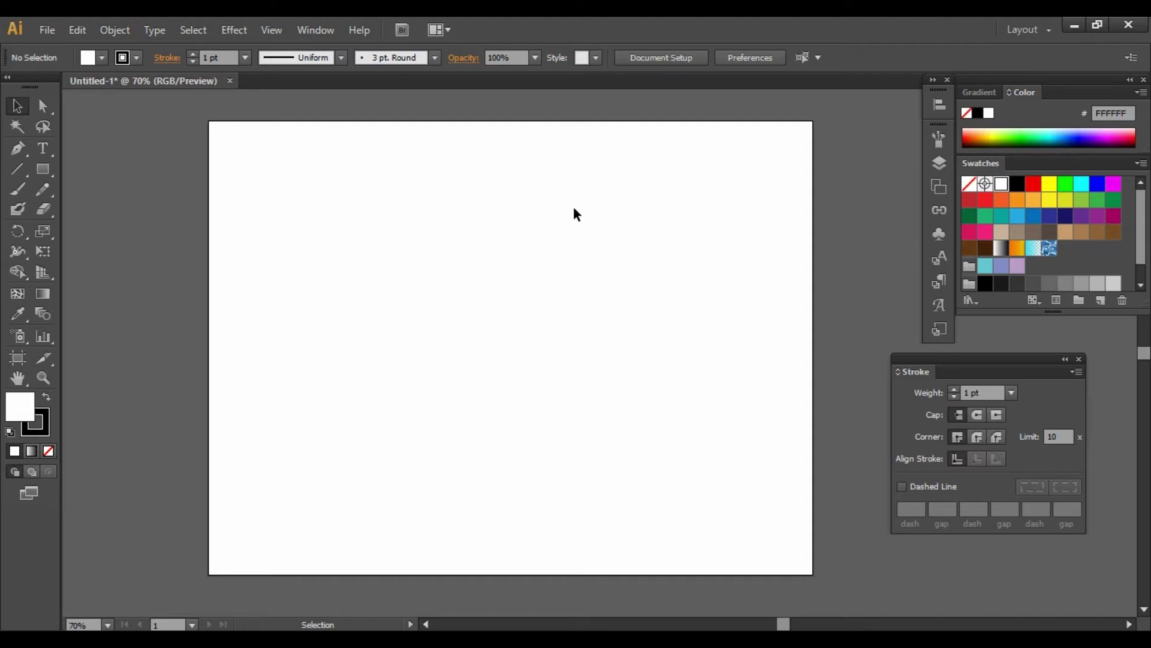
# - Show the rulers and place a vertical guide down the centre of the blank artboard
pyautogui.hotkey('ctrl', 'r')
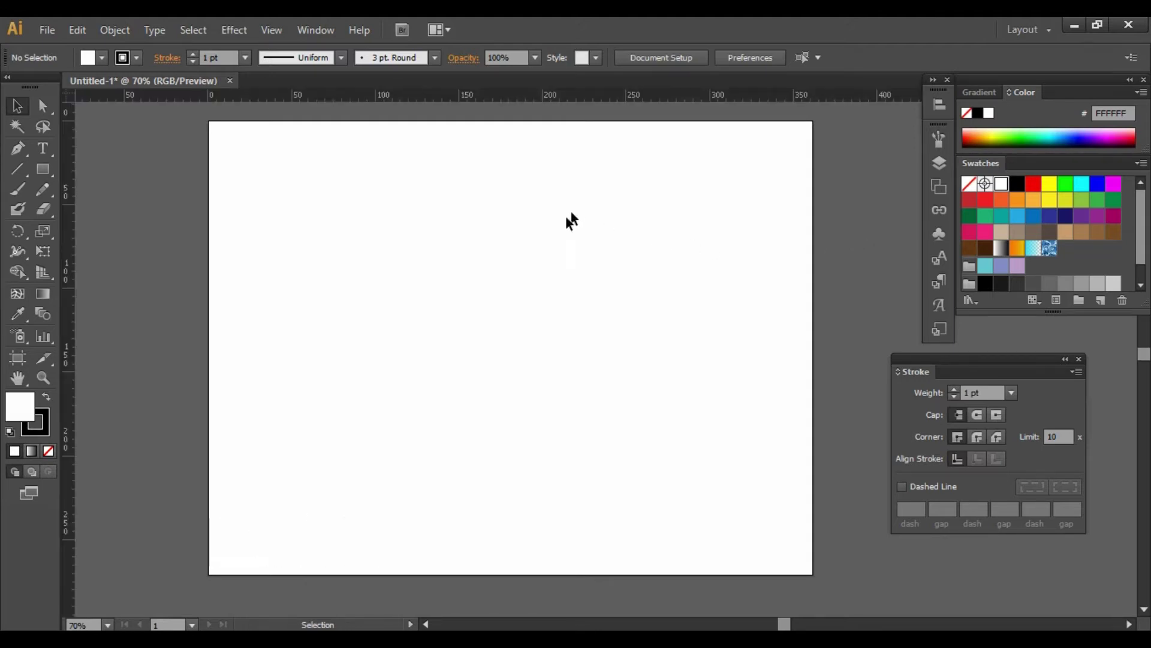
pyautogui.moveTo(67, 231)
pyautogui.mouseDown()
pyautogui.moveTo(519, 275)
pyautogui.moveTo(522, 265)
pyautogui.mouseUp()
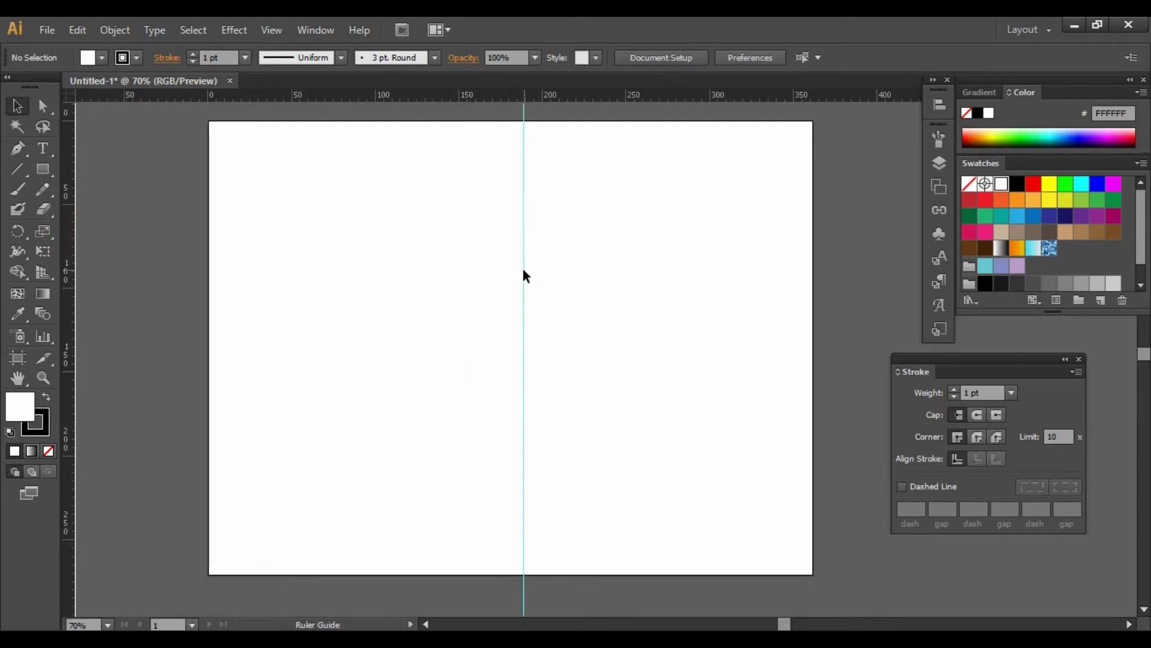
pyautogui.press('p')
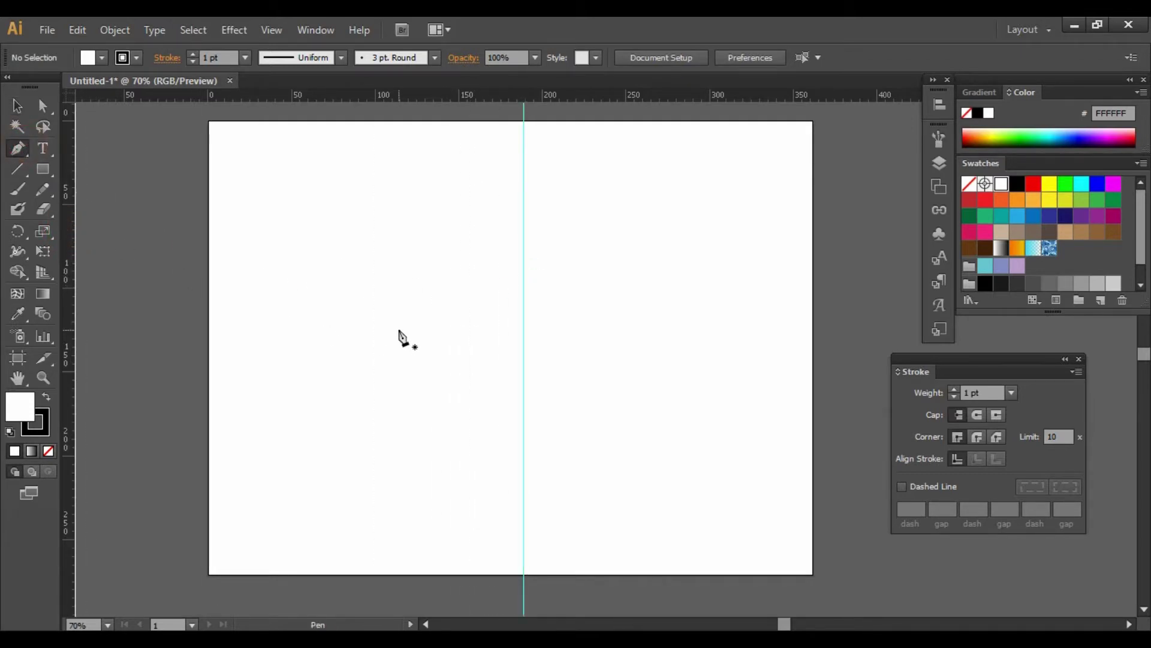
# - At 100% zoom, pen the neckline from the guide out to the curved shoulder and sleeve end
pyautogui.hotkey('ctrl', '+')
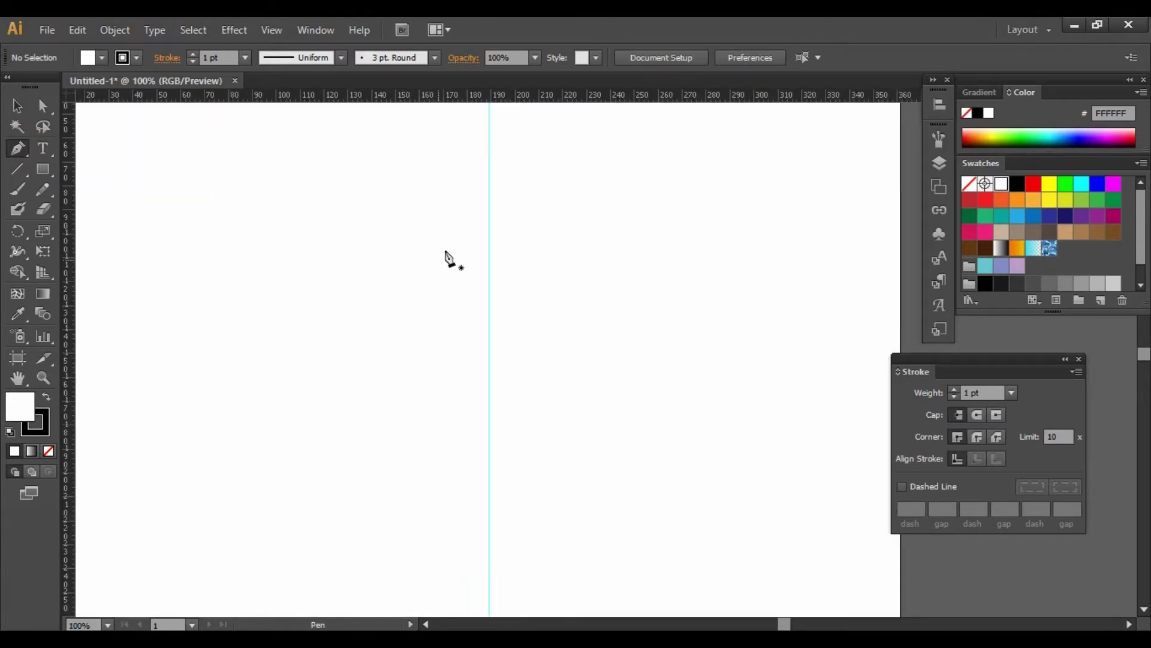
pyautogui.click(489, 179)
pyautogui.moveTo(489, 185); pyautogui.dragTo(460, 186)
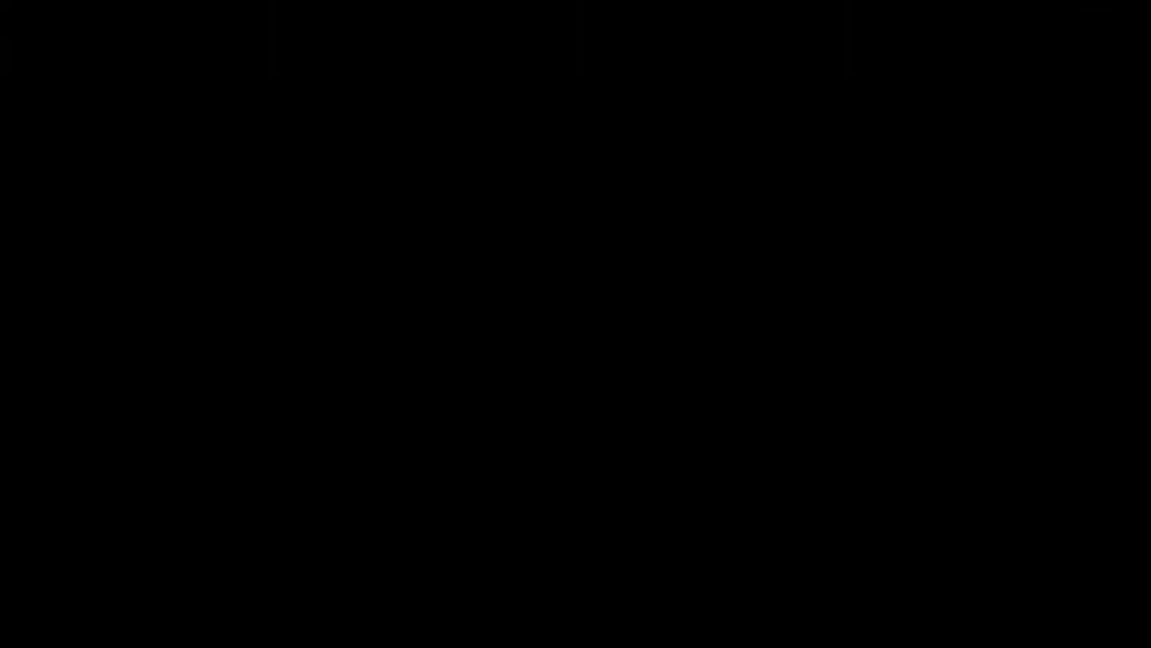
pyautogui.click(433, 178)
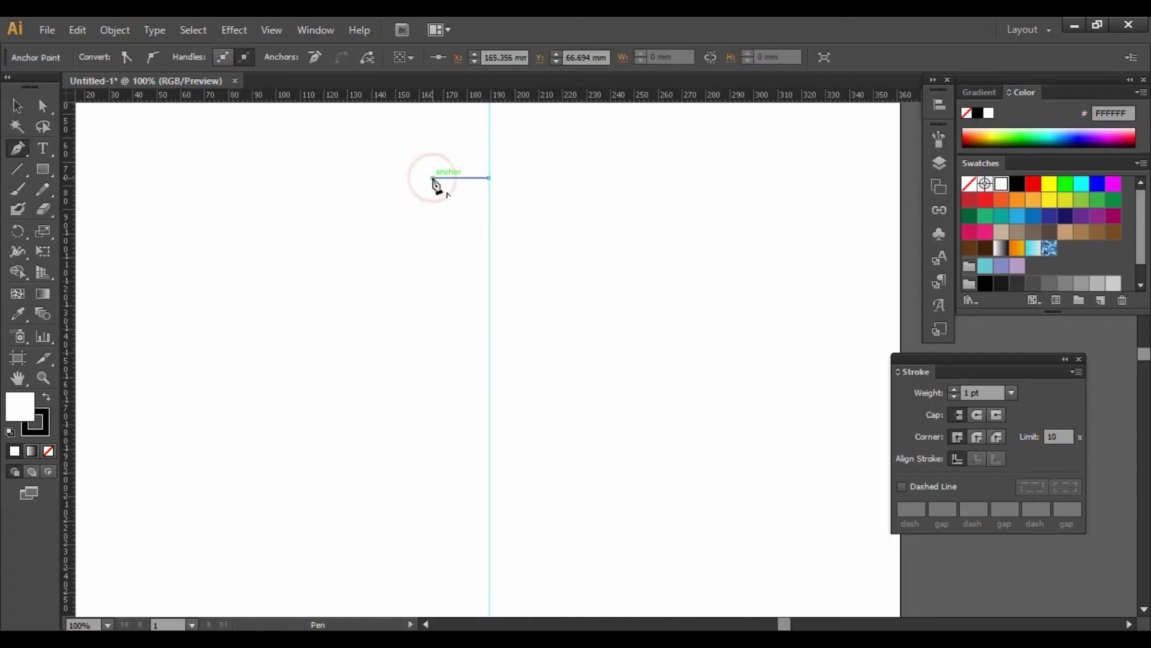
pyautogui.click(385, 187)
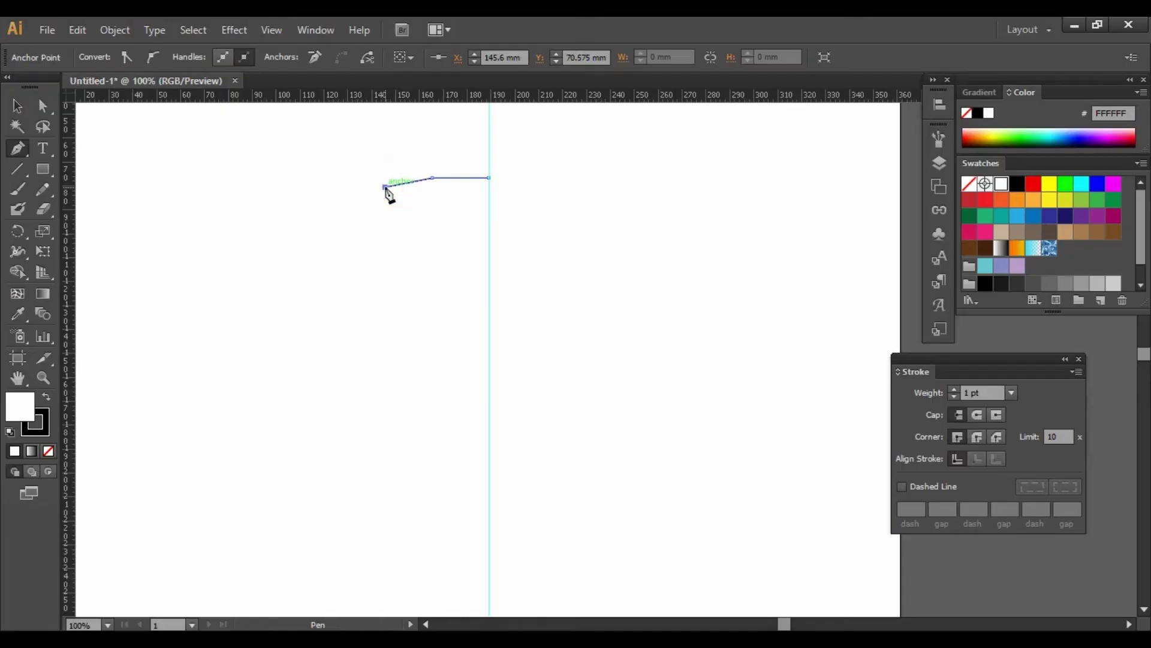
pyautogui.click(342, 274)
pyautogui.moveTo(342, 274); pyautogui.dragTo(333, 312)
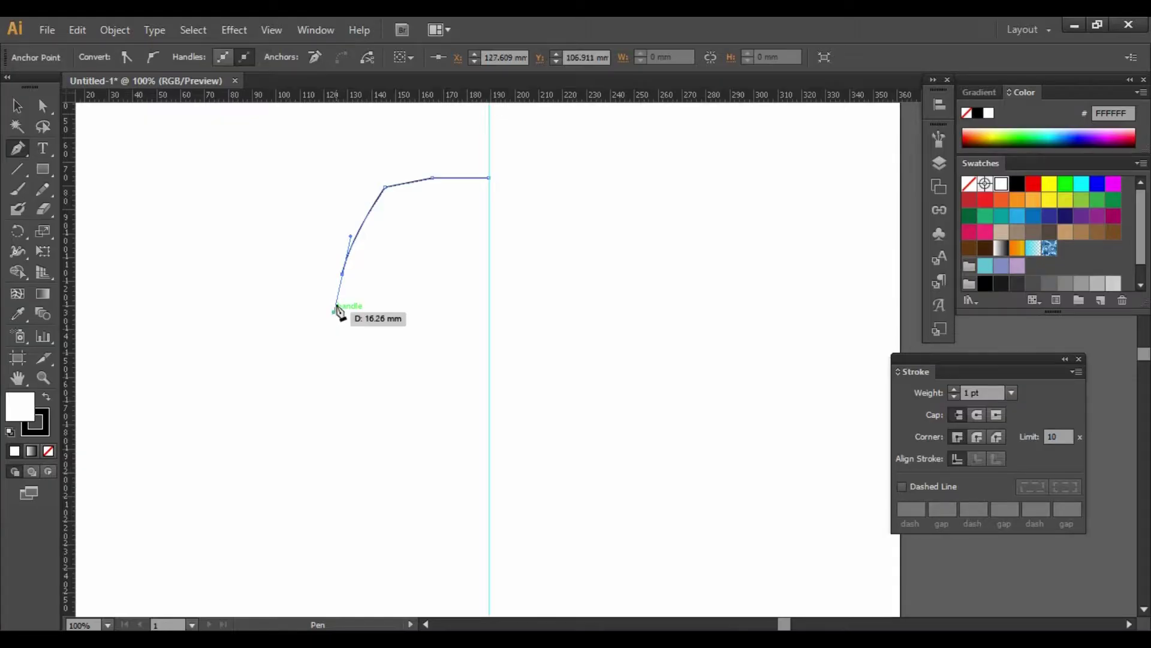
pyautogui.click(342, 274)
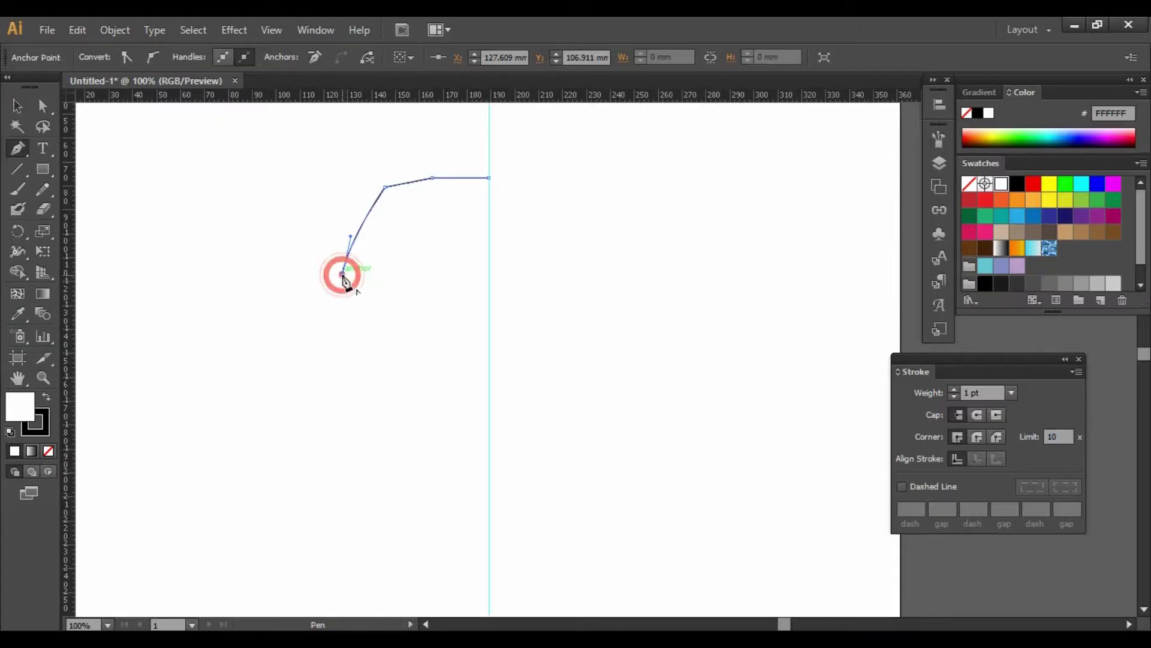
# - Continue the path along the sleeve hem, underarm, side seam and hem back to the guide
pyautogui.click(387, 294)
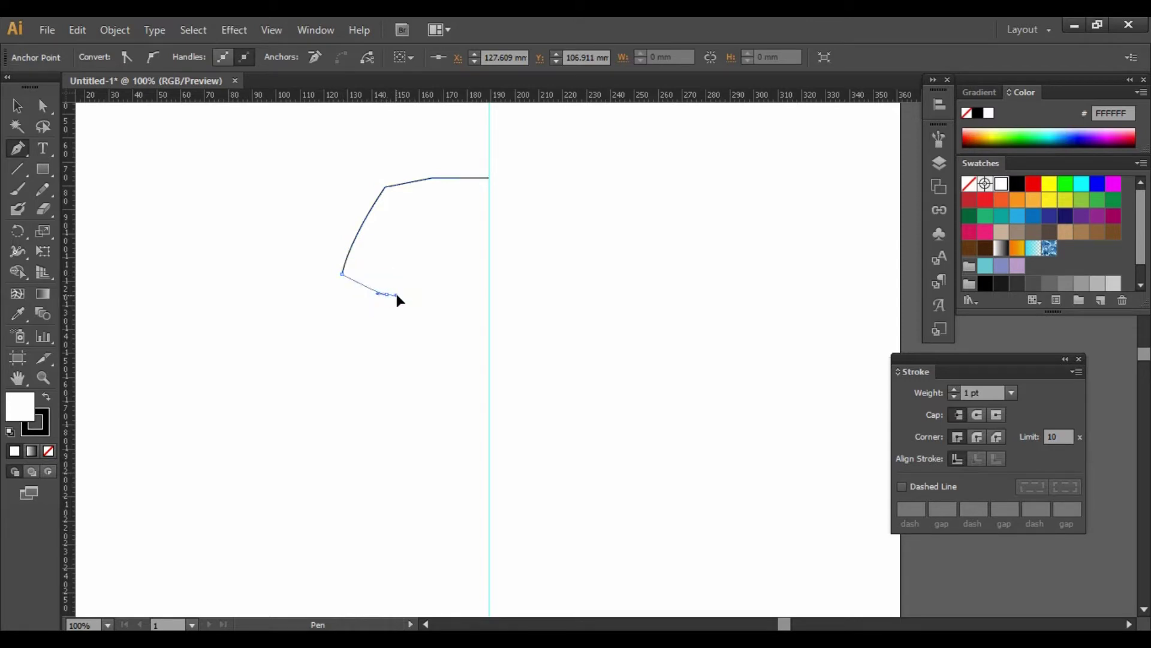
pyautogui.moveTo(397, 295)
pyautogui.mouseDown()
pyautogui.moveTo(406, 295)
pyautogui.moveTo(398, 271)
pyautogui.mouseUp()
pyautogui.click(398, 271)
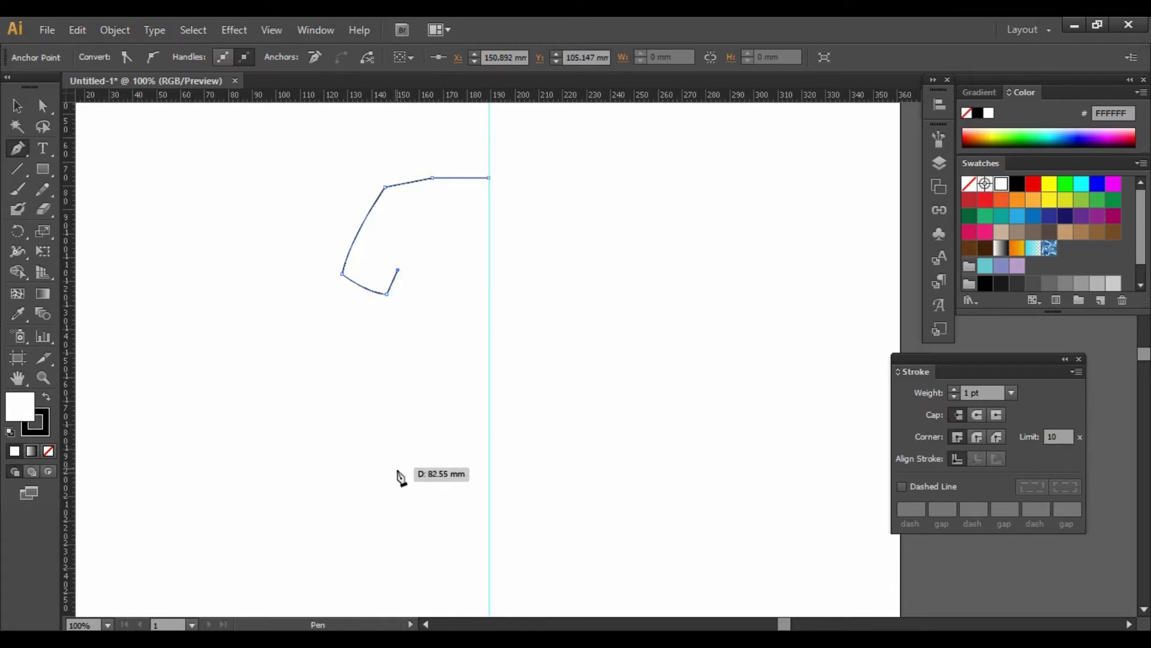
pyautogui.click(392, 492)
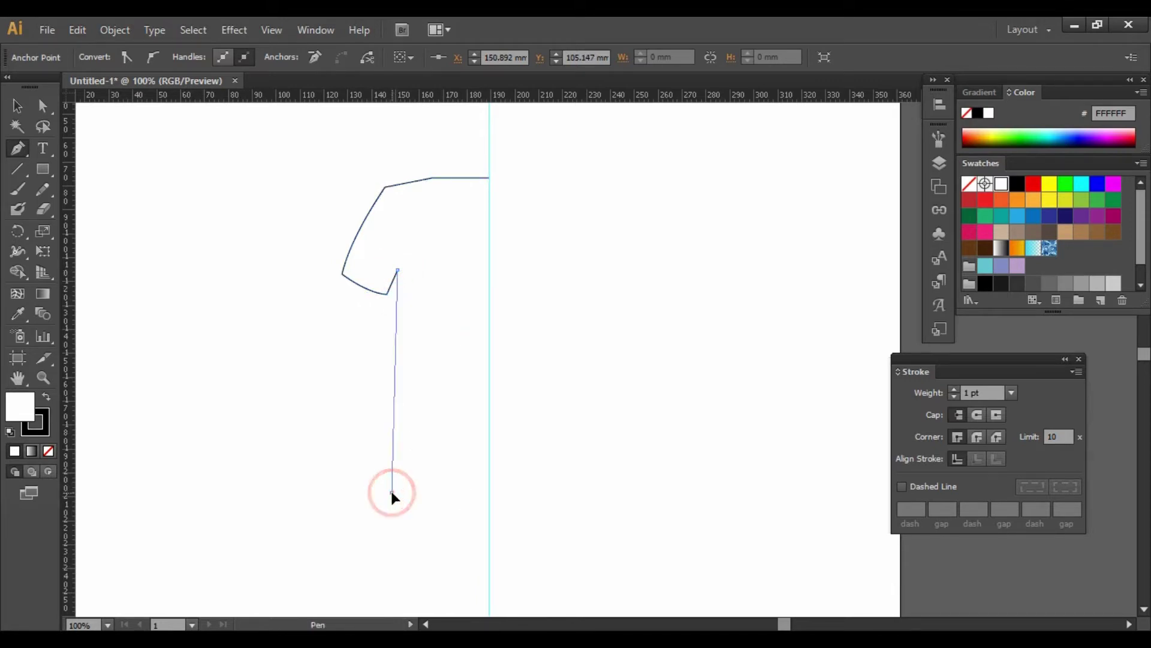
pyautogui.moveTo(392, 492); pyautogui.dragTo(385, 513)
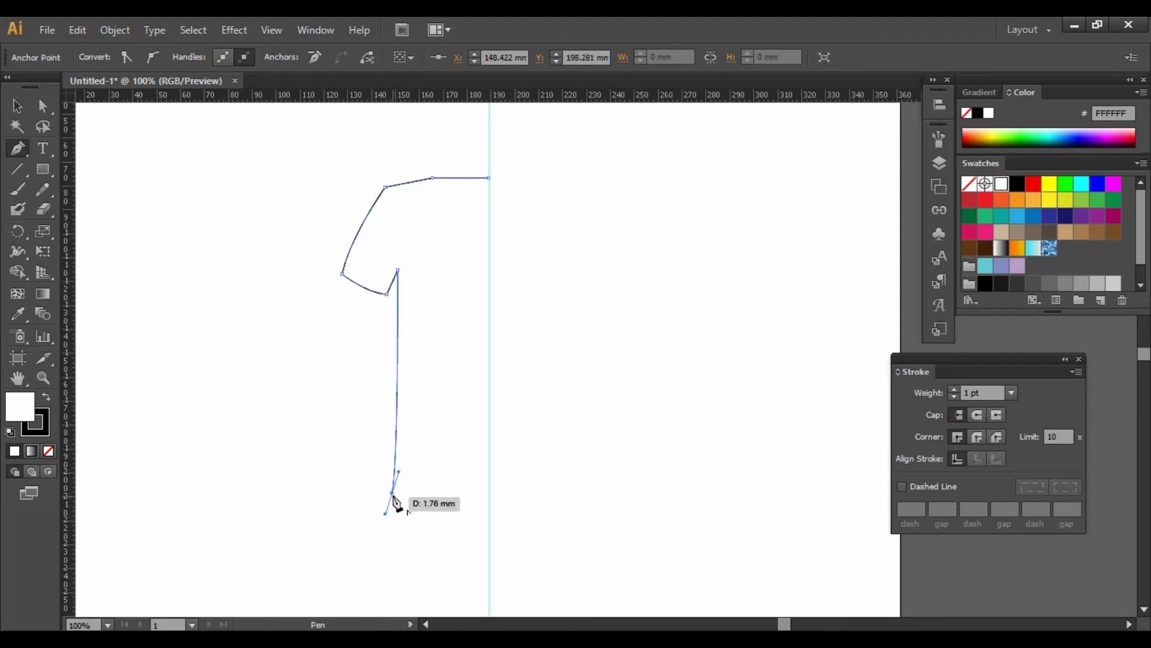
pyautogui.click(392, 492)
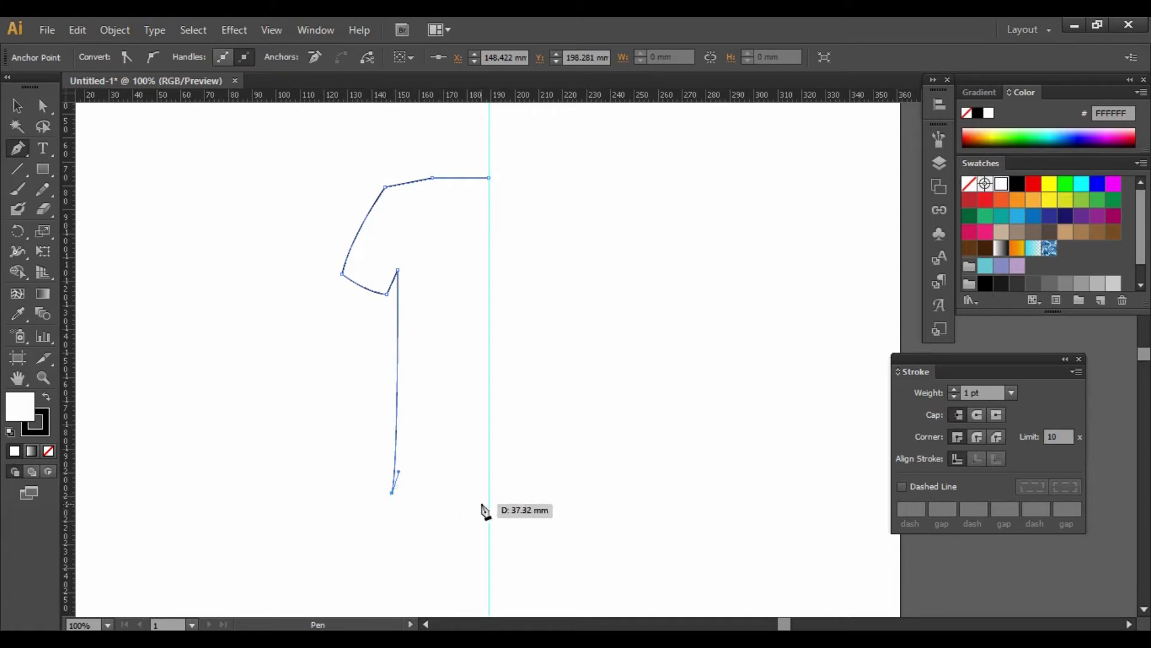
pyautogui.moveTo(488, 499); pyautogui.dragTo(551, 501)
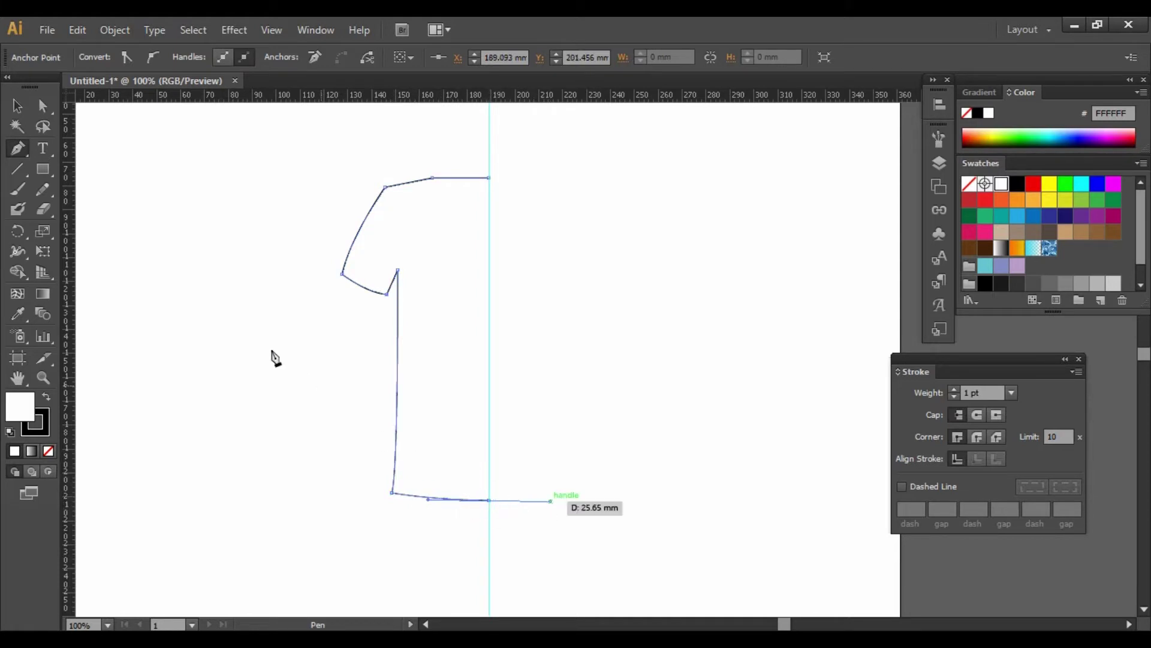
pyautogui.click(17, 105)
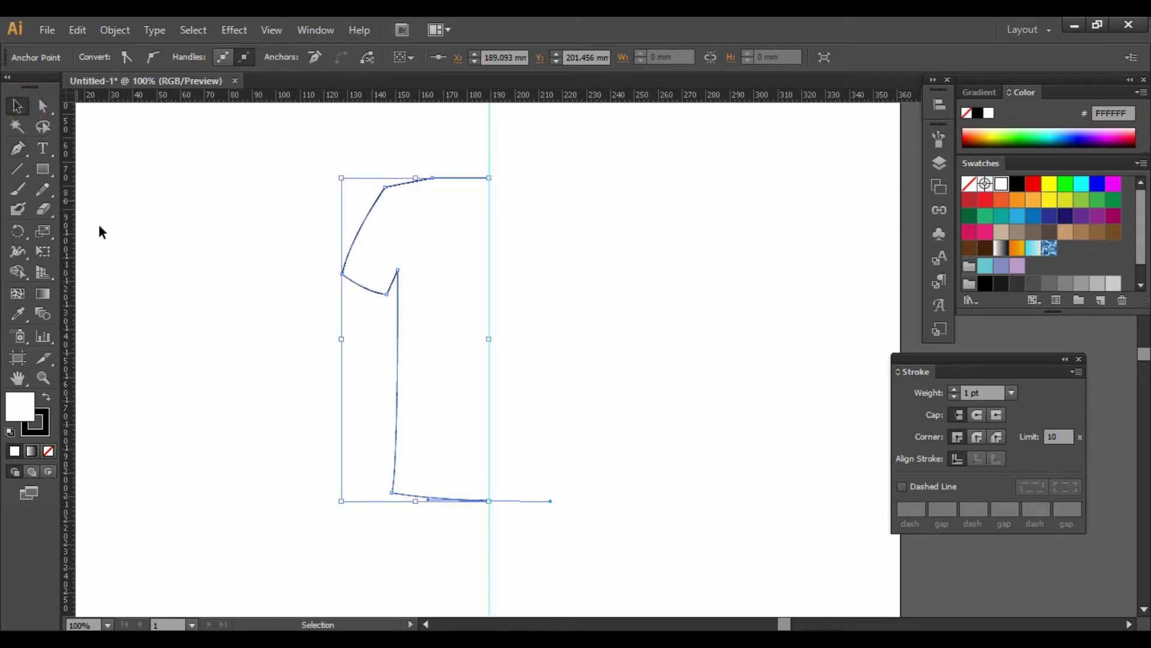
# - Reflect a copy of the half-shirt across the centre guide at 90° to form the right side
pyautogui.click(252, 328)
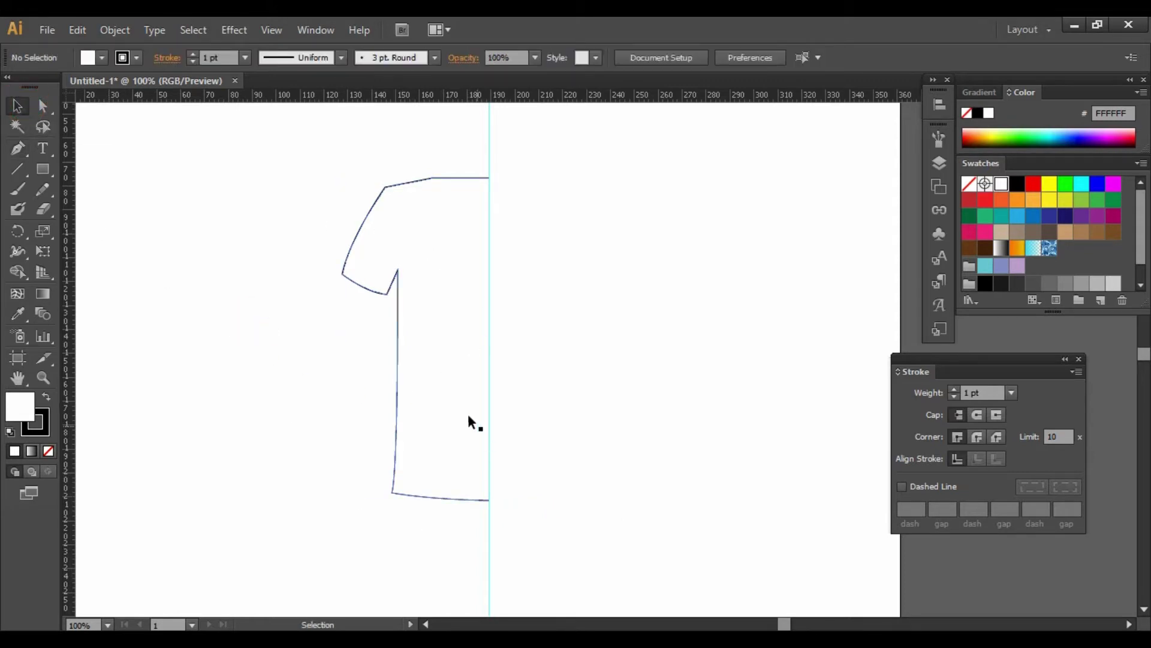
pyautogui.moveTo(324, 177); pyautogui.dragTo(497, 443)
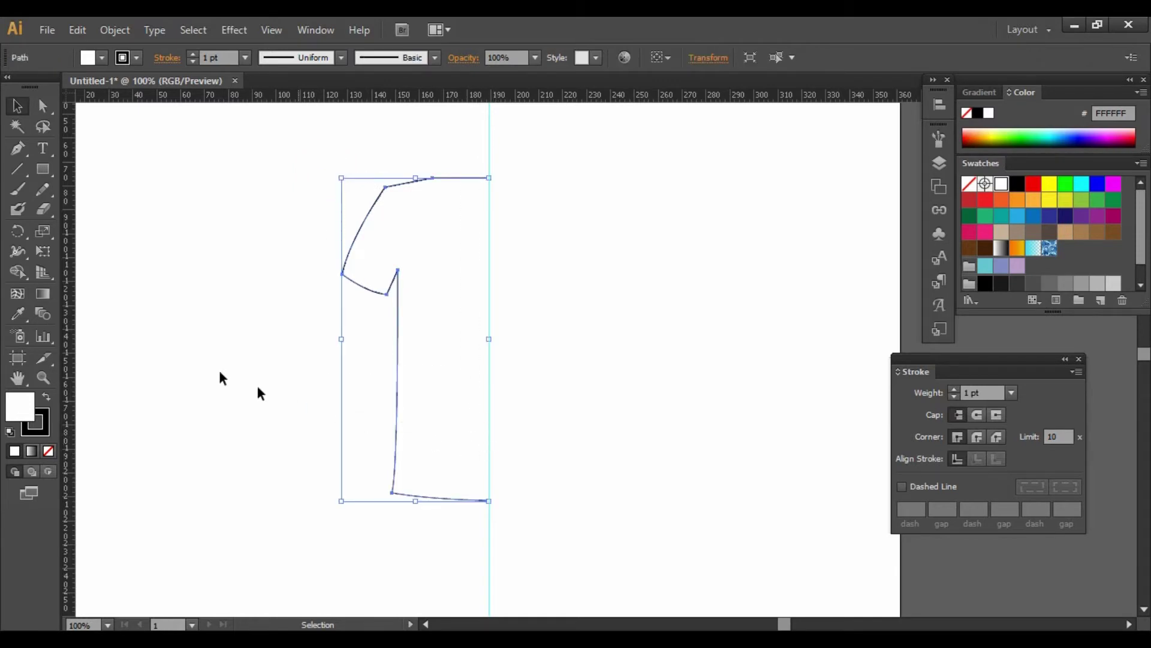
pyautogui.moveTo(18, 233); pyautogui.dragTo(108, 252)
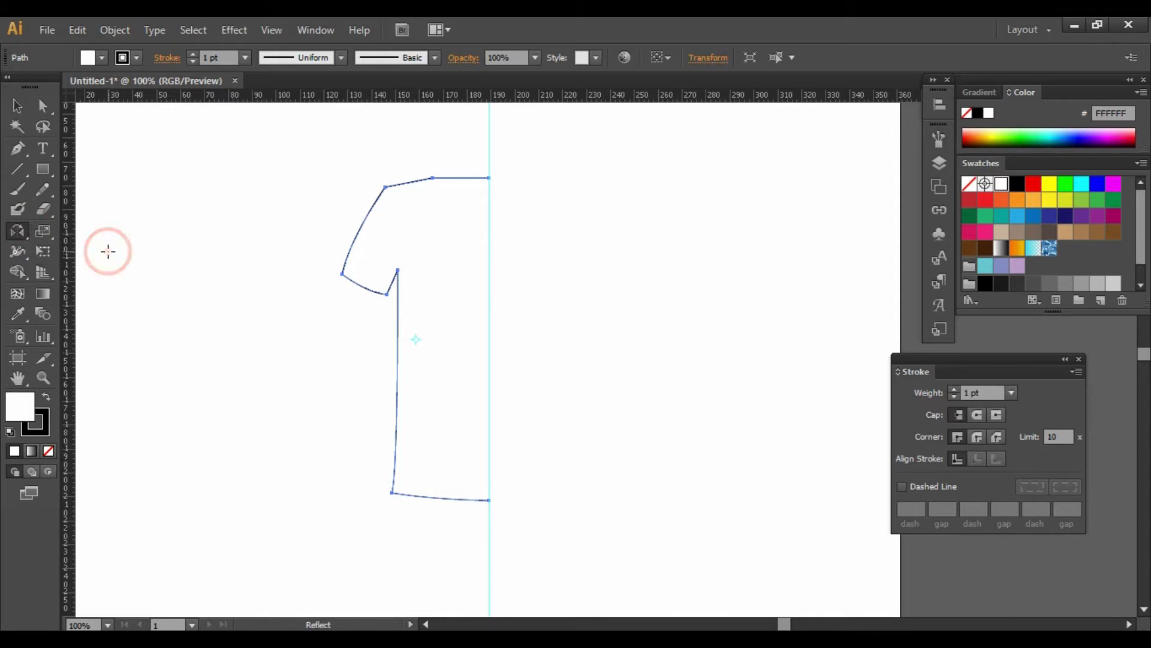
pyautogui.click(489, 155)
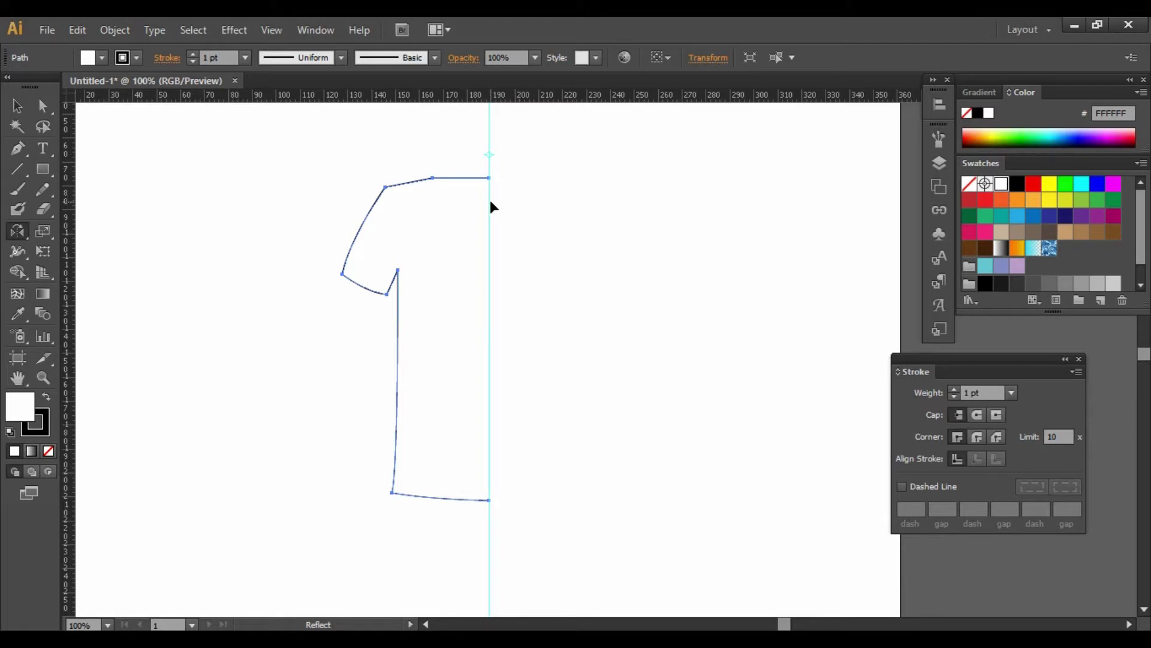
pyautogui.moveTo(489, 208); pyautogui.dragTo(497, 222)
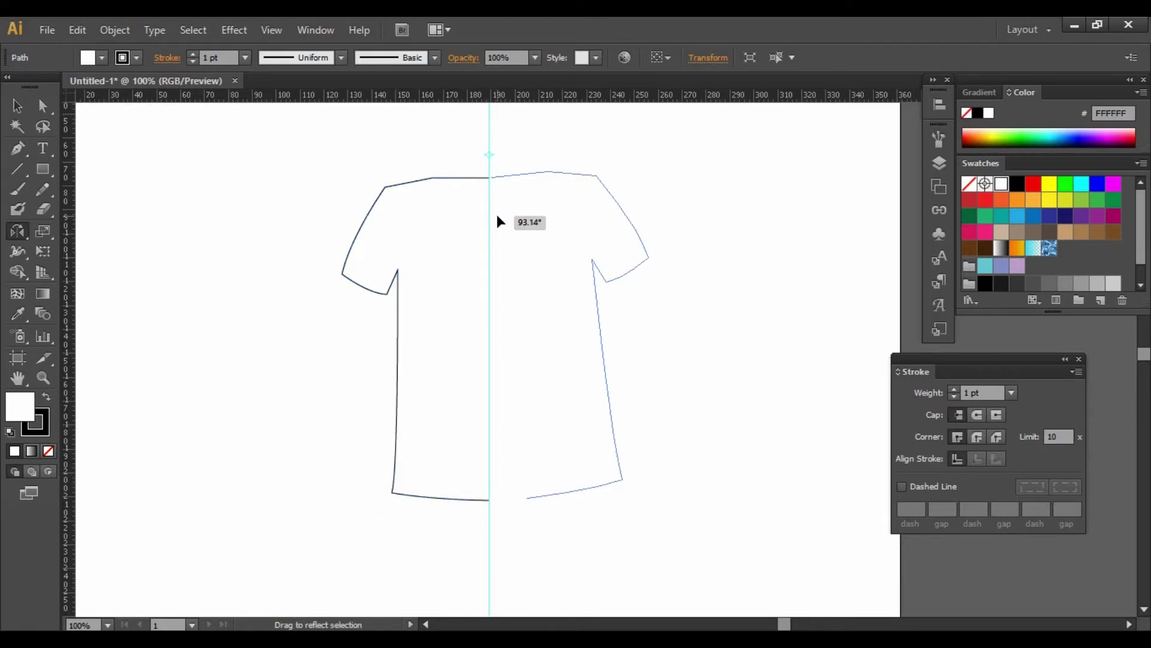
pyautogui.press('shift')
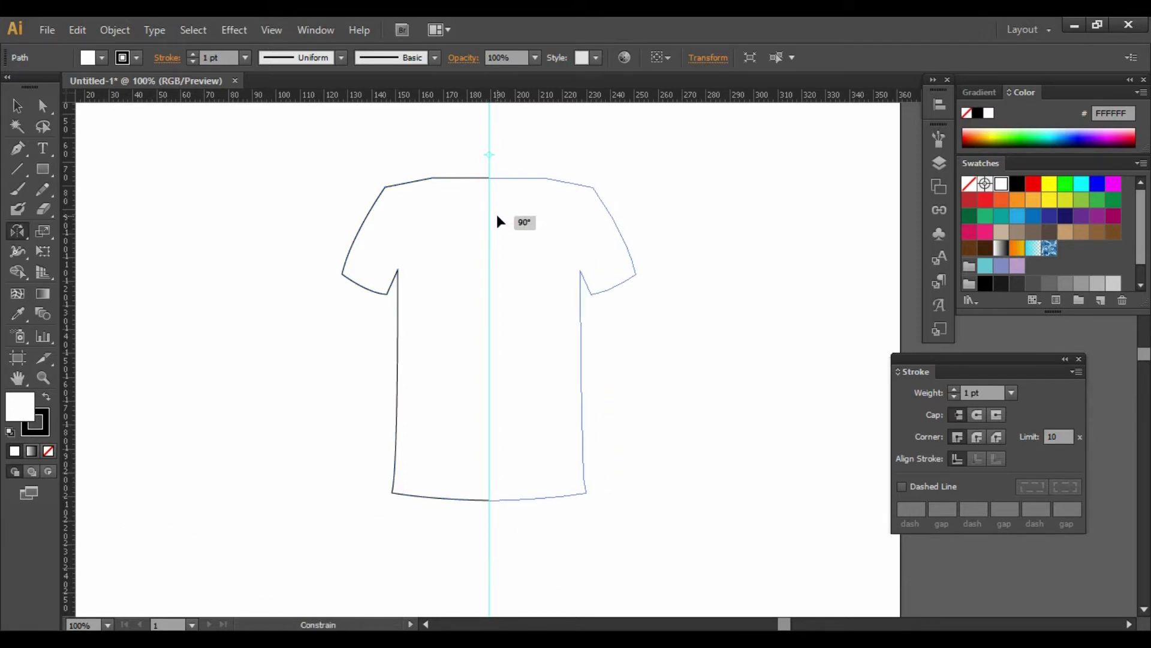
pyautogui.moveTo(497, 218); pyautogui.dragTo(498, 219)
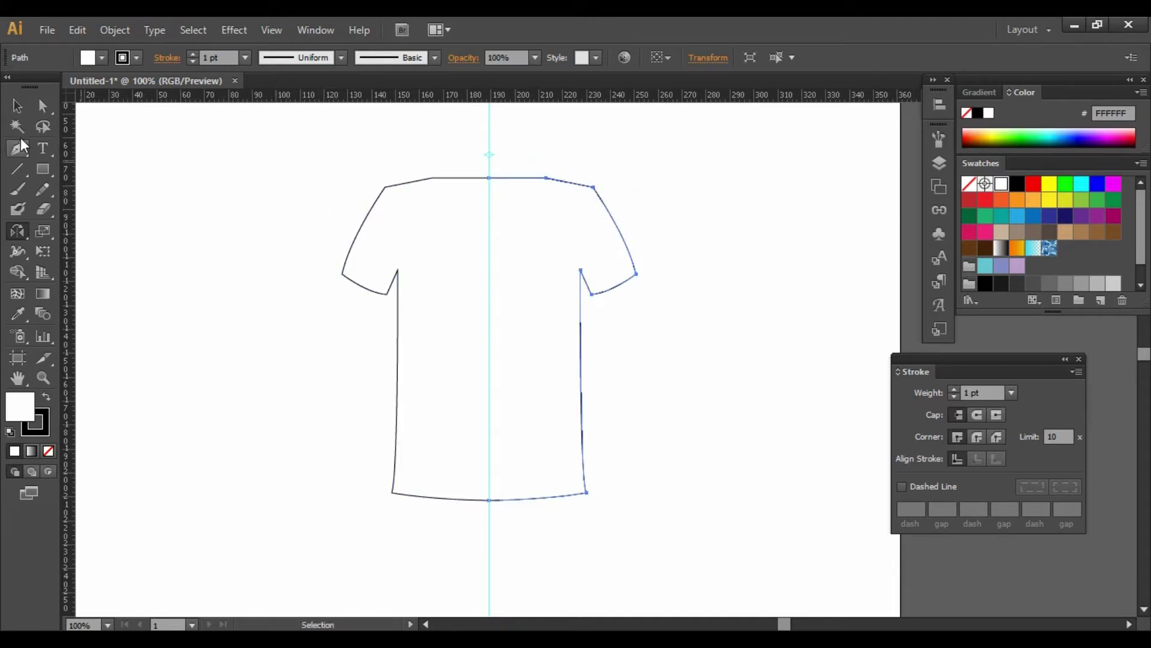
pyautogui.click(17, 105)
pyautogui.click(240, 326)
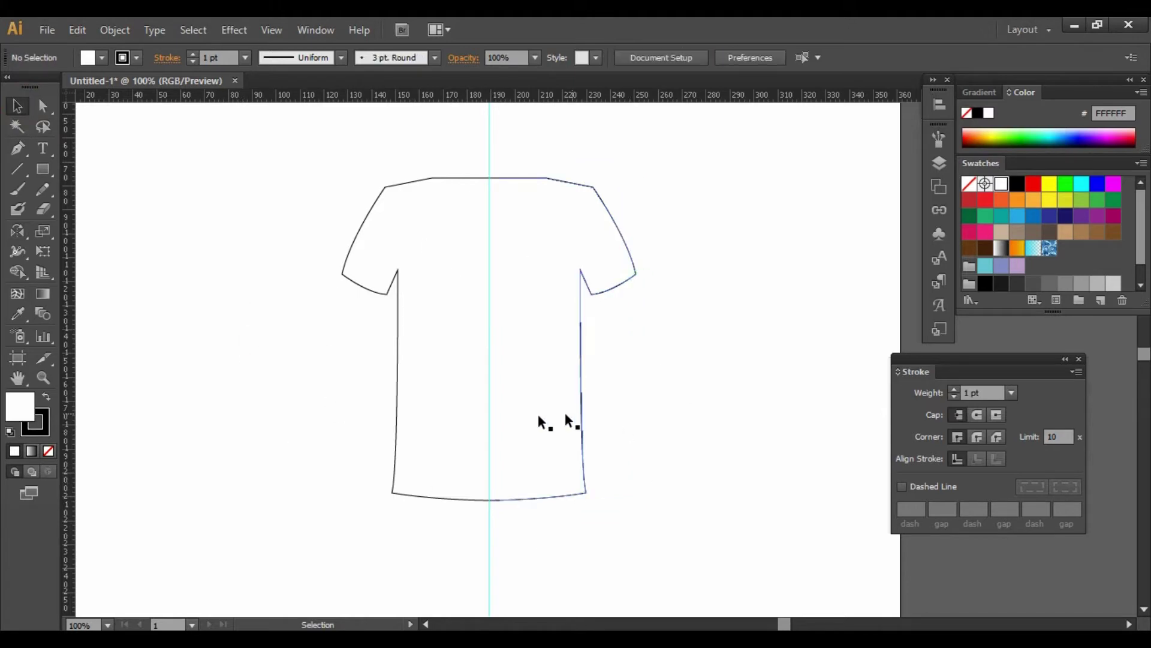
# - Average the top-centre neckline anchors on both axes and join the two halves there
pyautogui.click(44, 106)
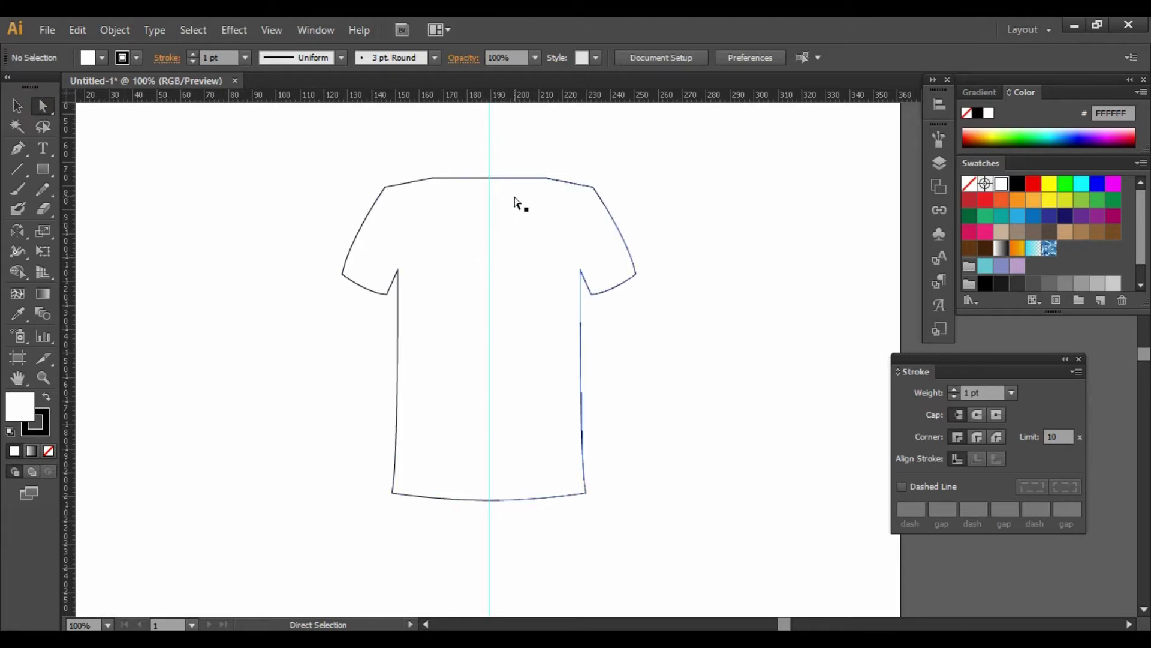
pyautogui.moveTo(463, 152); pyautogui.dragTo(508, 199)
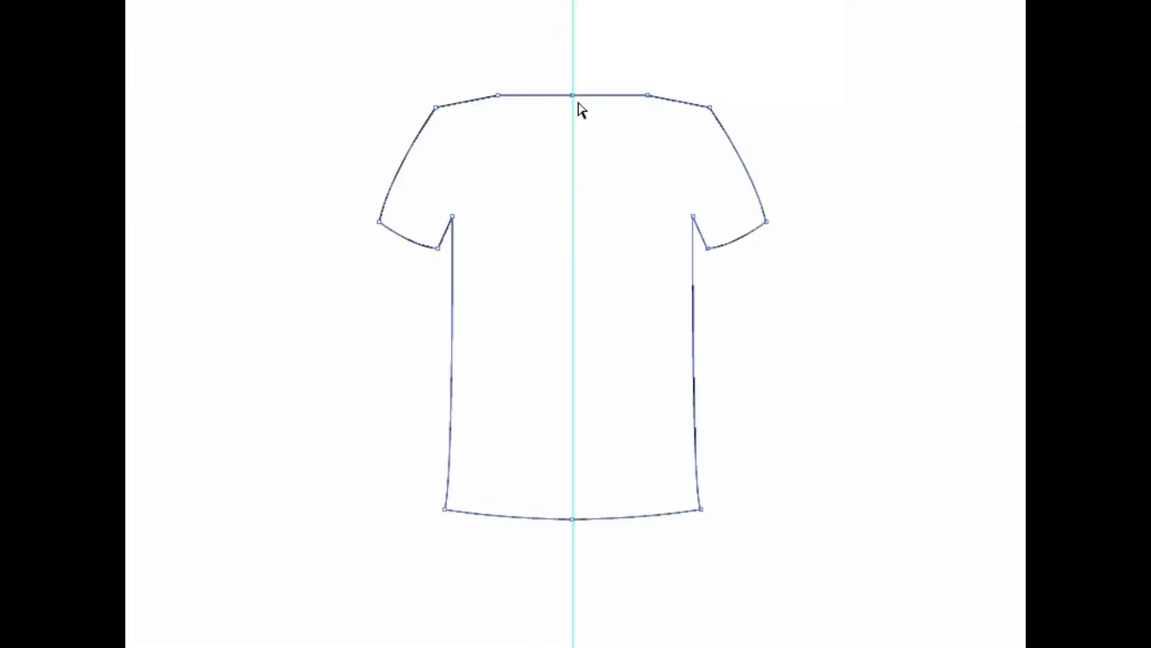
pyautogui.rightClick(489, 178)
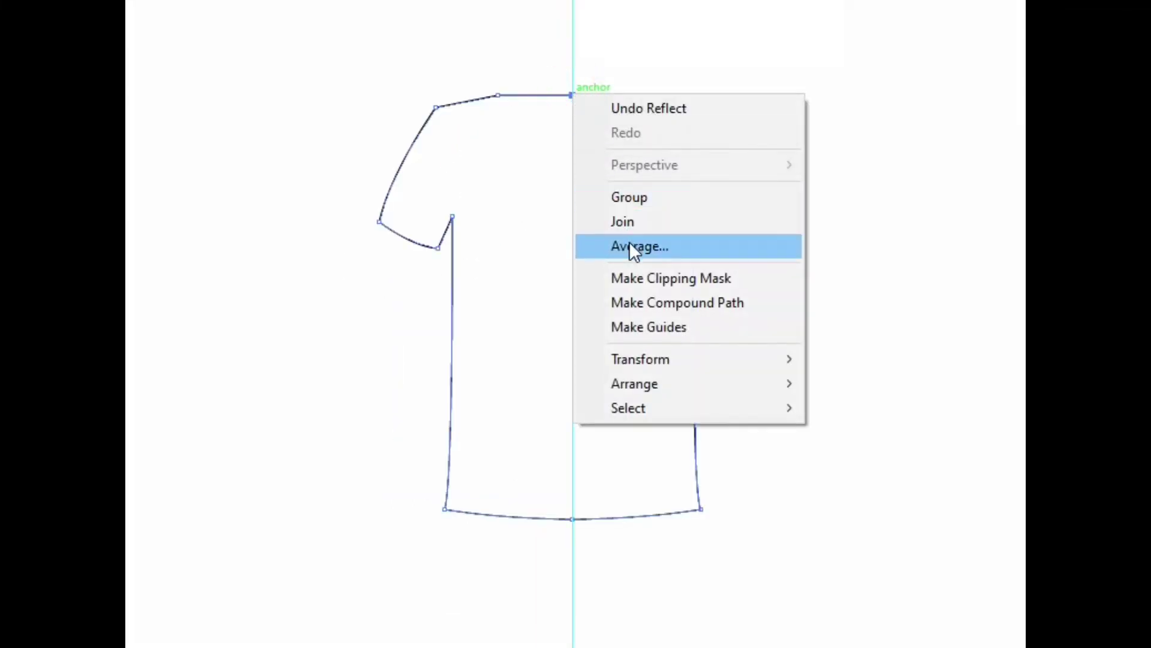
pyautogui.click(628, 245)
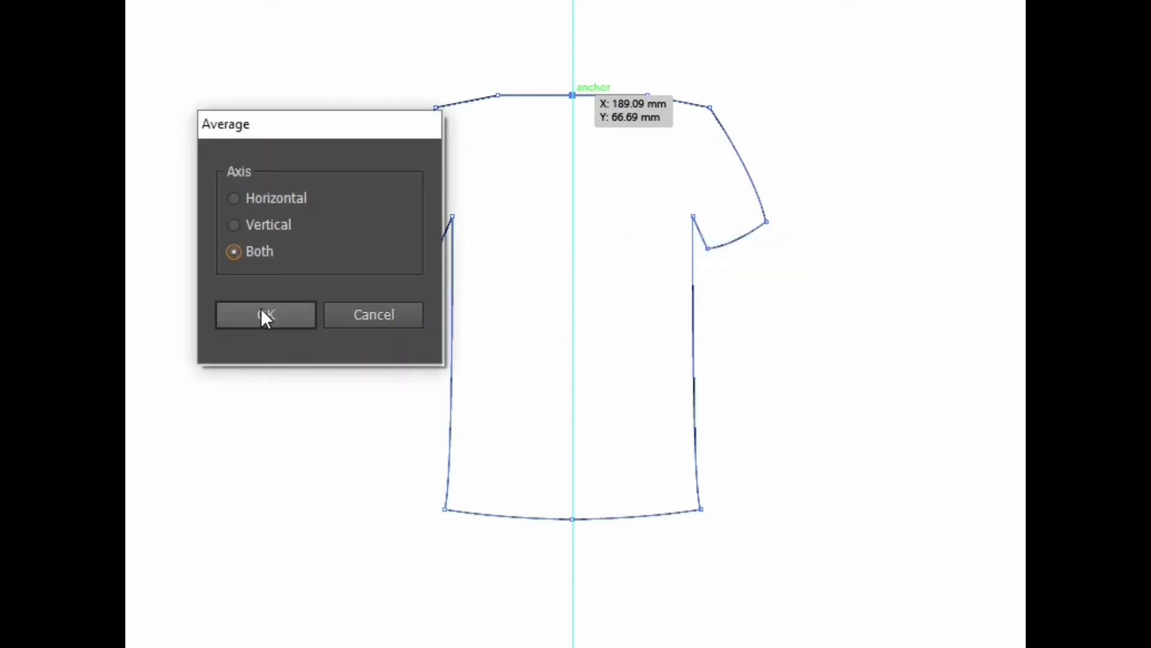
pyautogui.click(260, 309)
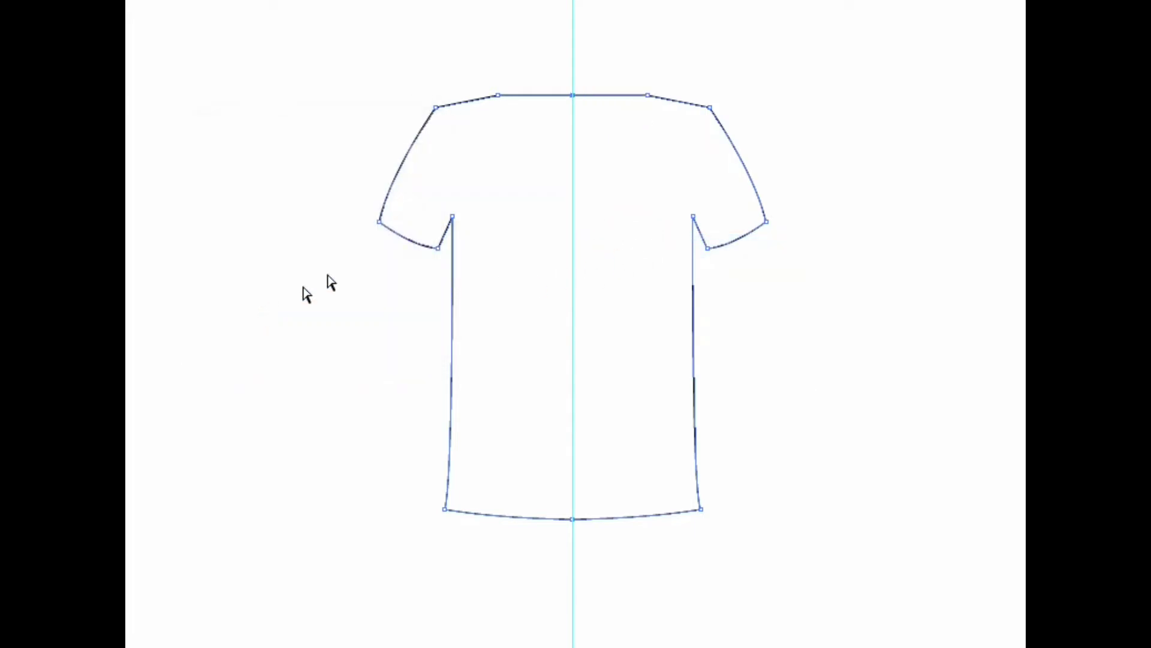
pyautogui.rightClick(571, 97)
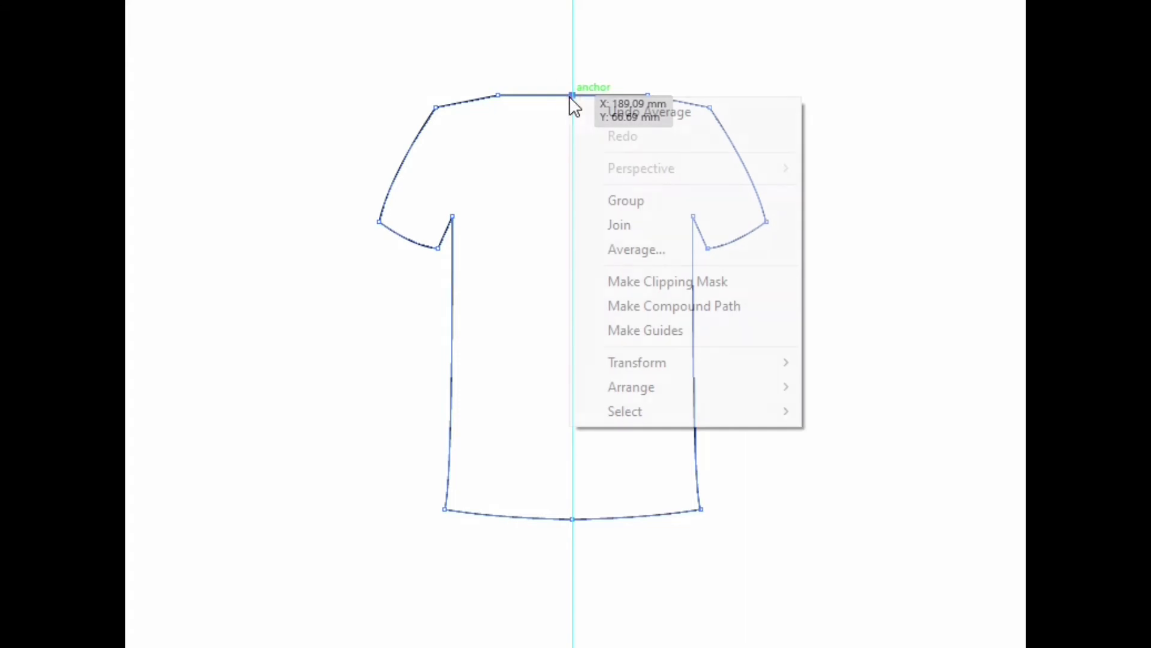
pyautogui.click(588, 225)
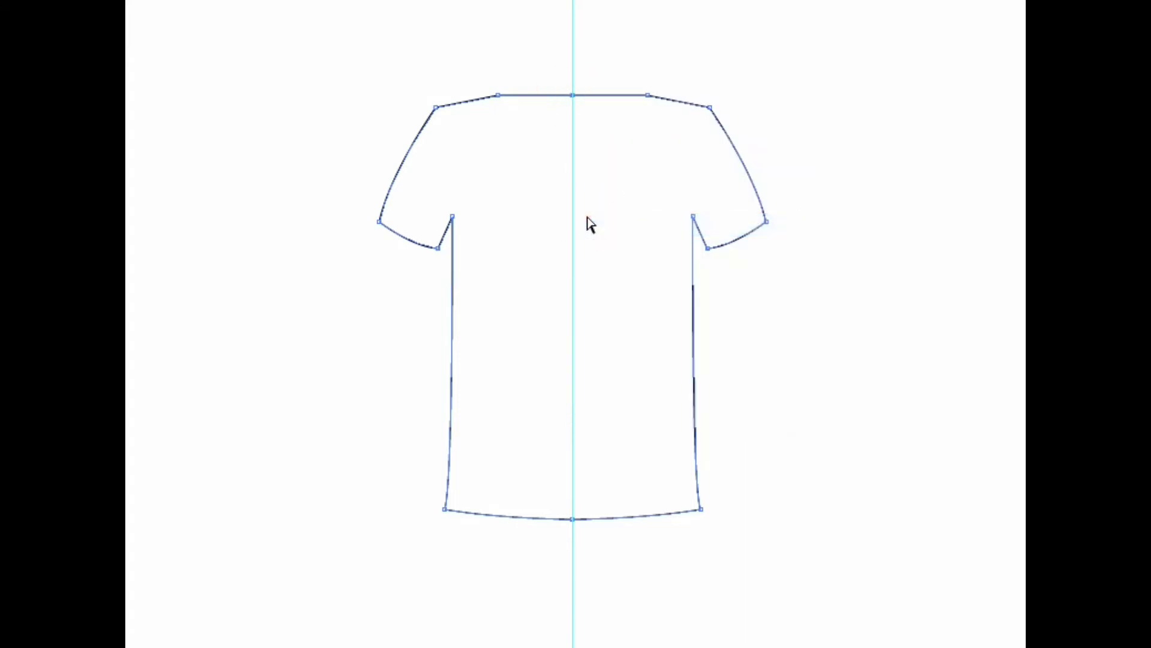
# - Average the overlapping hem-centre anchors on both axes and join them into one point
pyautogui.click(628, 617)
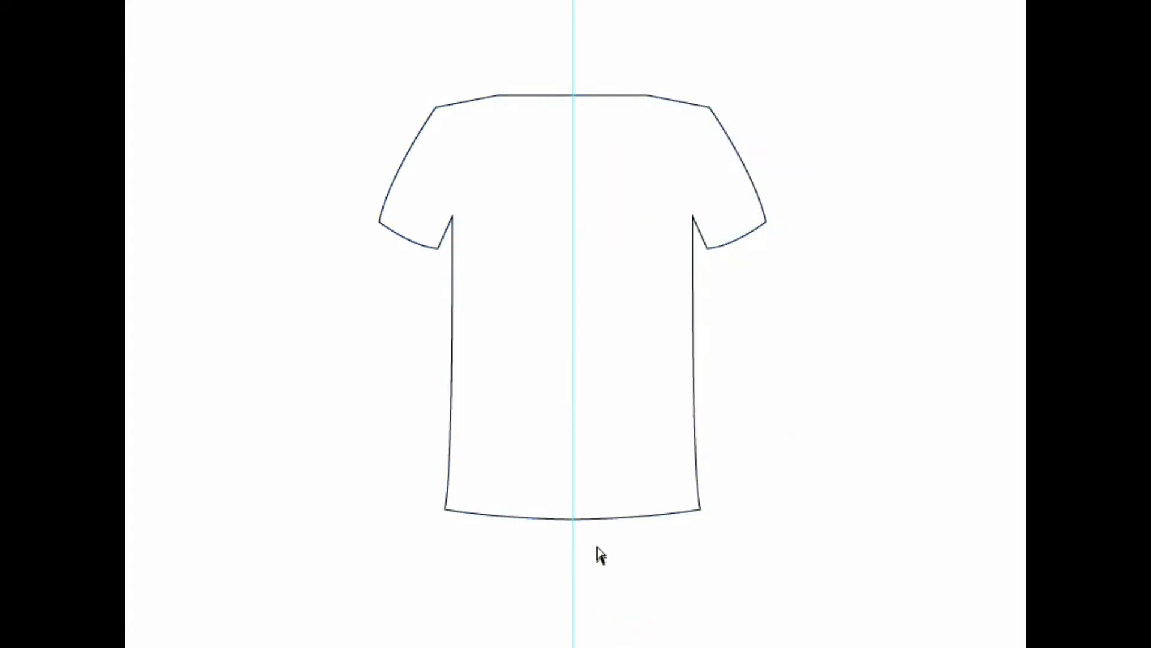
pyautogui.moveTo(602, 547); pyautogui.dragTo(550, 483)
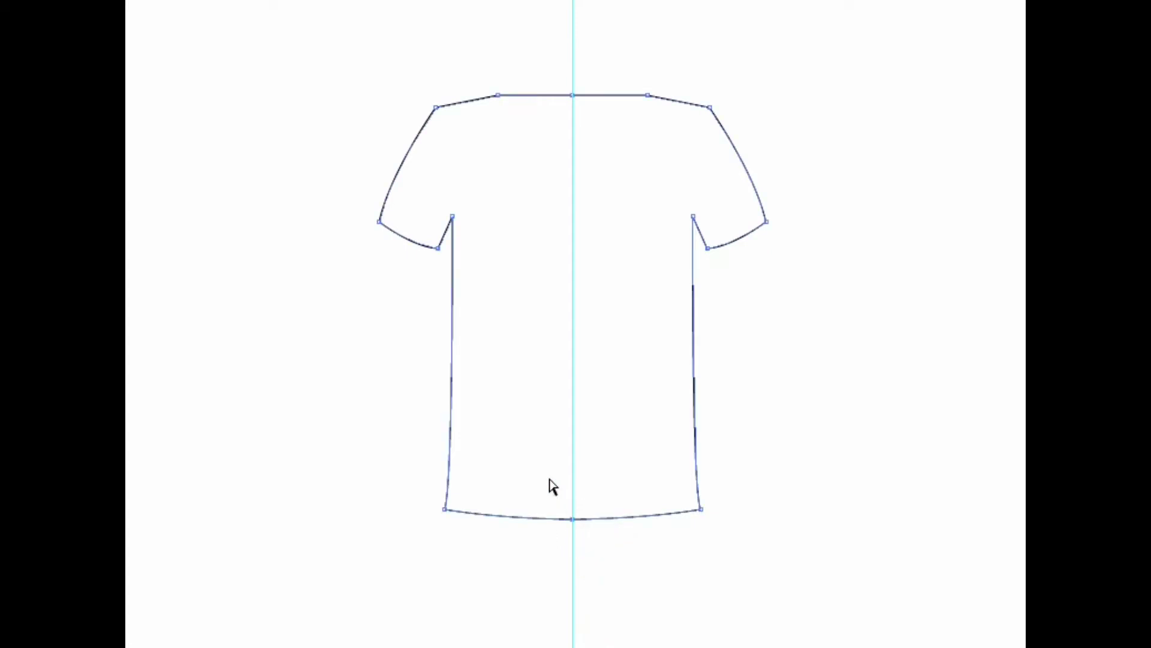
pyautogui.rightClick(575, 520)
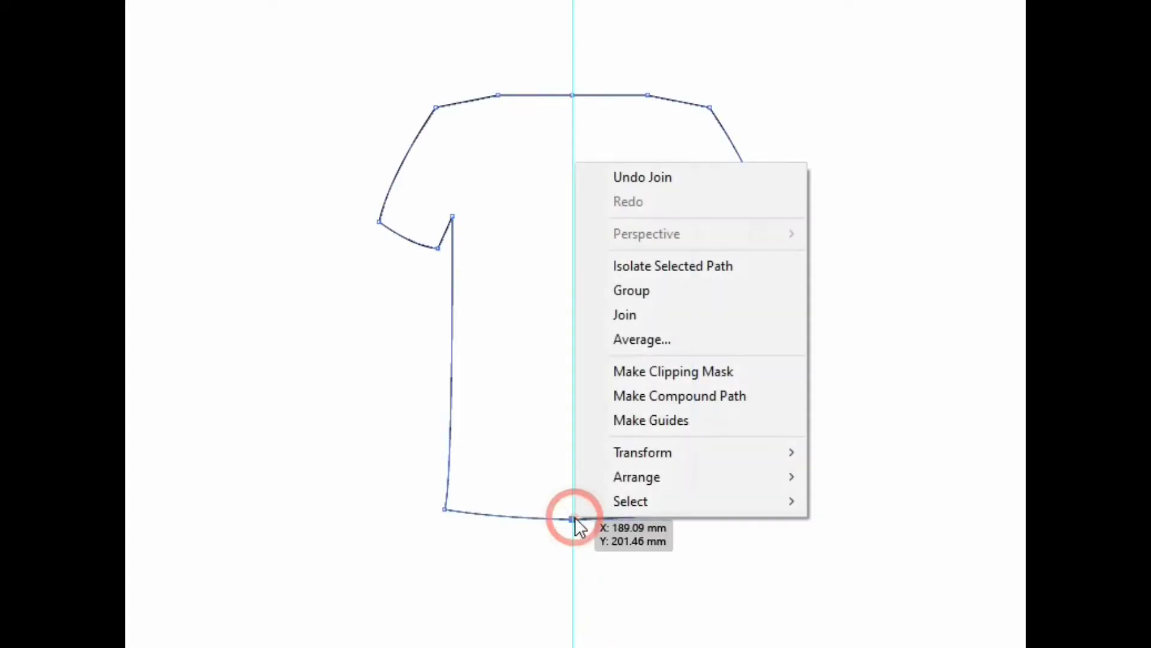
pyautogui.click(628, 349)
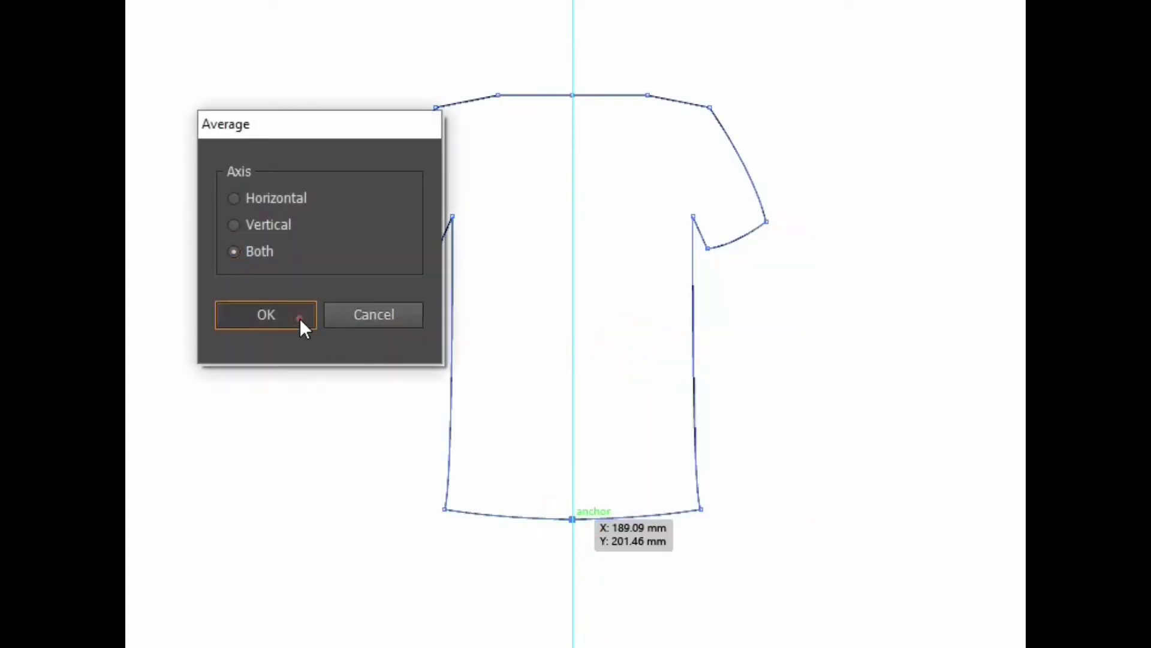
pyautogui.click(301, 321)
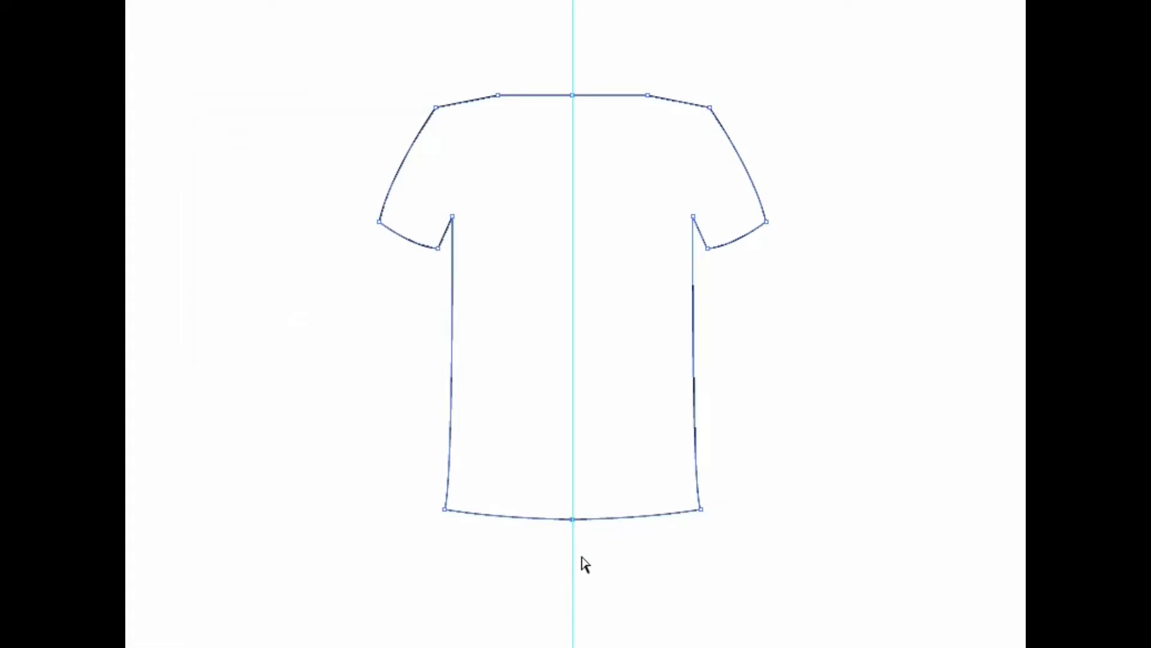
pyautogui.rightClick(574, 522)
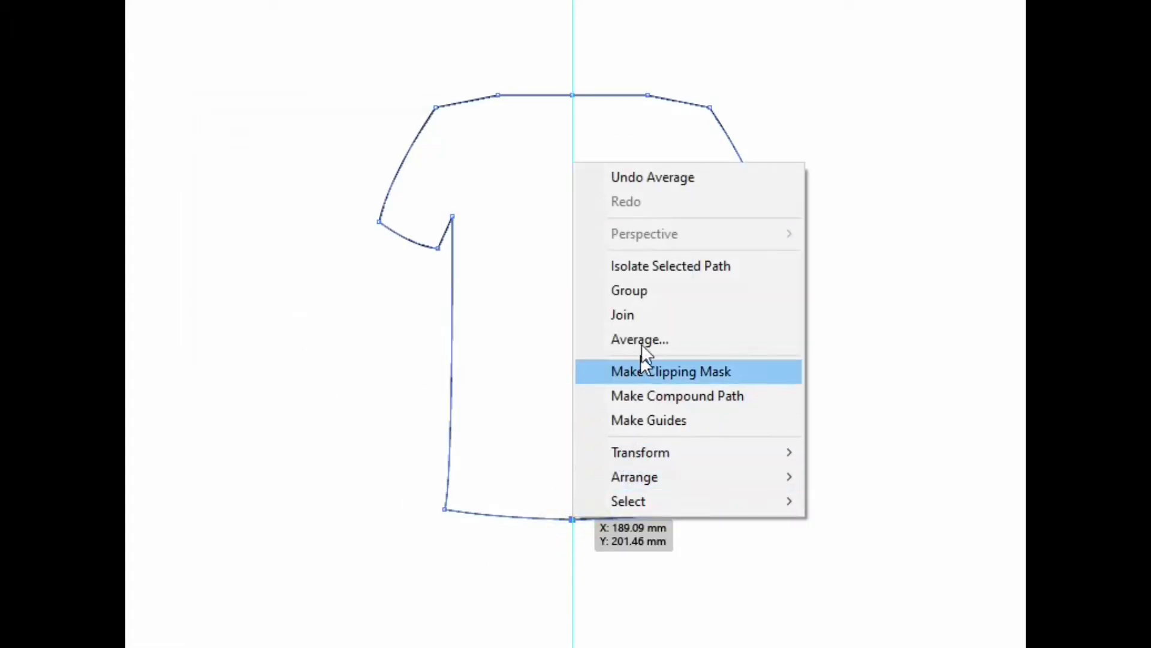
pyautogui.click(643, 316)
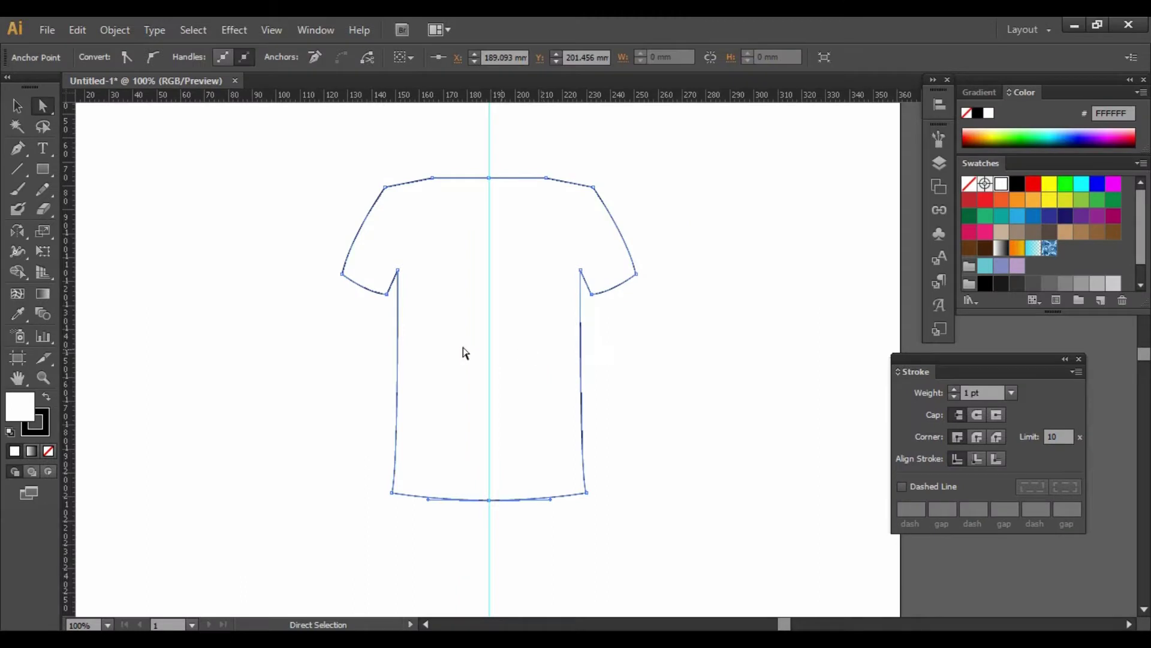
# - Rename Layer 1 to 'outline' and add a new empty Layer 2 above it
pyautogui.click(18, 105)
pyautogui.click(237, 292)
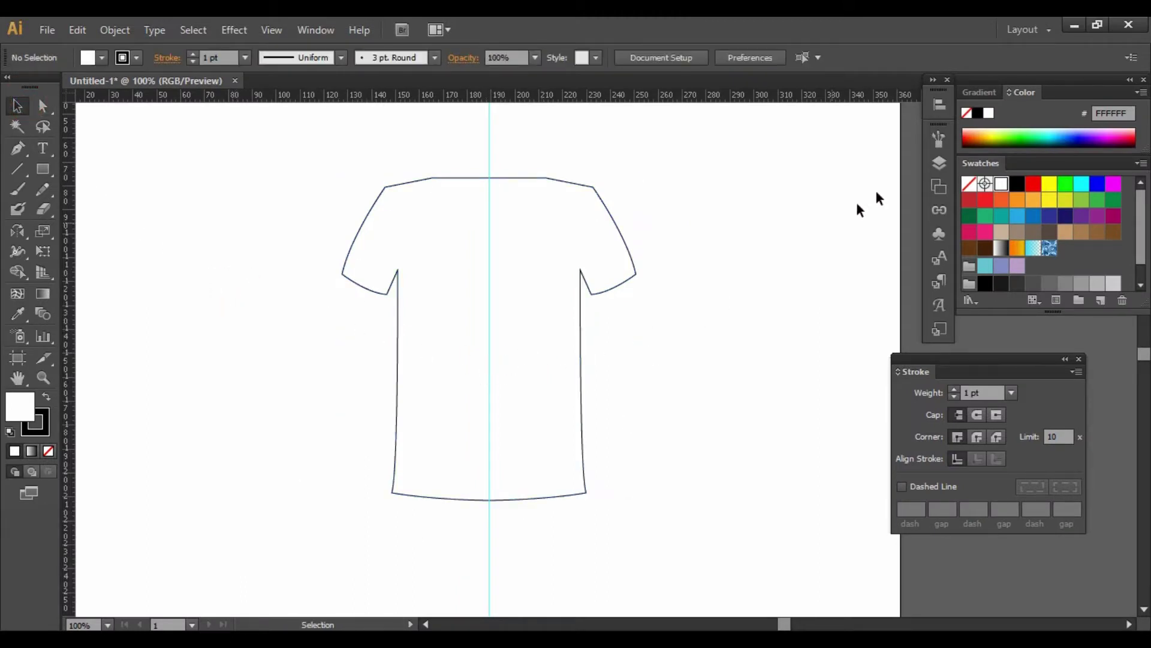
pyautogui.click(931, 167)
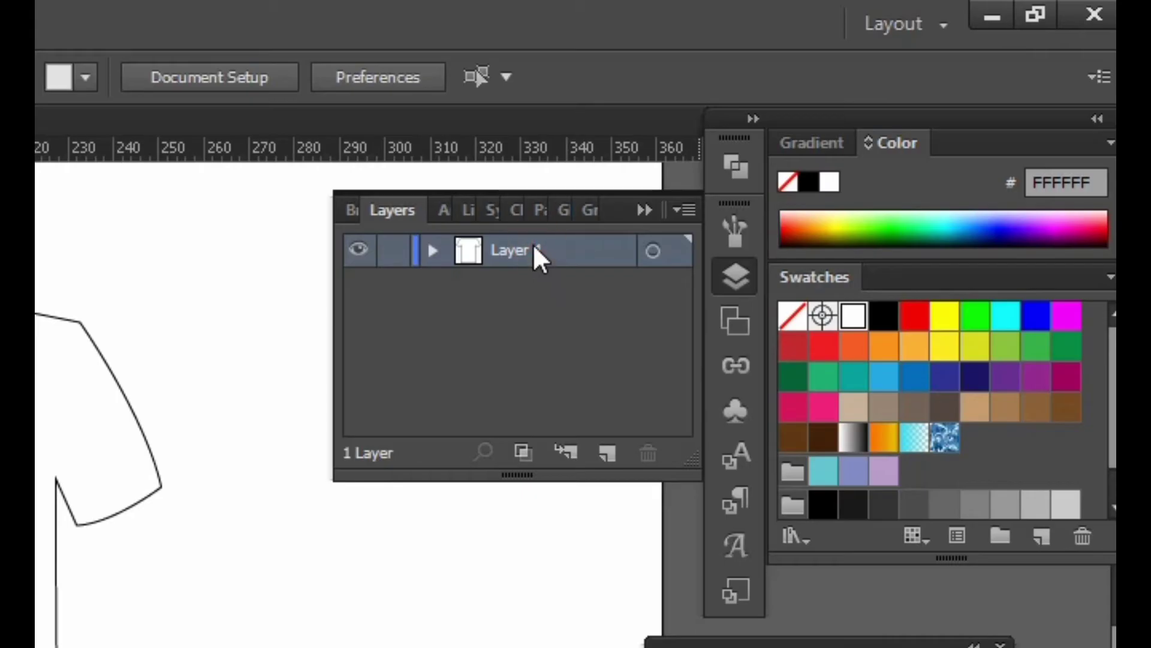
pyautogui.doubleClick(534, 250)
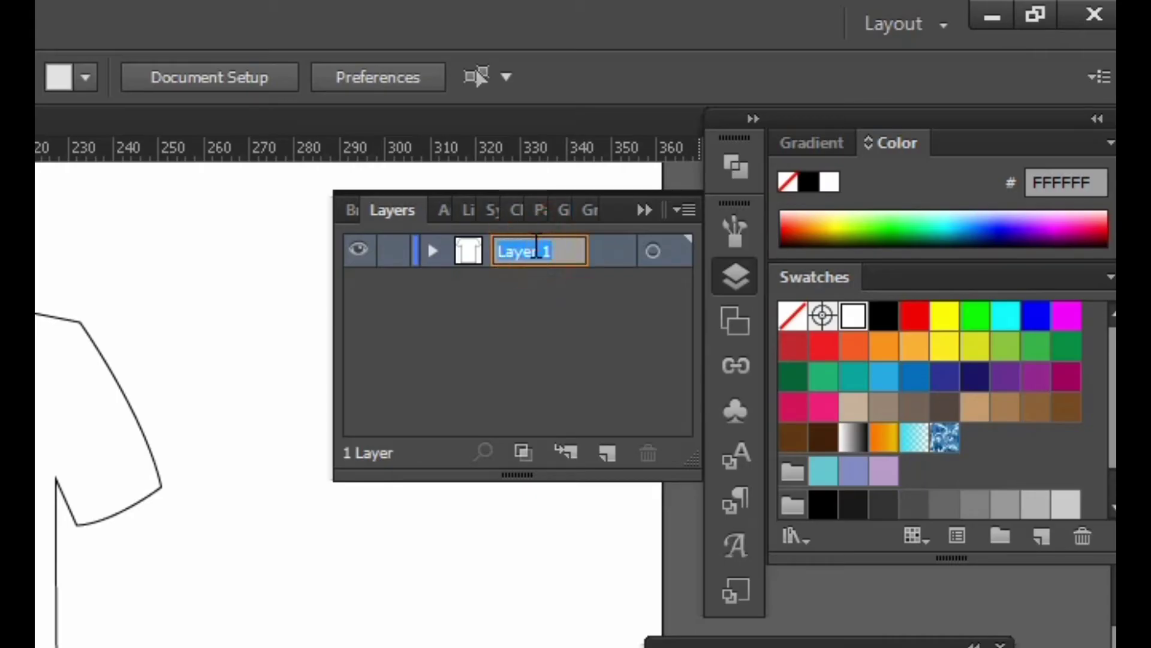
pyautogui.write('outline')
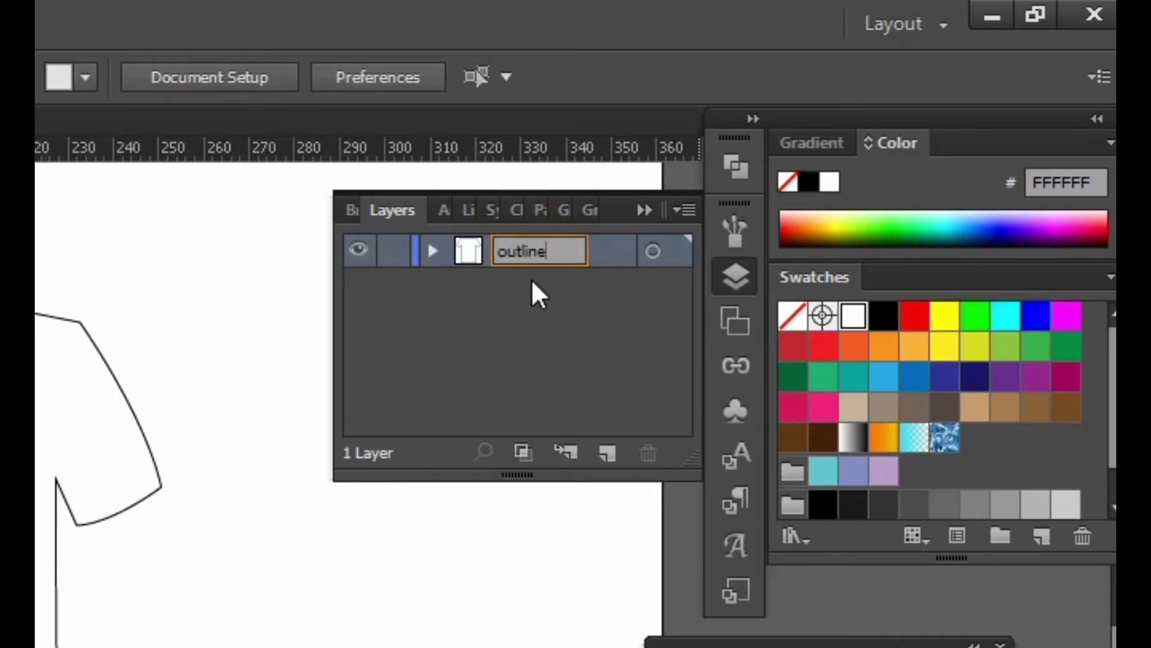
pyautogui.click(531, 306)
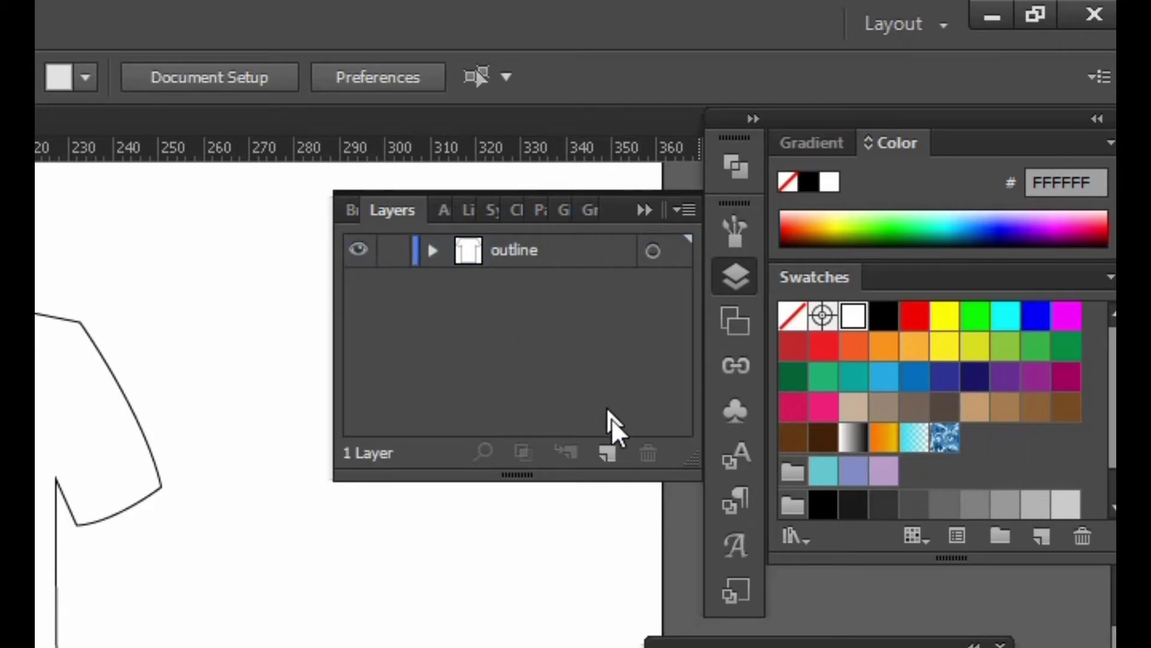
pyautogui.click(607, 453)
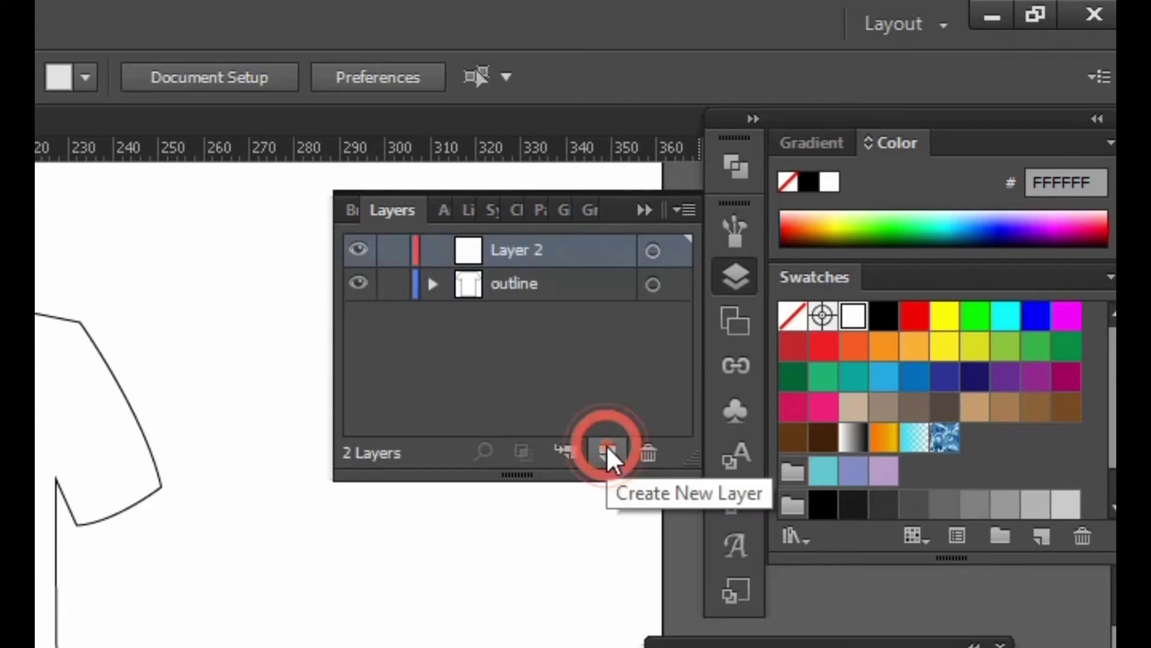
# - Rename Layer 2 to 'details' and get the Pen tool ready
pyautogui.doubleClick(530, 248)
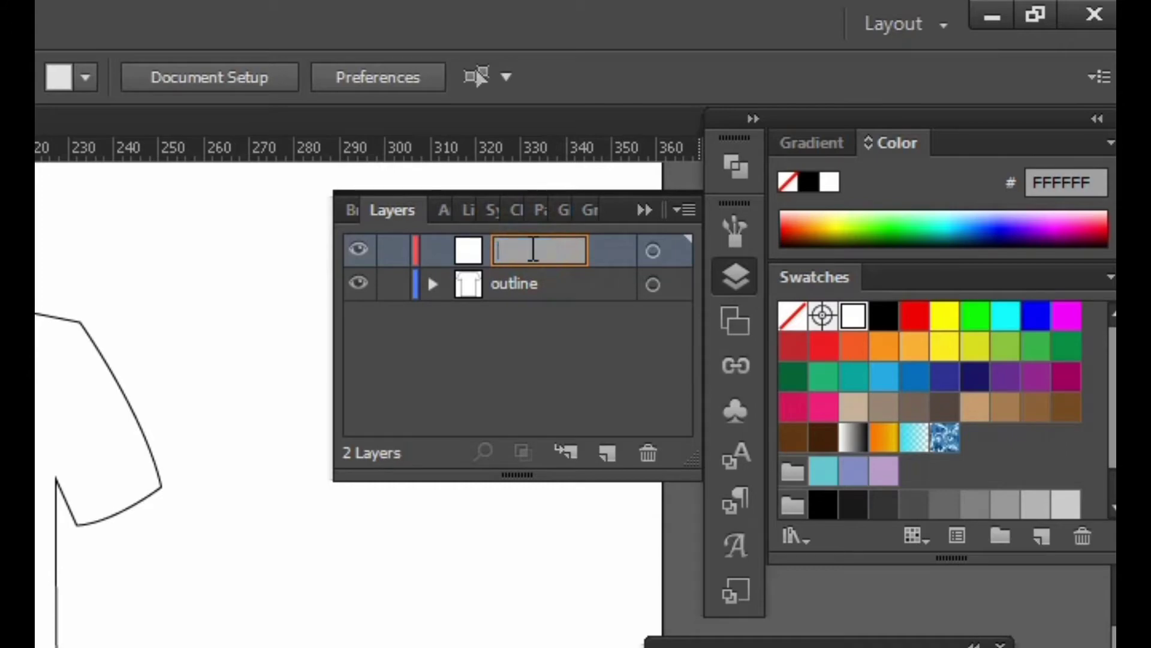
pyautogui.write('details')
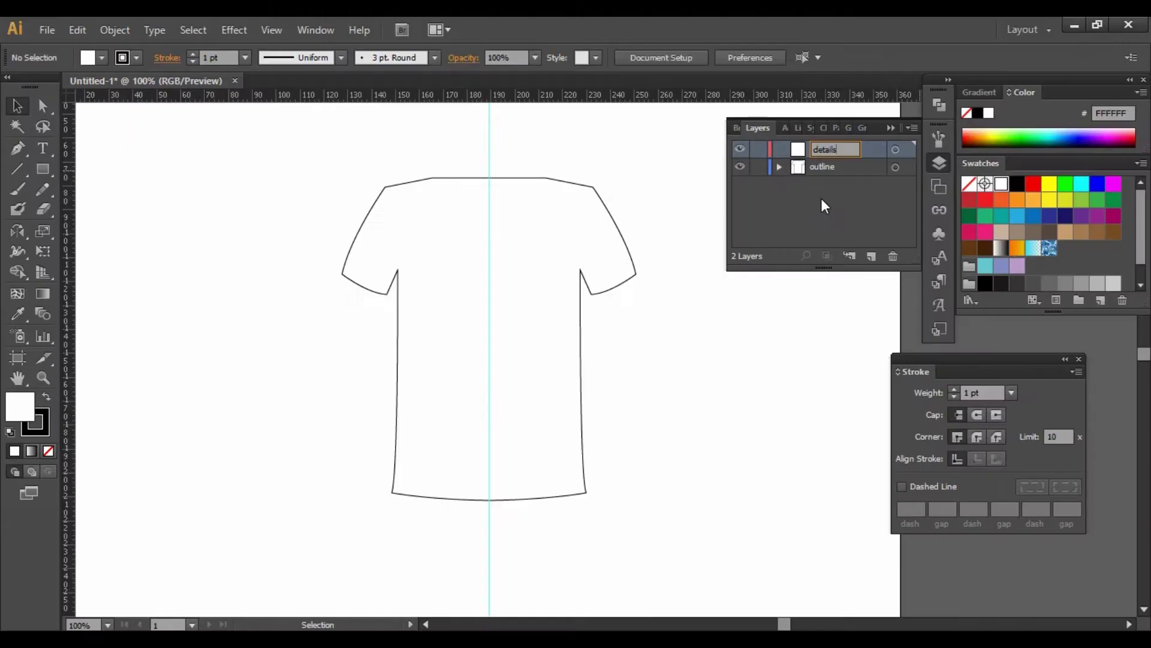
pyautogui.click(822, 200)
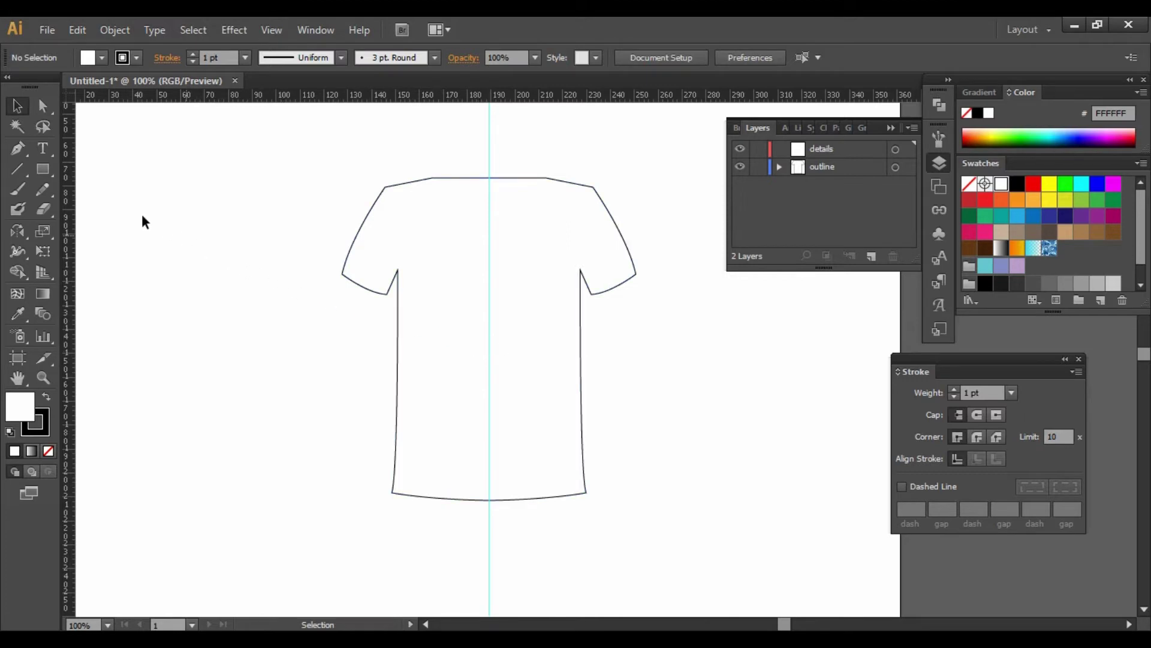
pyautogui.click(17, 151)
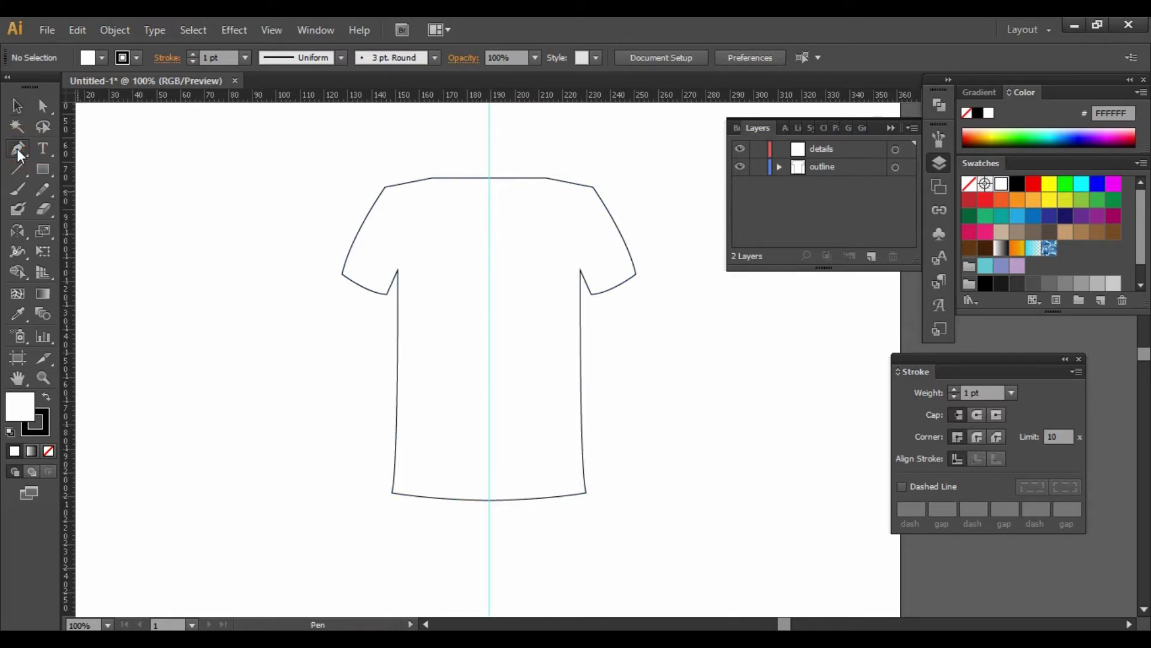
# - Lock the outline layer, make details active and zoom to 150%
pyautogui.click(759, 168)
pyautogui.click(820, 150)
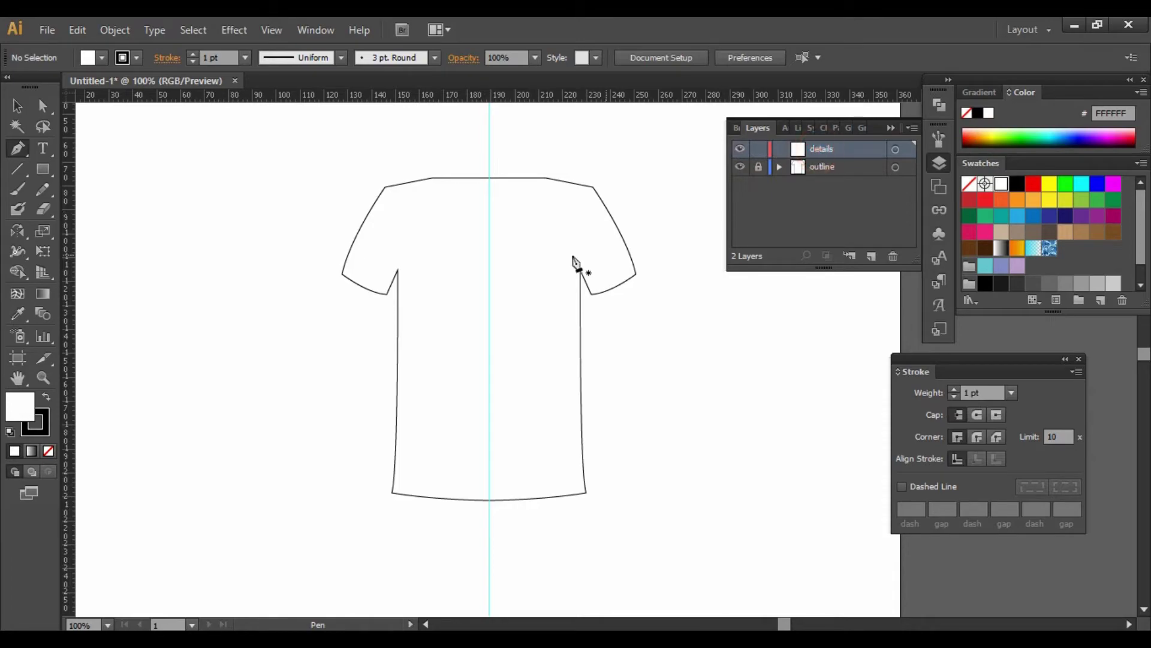
pyautogui.hotkey('ctrl', '+')
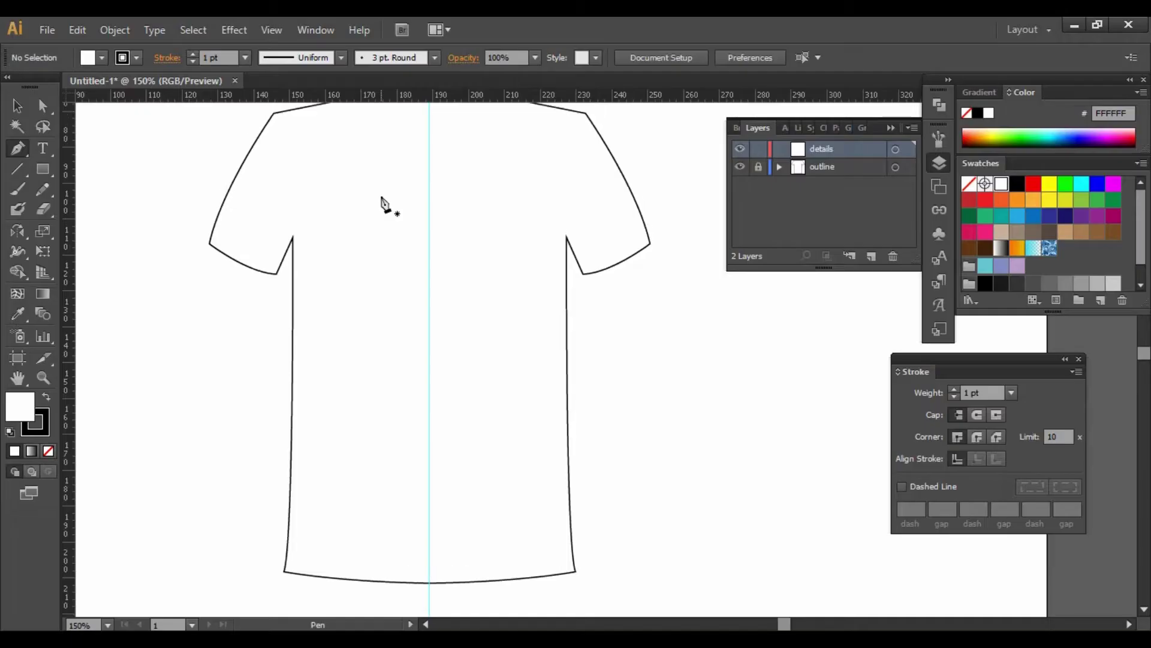
pyautogui.scroll(1, 274, 144)
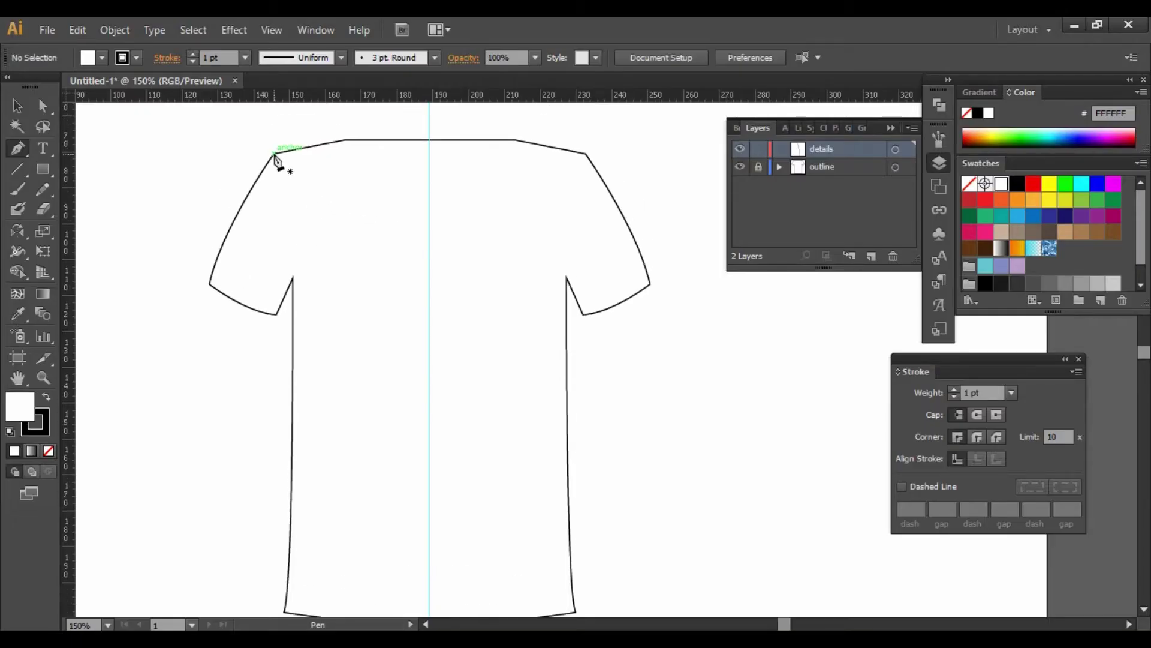
# - Draw a curved seam along the left armhole from the shoulder to the underarm
pyautogui.click(273, 154)
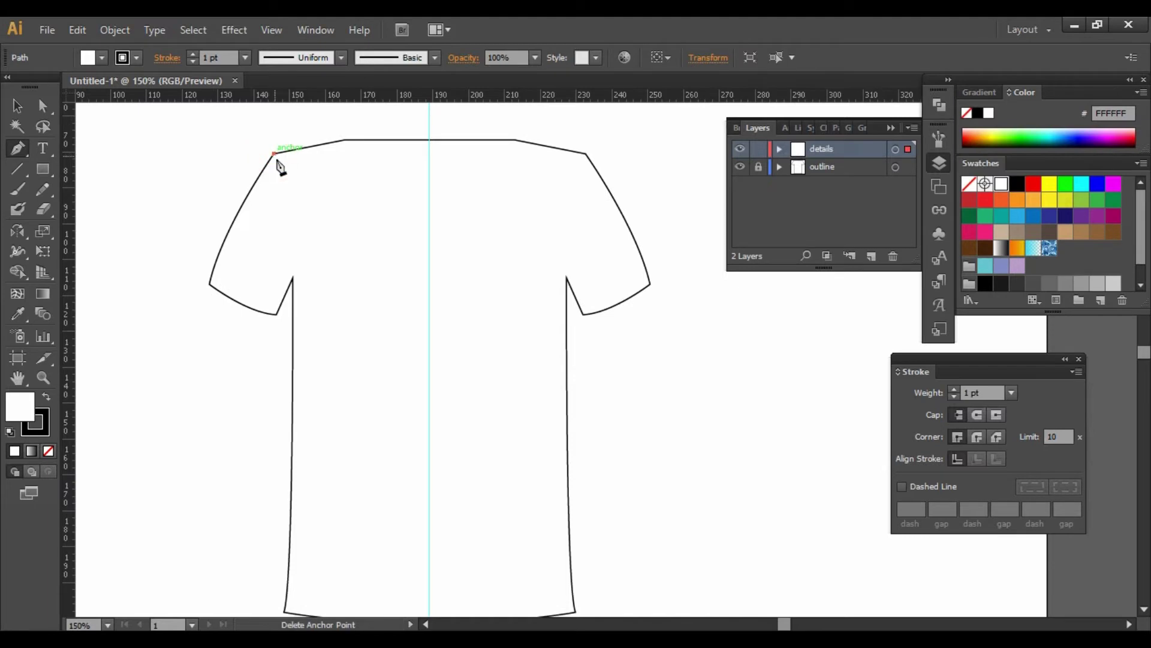
pyautogui.click(292, 279)
pyautogui.moveTo(292, 281); pyautogui.dragTo(282, 354)
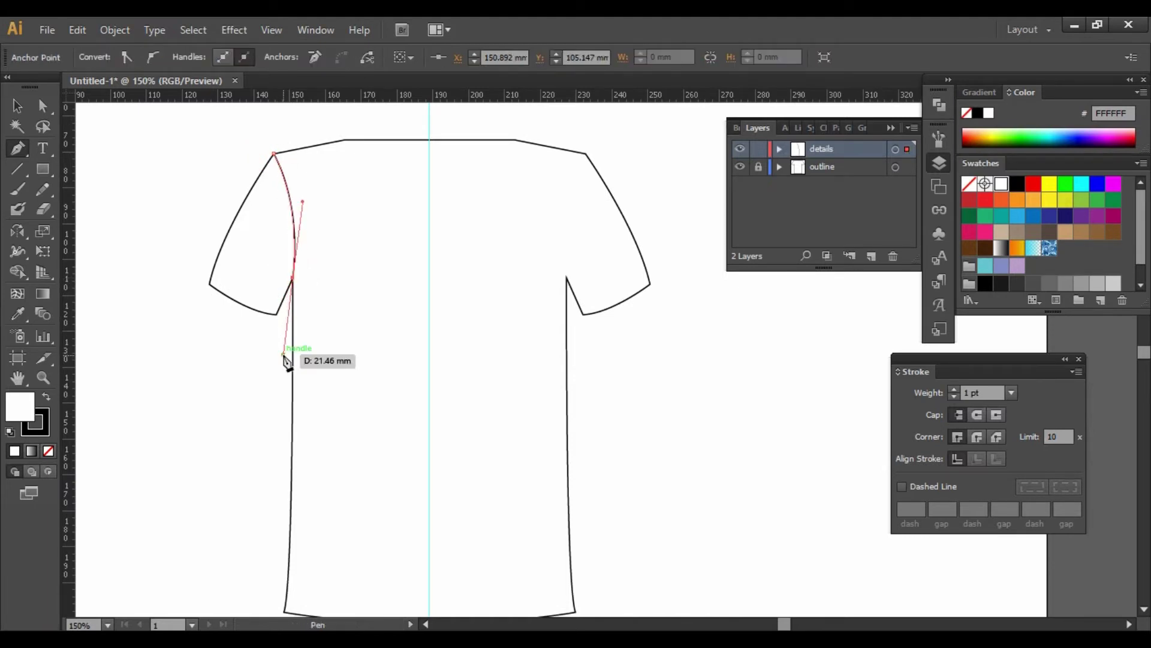
pyautogui.click(18, 105)
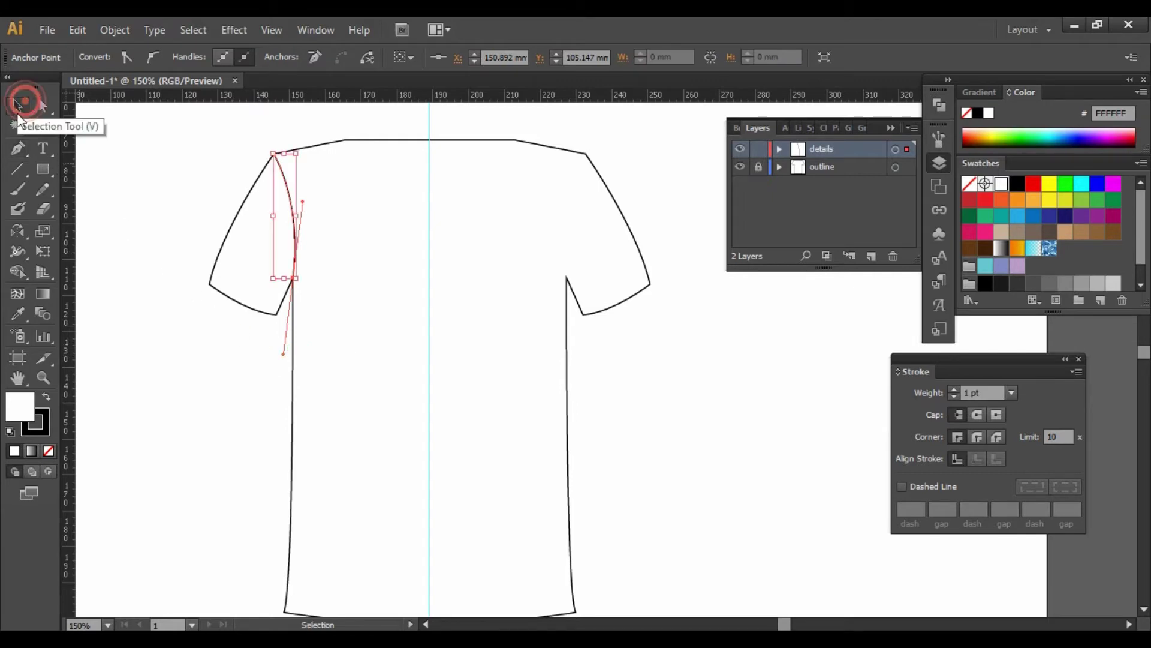
pyautogui.click(131, 211)
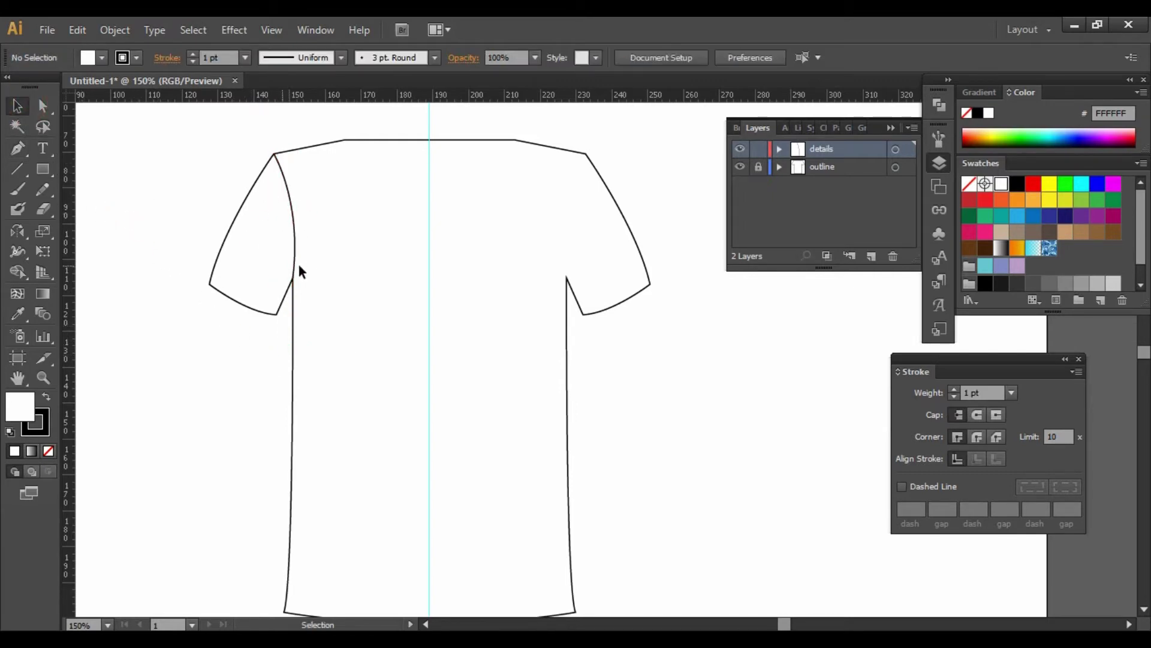
# - Reflect a copy of the left armhole seam across the centre guide onto the right sleeve
pyautogui.moveTo(318, 272); pyautogui.dragTo(279, 195)
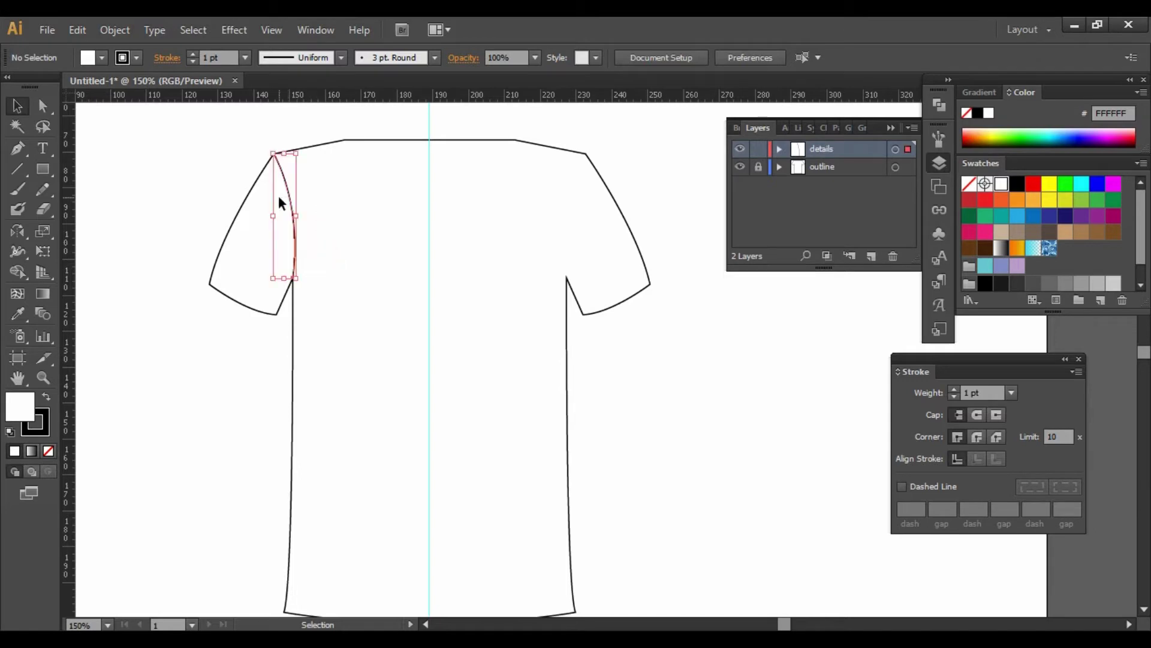
pyautogui.click(18, 231)
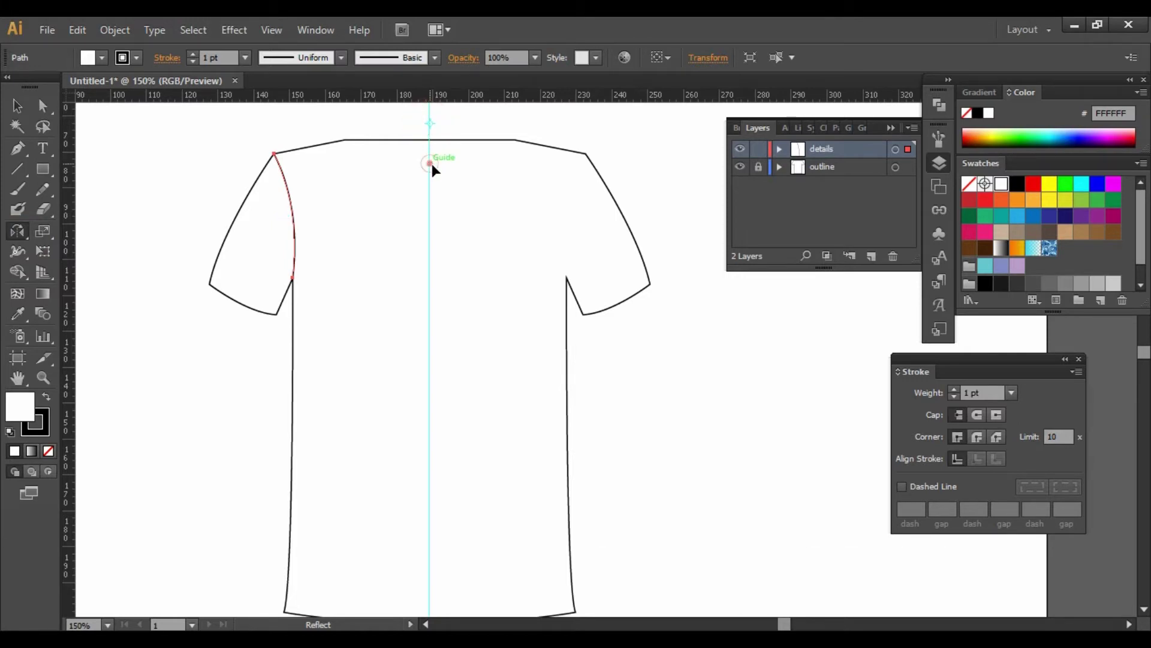
pyautogui.moveTo(429, 163); pyautogui.dragTo(435, 181)
pyautogui.press('shift')
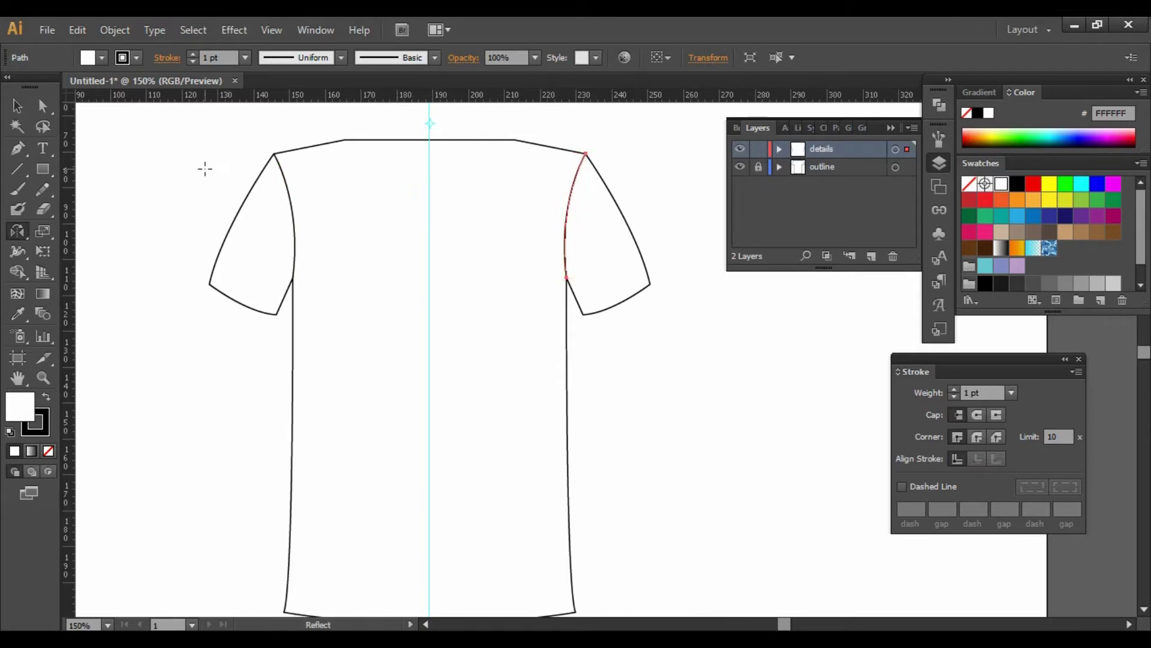
pyautogui.click(17, 106)
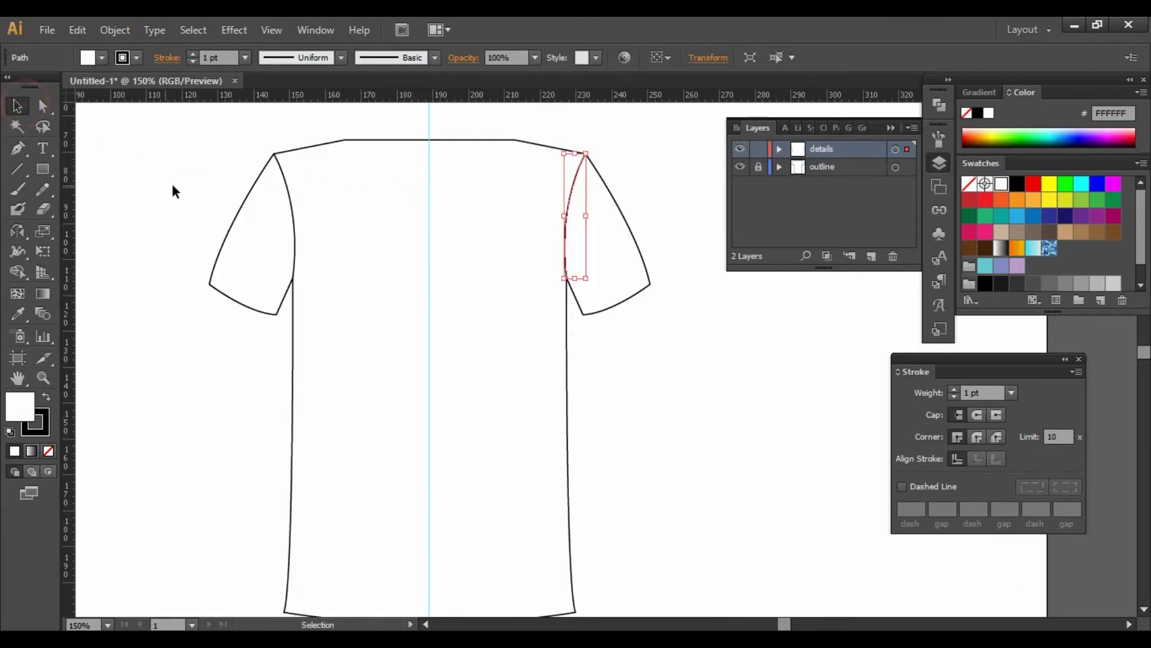
pyautogui.click(187, 186)
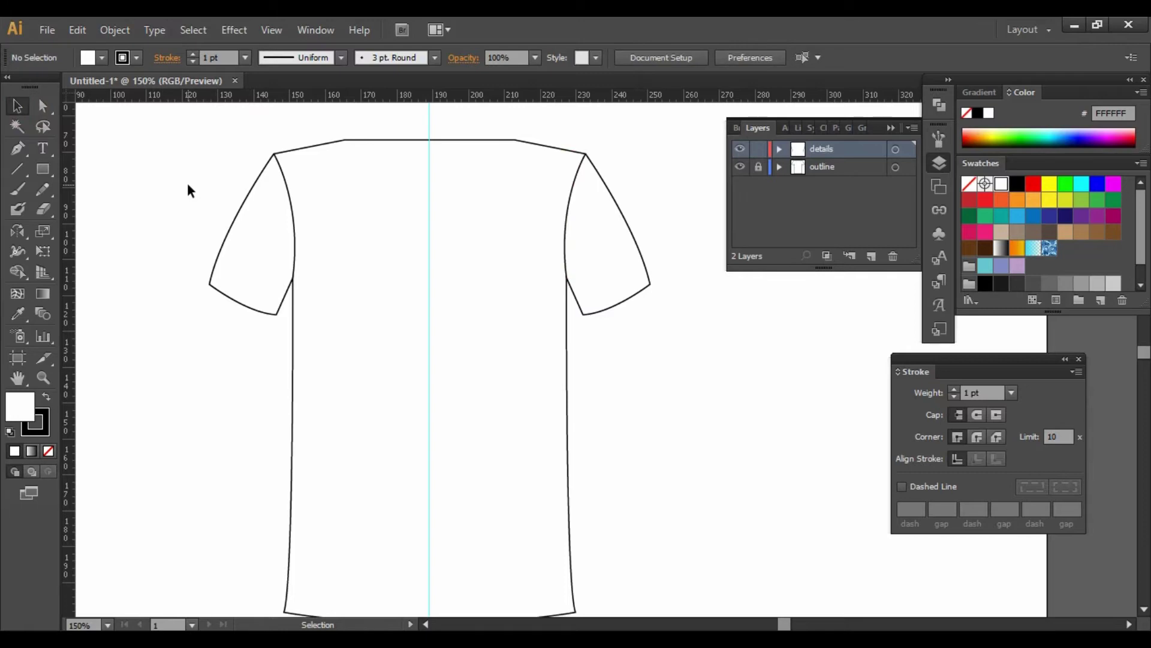
# - At 200% zoom, unlock outline and copy both sleeve hem curves with Direct Selection
pyautogui.press('a')
pyautogui.hotkey('ctrl', '=')
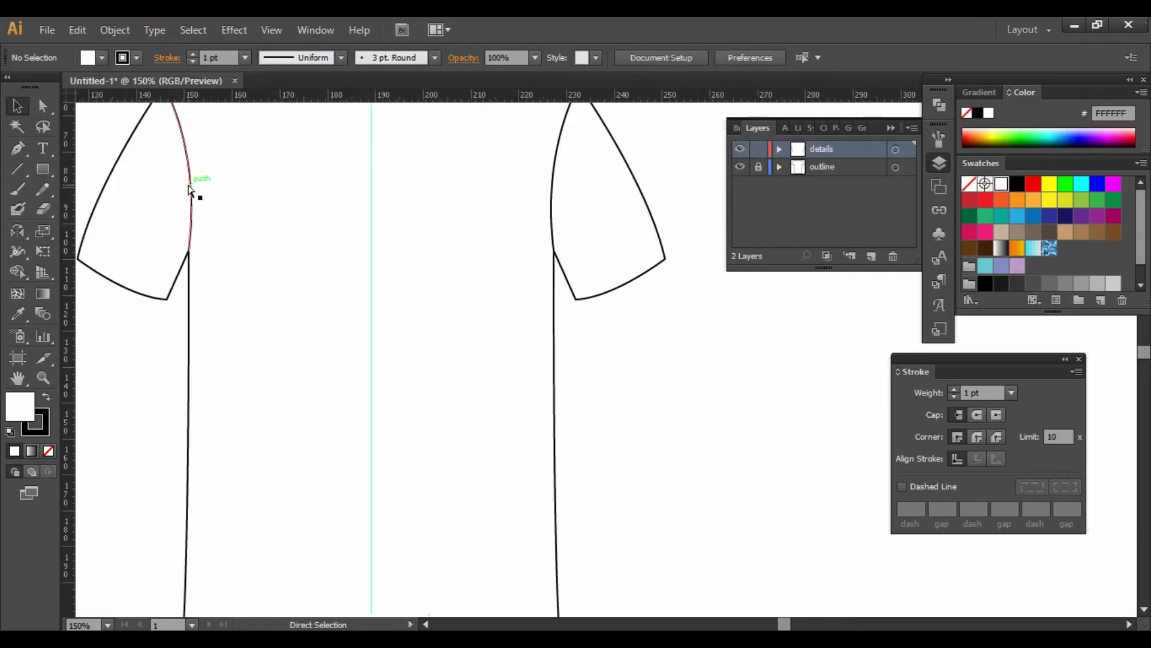
pyautogui.press('v')
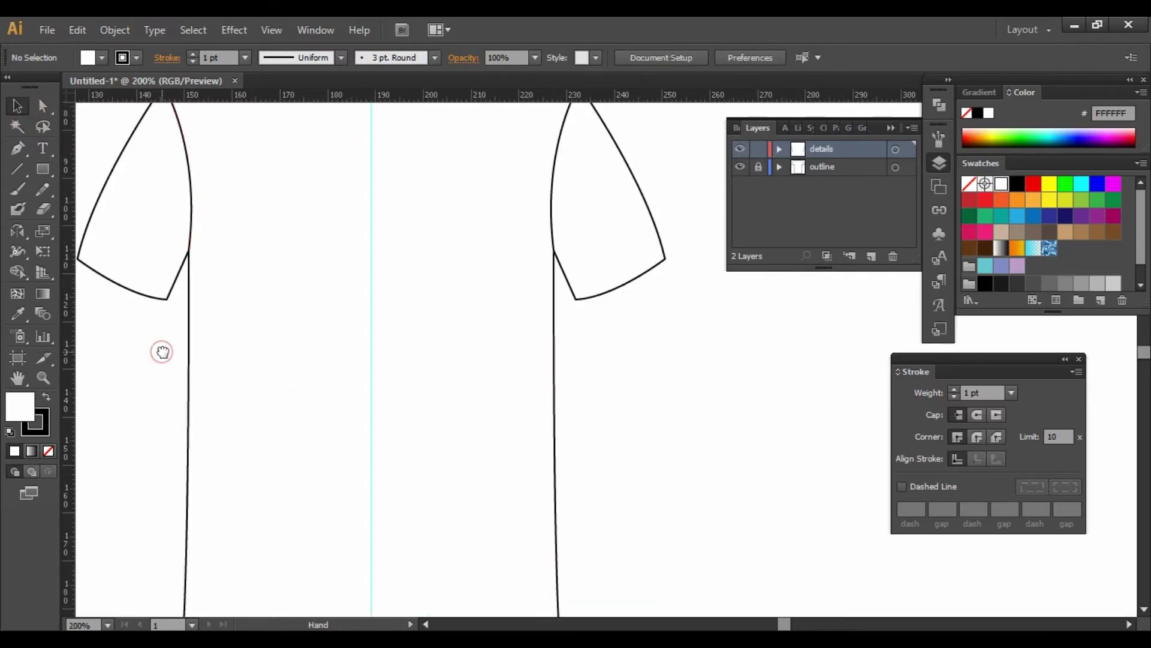
pyautogui.moveTo(162, 354); pyautogui.dragTo(199, 368)
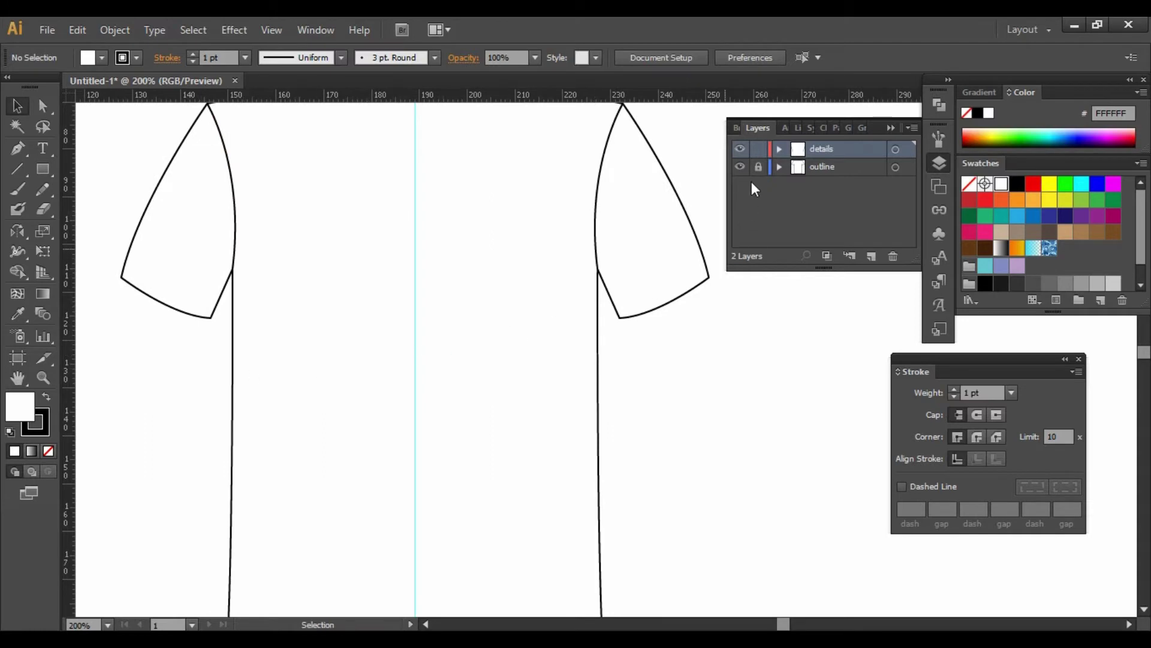
pyautogui.click(759, 168)
pyautogui.click(42, 107)
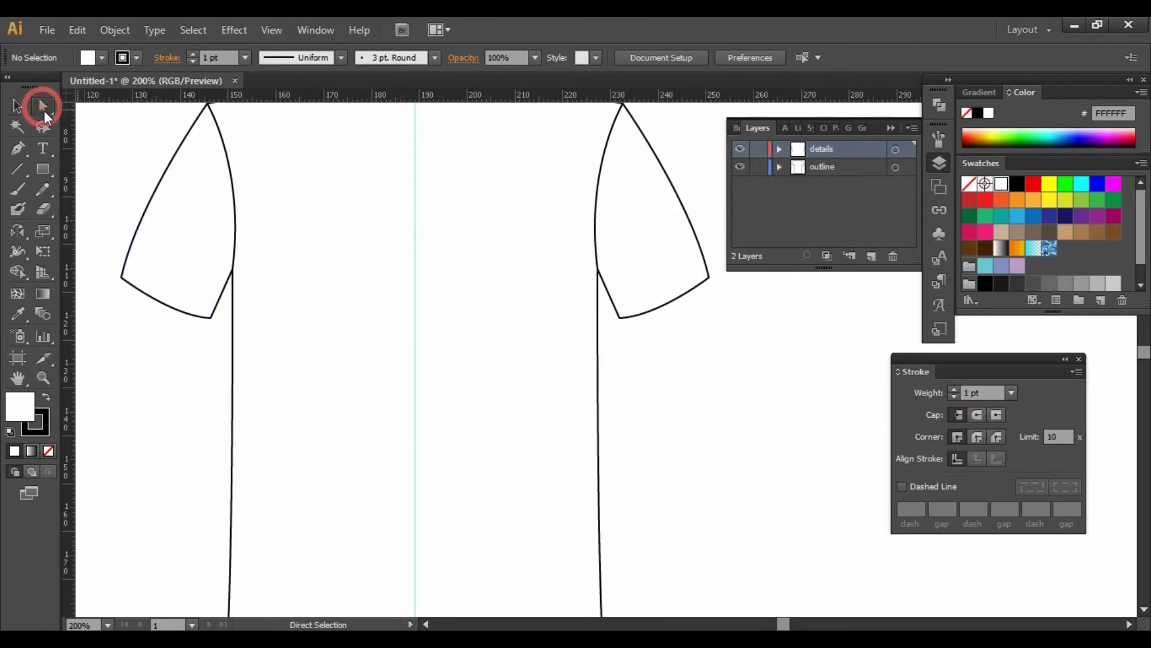
pyautogui.click(159, 306)
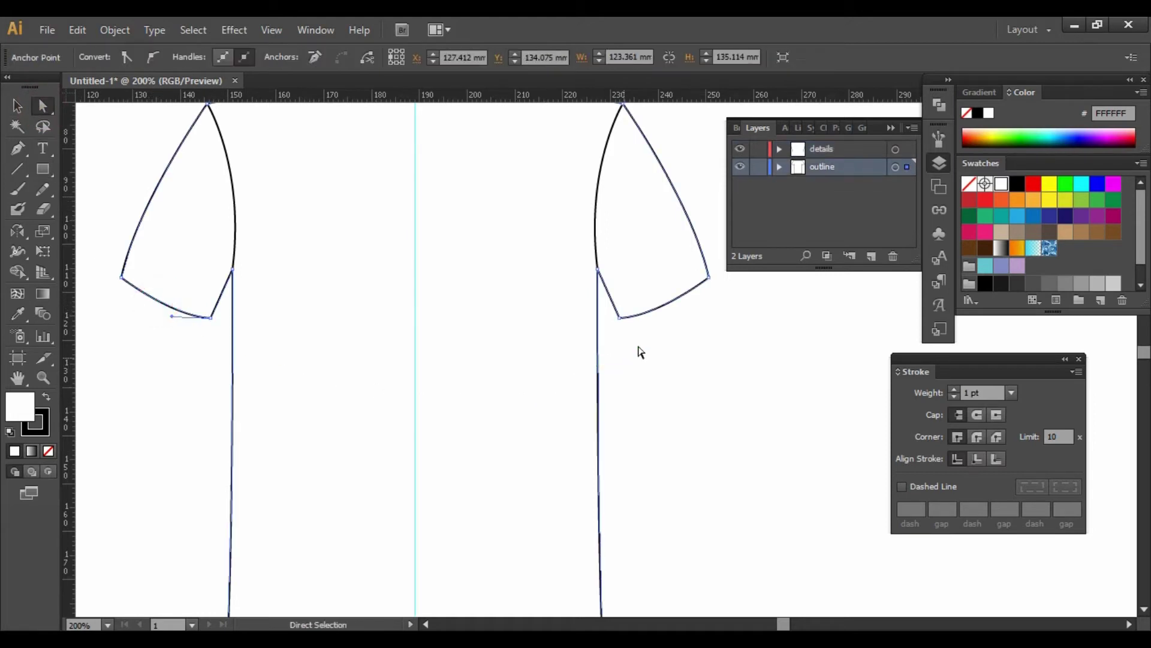
pyautogui.keyDown('shift'); pyautogui.click(658, 308); pyautogui.keyUp('shift')
pyautogui.hotkey('ctrl', 'c')
# - Relock outline and paste the hem curves in front on the details layer
pyautogui.click(759, 168)
pyautogui.click(796, 150)
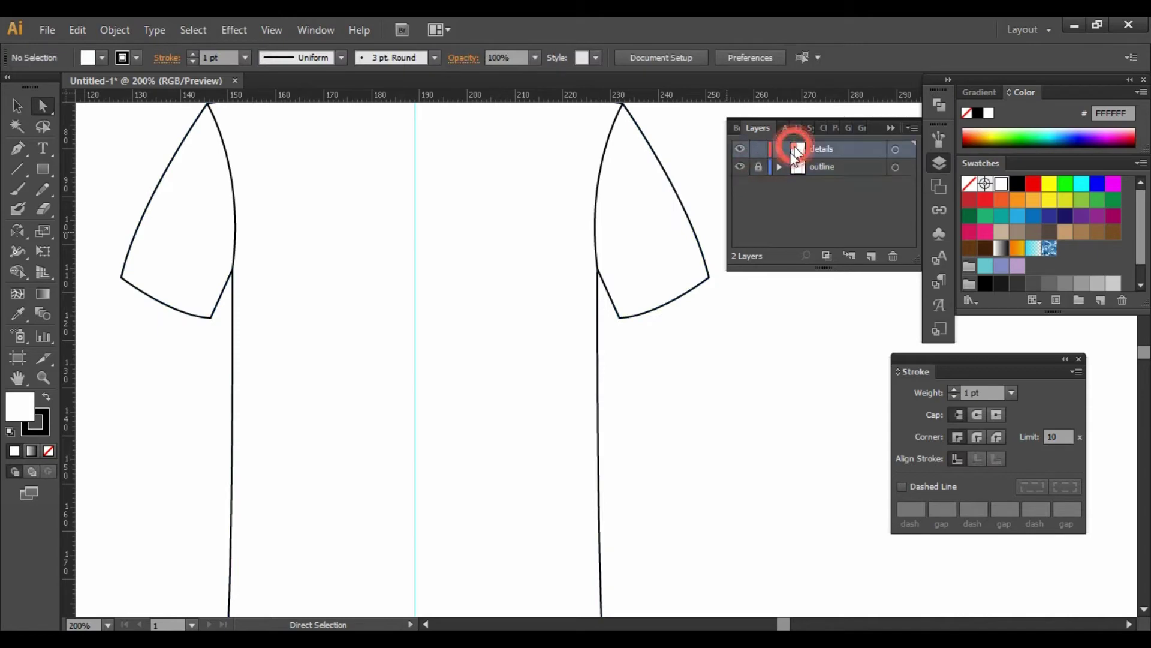
pyautogui.hotkey('ctrl', 'f')
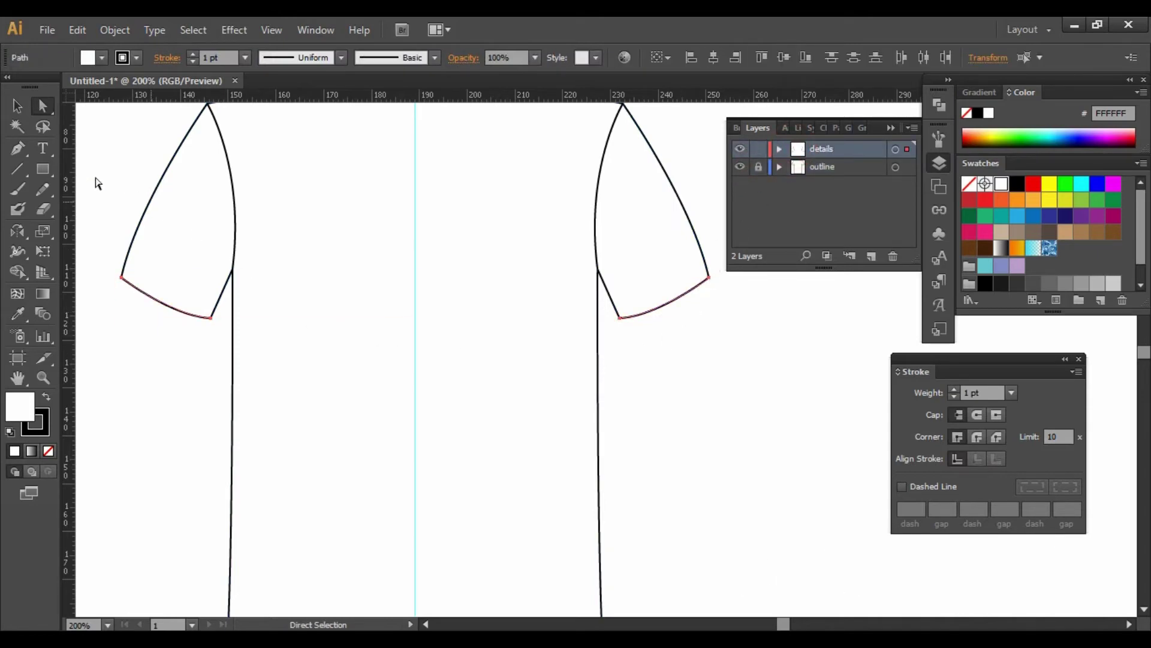
# - Give the pasted hem curves a 12 pt stroke and no fill
pyautogui.click(18, 107)
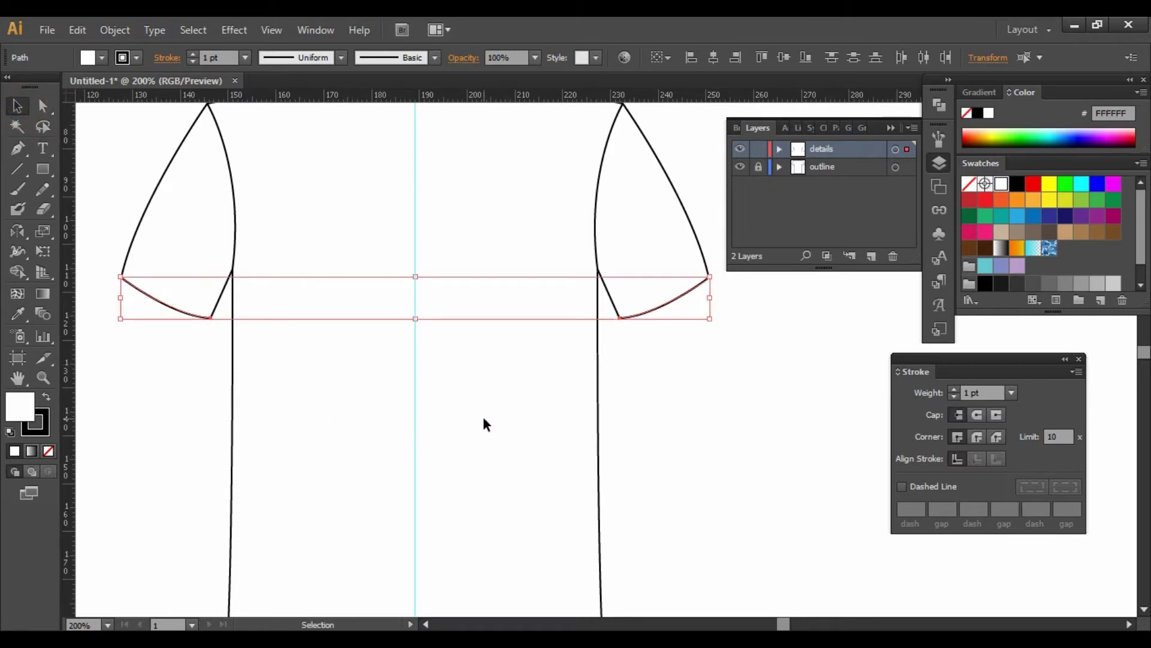
pyautogui.click(1010, 393)
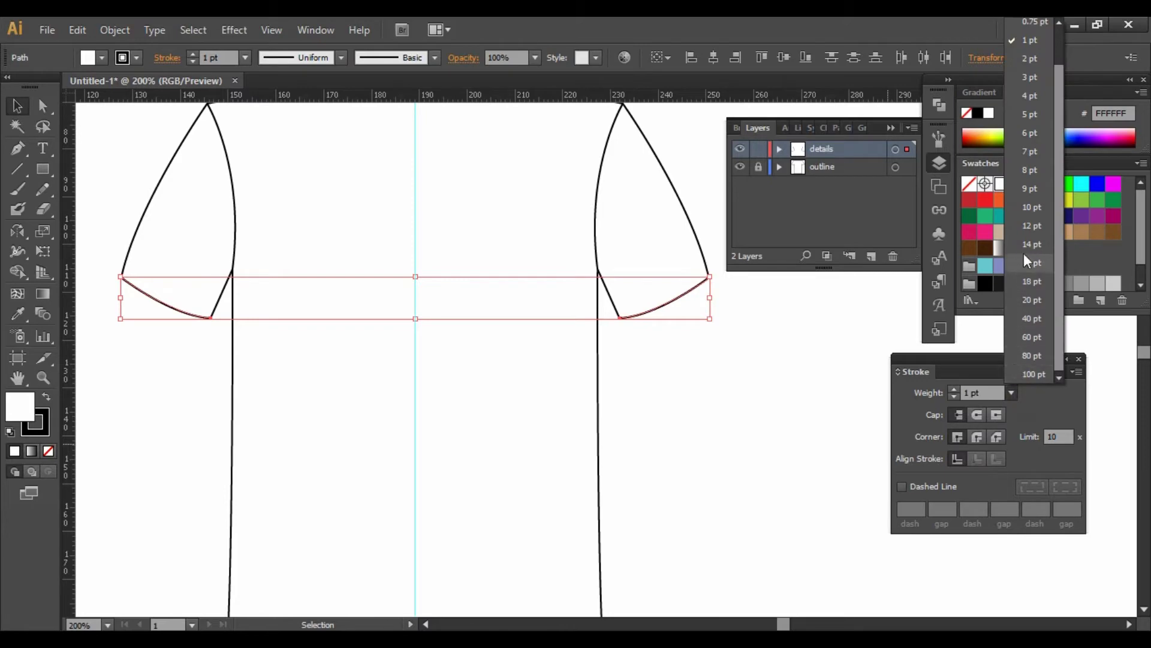
pyautogui.click(1030, 227)
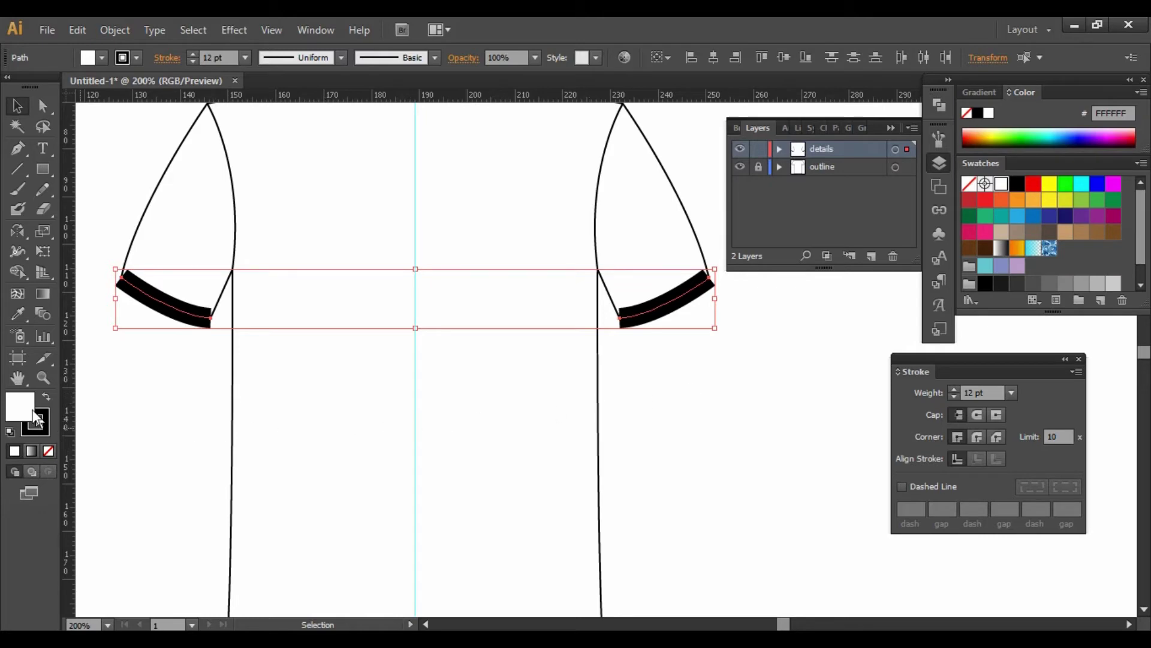
pyautogui.click(48, 451)
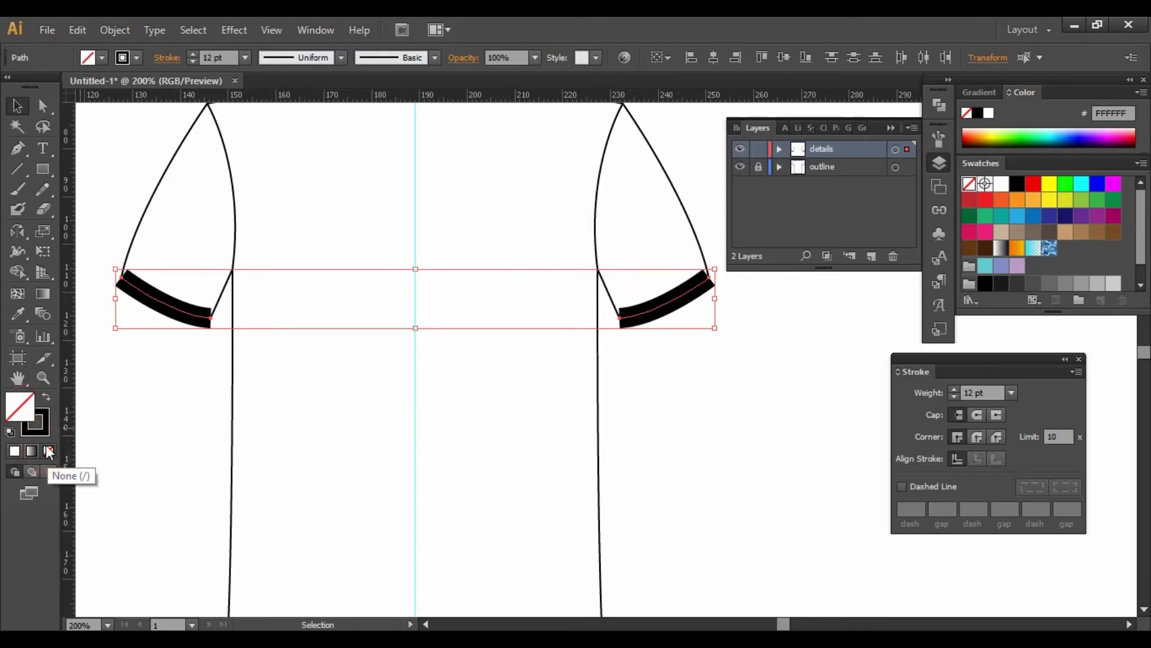
pyautogui.click(45, 429)
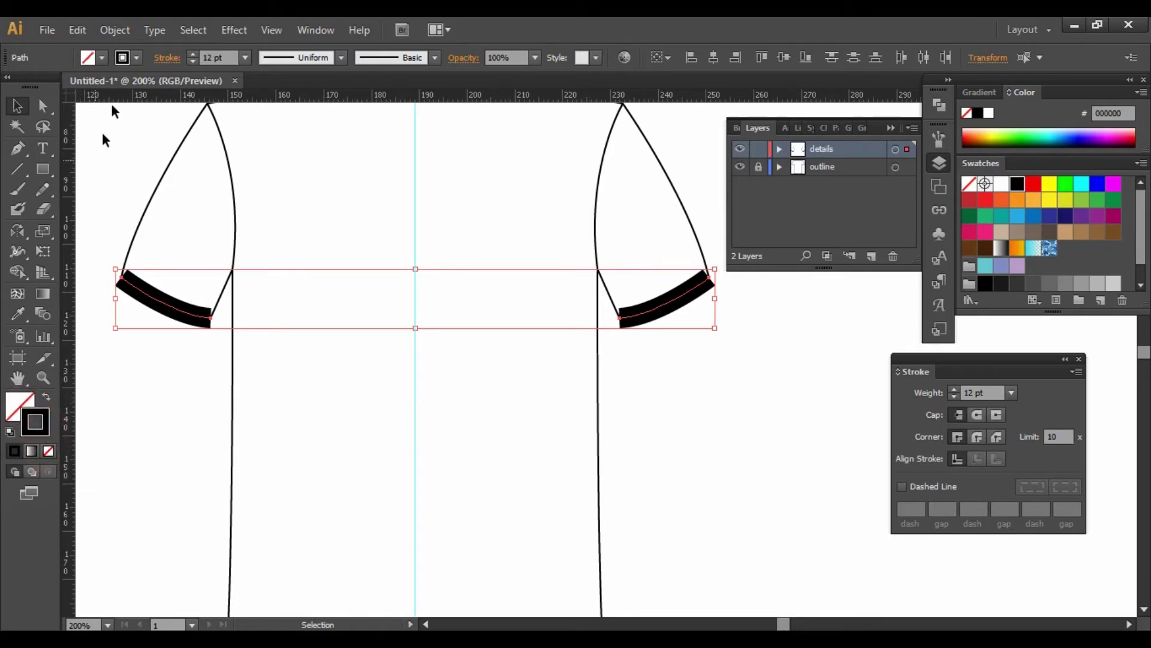
# - Outline the hem strokes into bands and swap fill and stroke for thin black edges
pyautogui.click(117, 32)
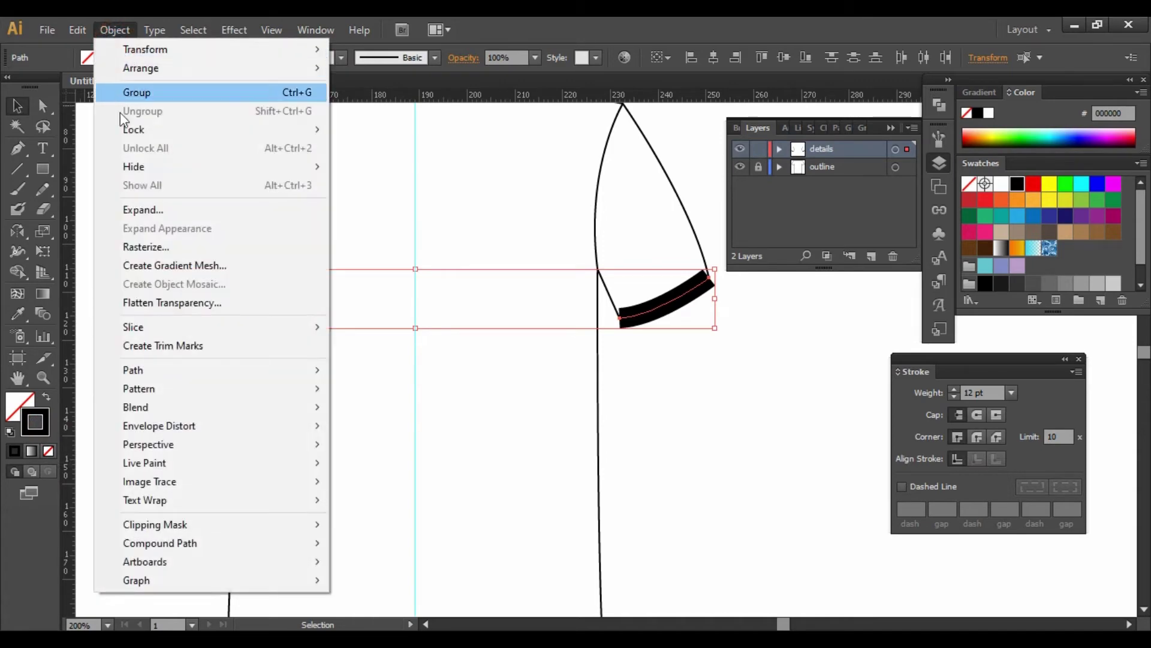
pyautogui.moveTo(133, 370)
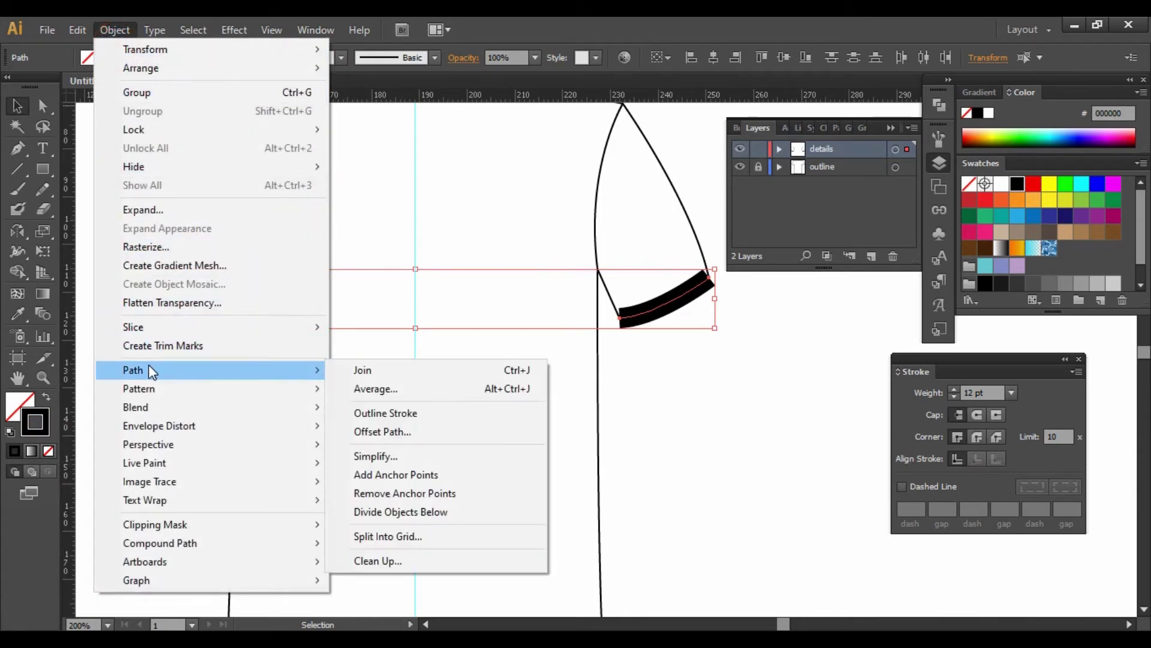
pyautogui.click(351, 409)
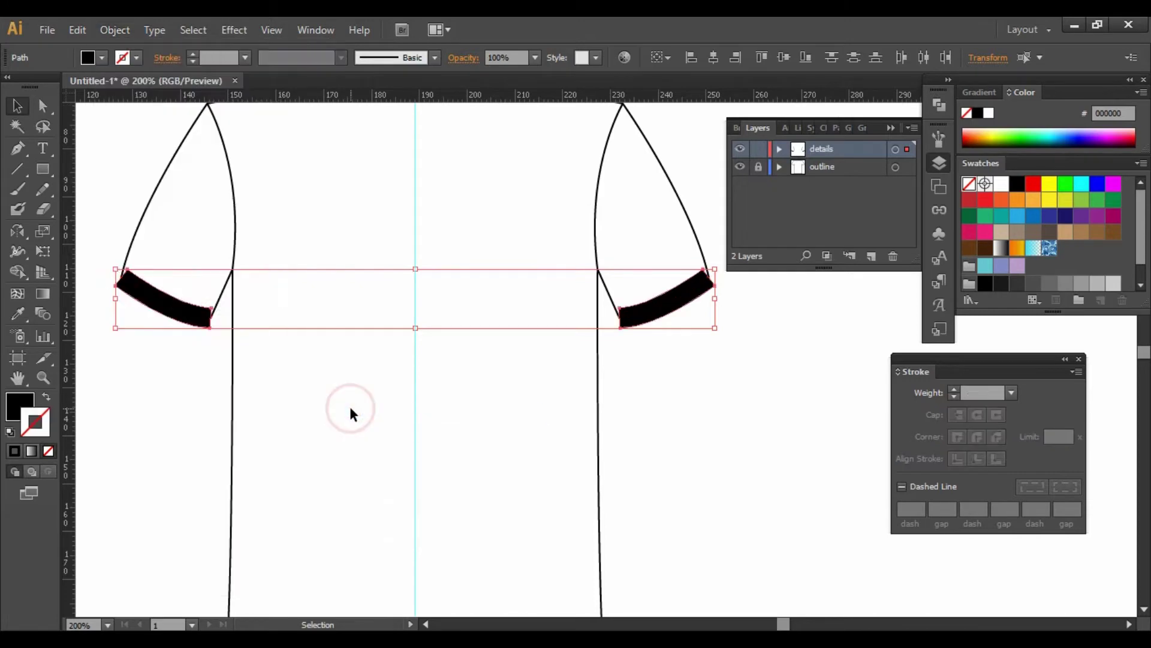
pyautogui.click(46, 397)
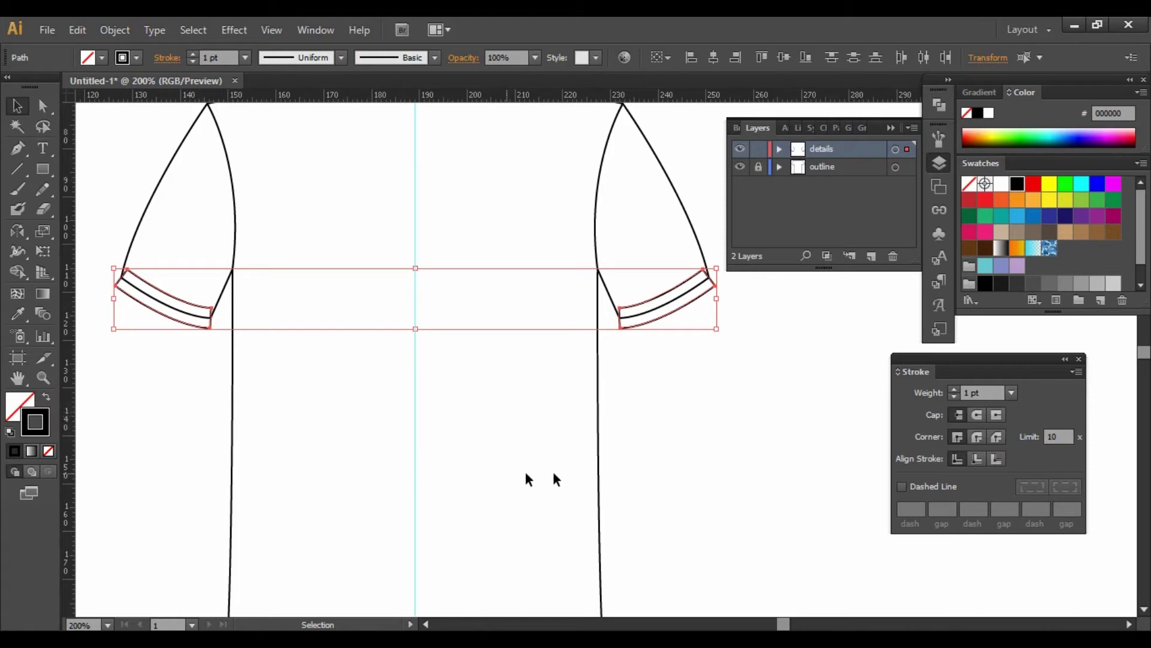
# - Make both sleeve hem band outlines dashed with exact 3 pt dash and 2 pt gap lengths
pyautogui.click(902, 486)
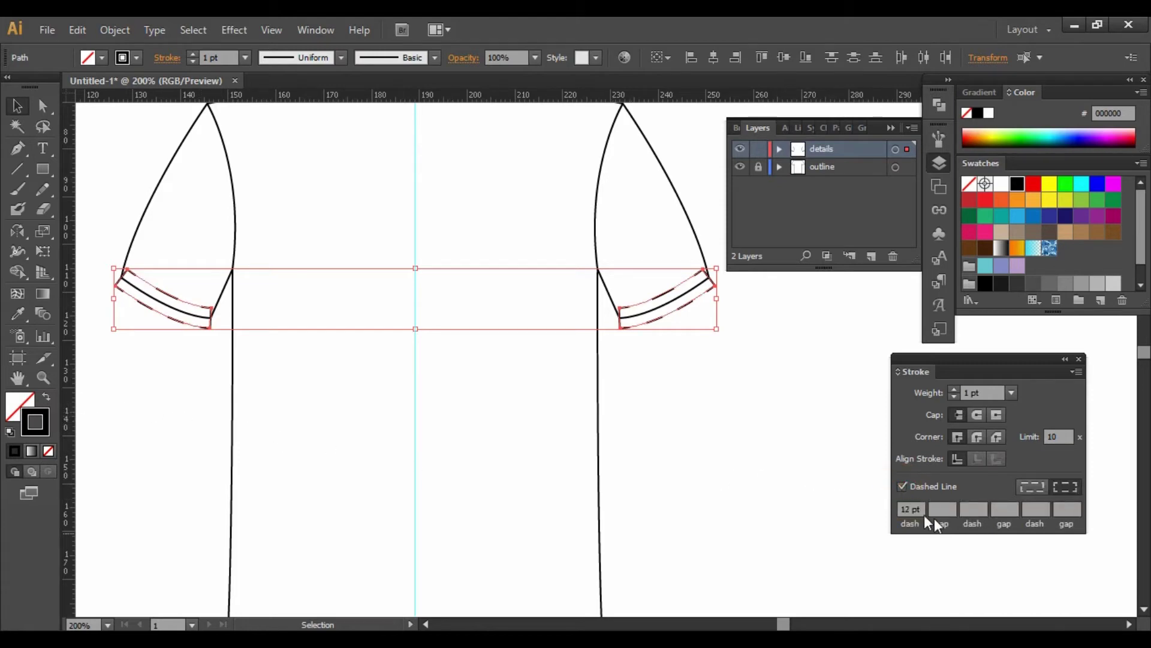
pyautogui.click(1030, 488)
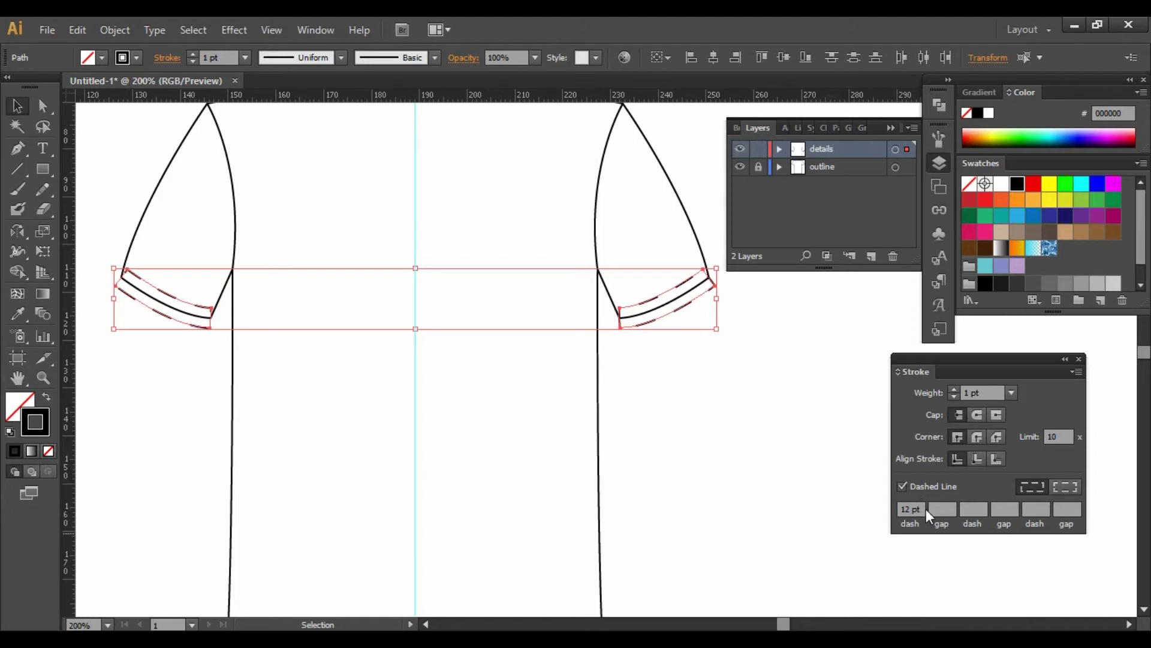
pyautogui.moveTo(923, 509); pyautogui.dragTo(870, 508)
pyautogui.write('3')
pyautogui.press('Tab')
pyautogui.write('2')
pyautogui.press('Tab')
pyautogui.press('Tab')
pyautogui.press('Tab')
pyautogui.write('3')
pyautogui.press('Tab')
pyautogui.write('2')
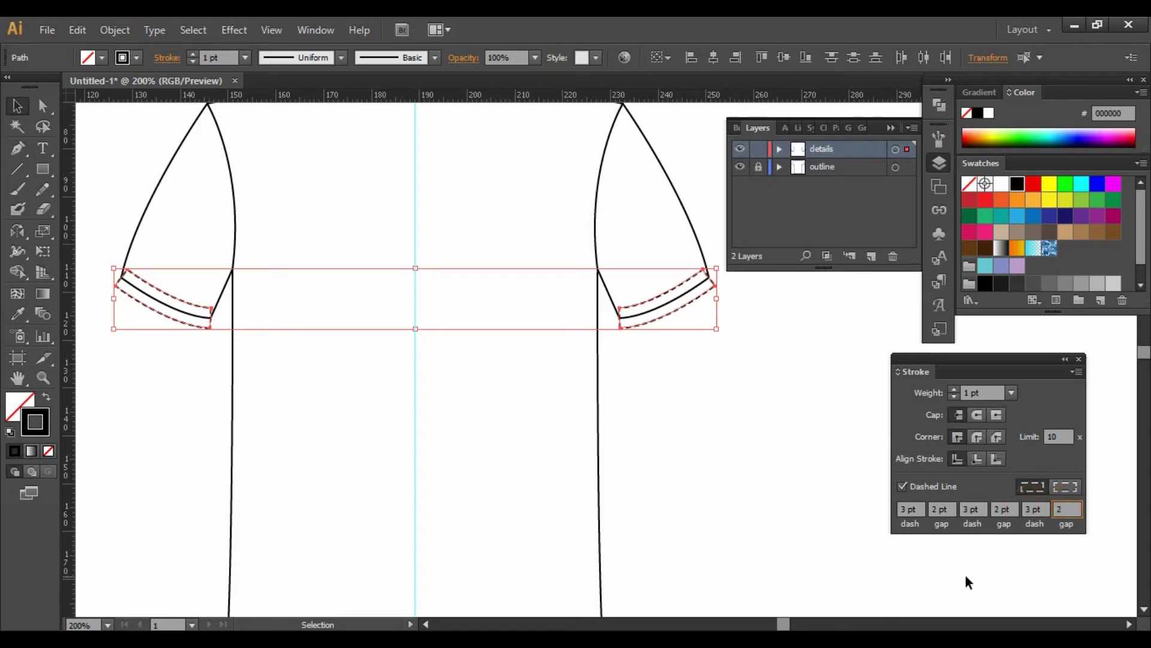
pyautogui.click(706, 375)
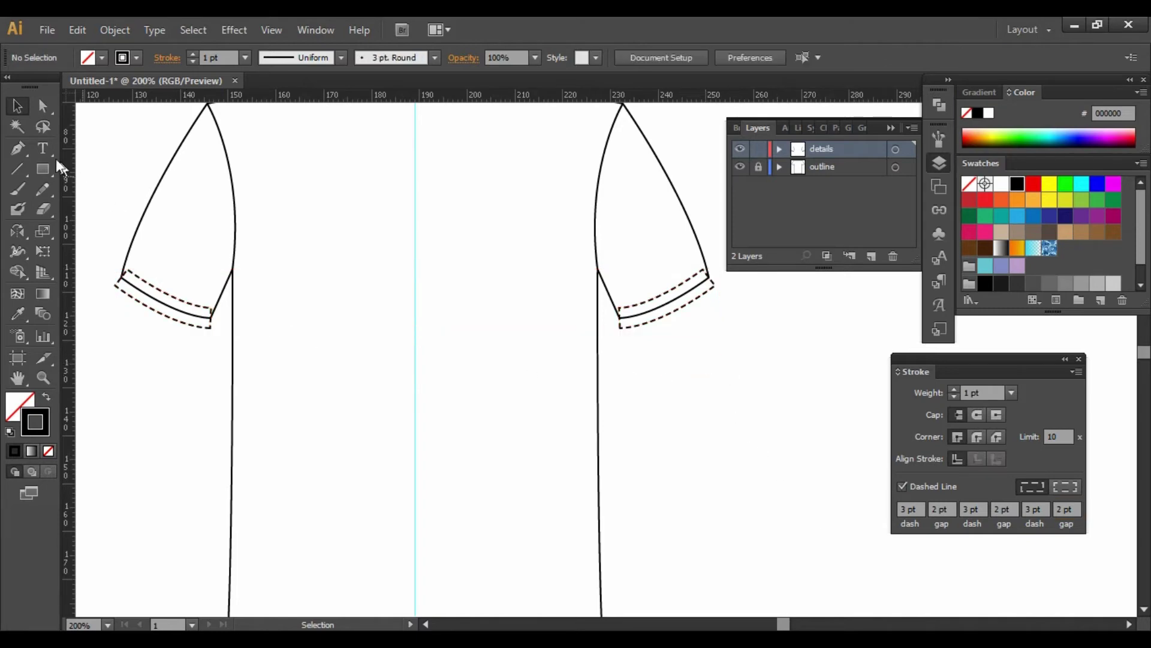
# - On the left sleeve, delete the hem band's lower dashed line and leftover end anchors
pyautogui.click(44, 110)
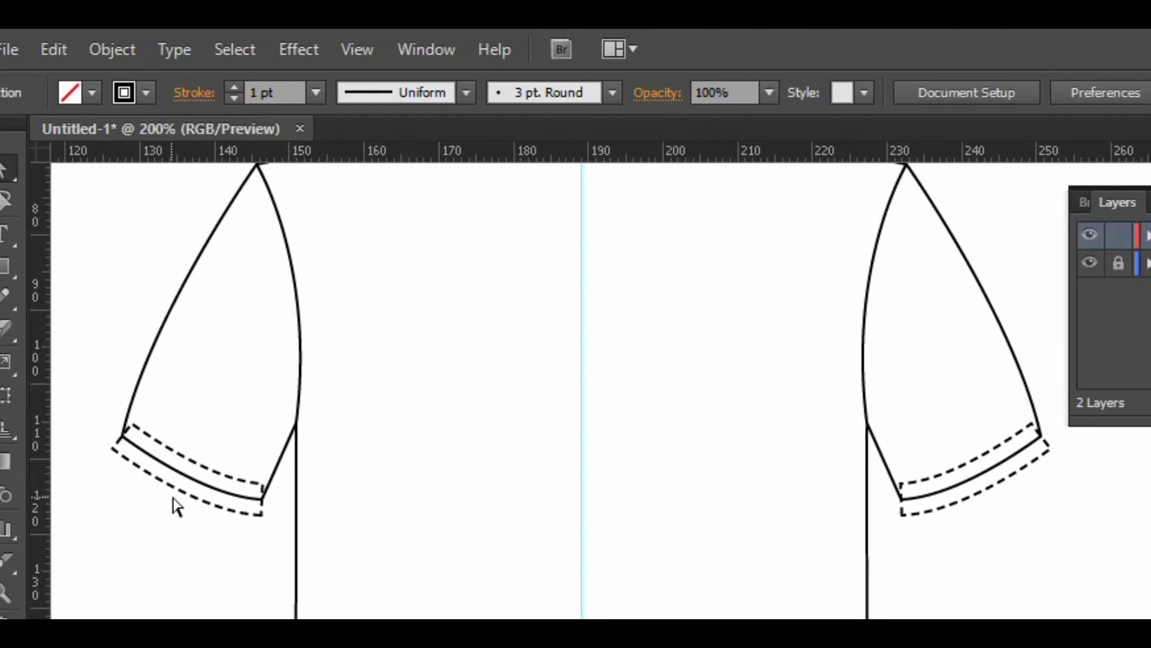
pyautogui.click(183, 504)
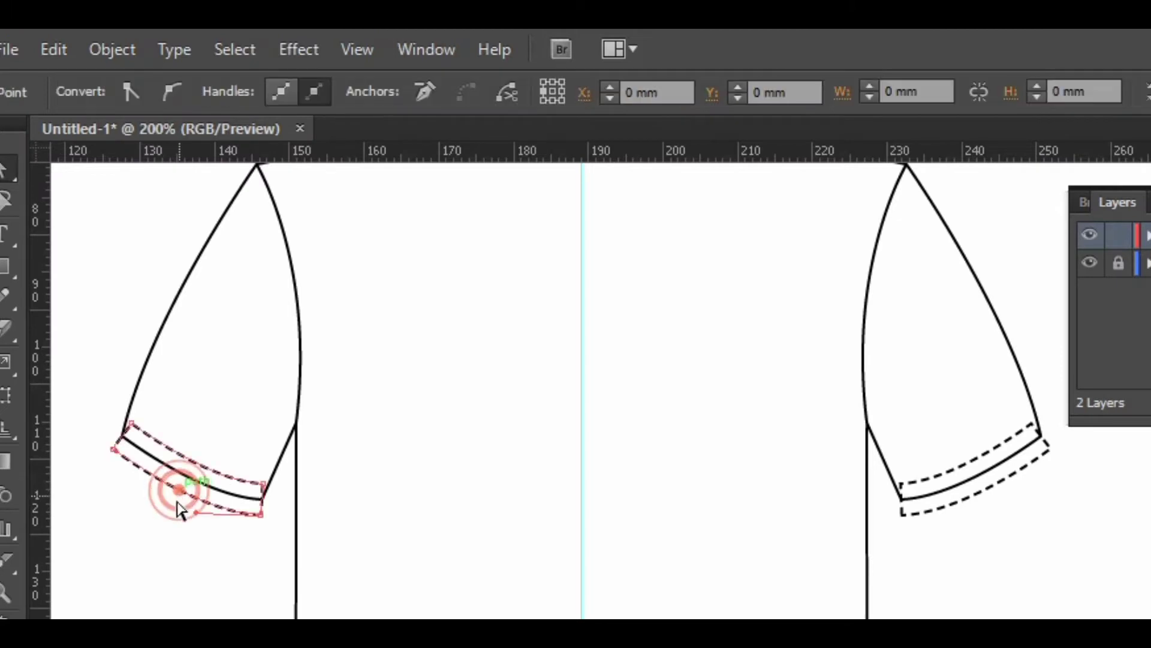
pyautogui.press('Delete')
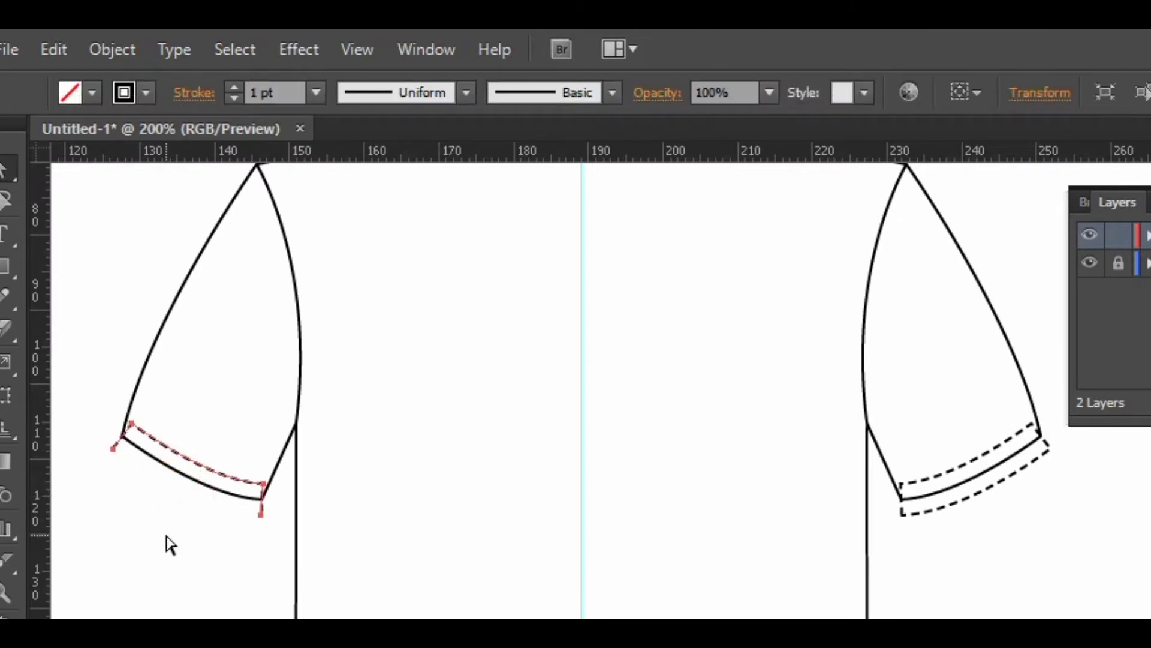
pyautogui.click(265, 515)
pyautogui.click(265, 514)
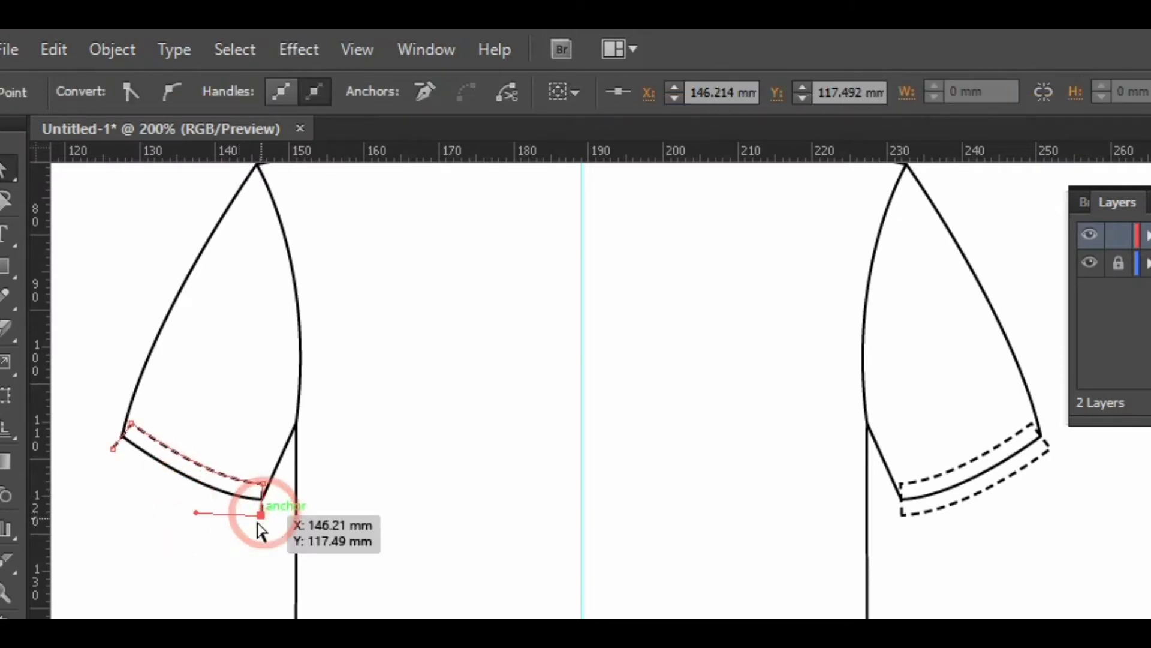
pyautogui.press('Delete')
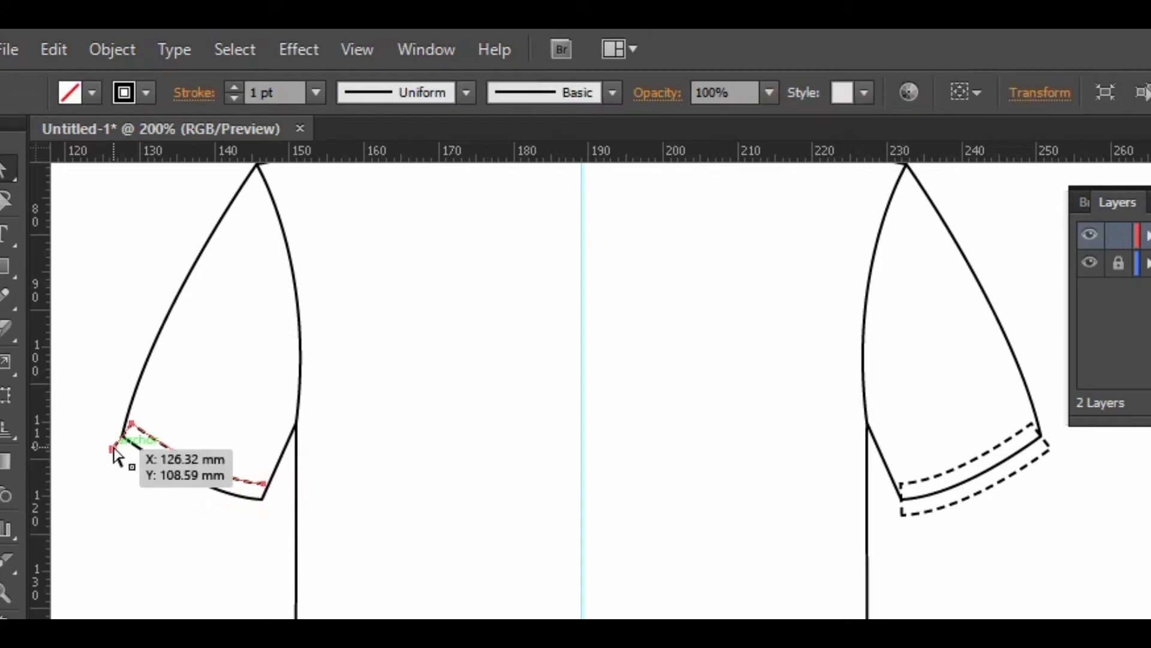
pyautogui.click(112, 449)
pyautogui.press('Delete')
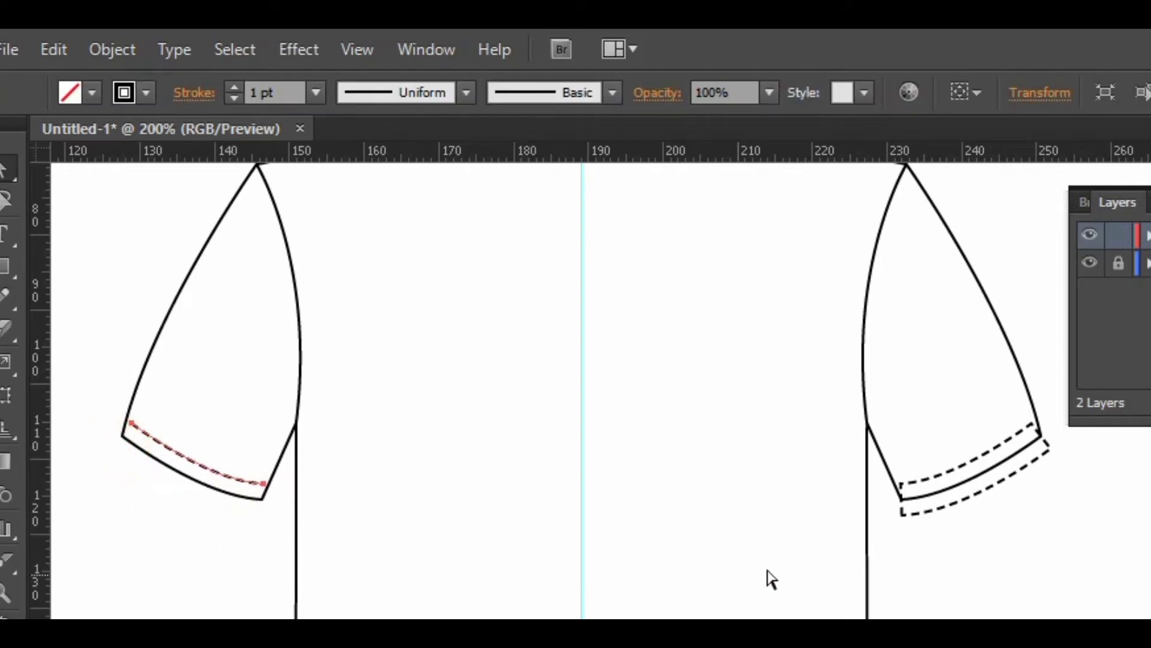
# - On the right sleeve, delete the hem band's outer corner, lower dashed line and leftover stub
pyautogui.click(989, 480)
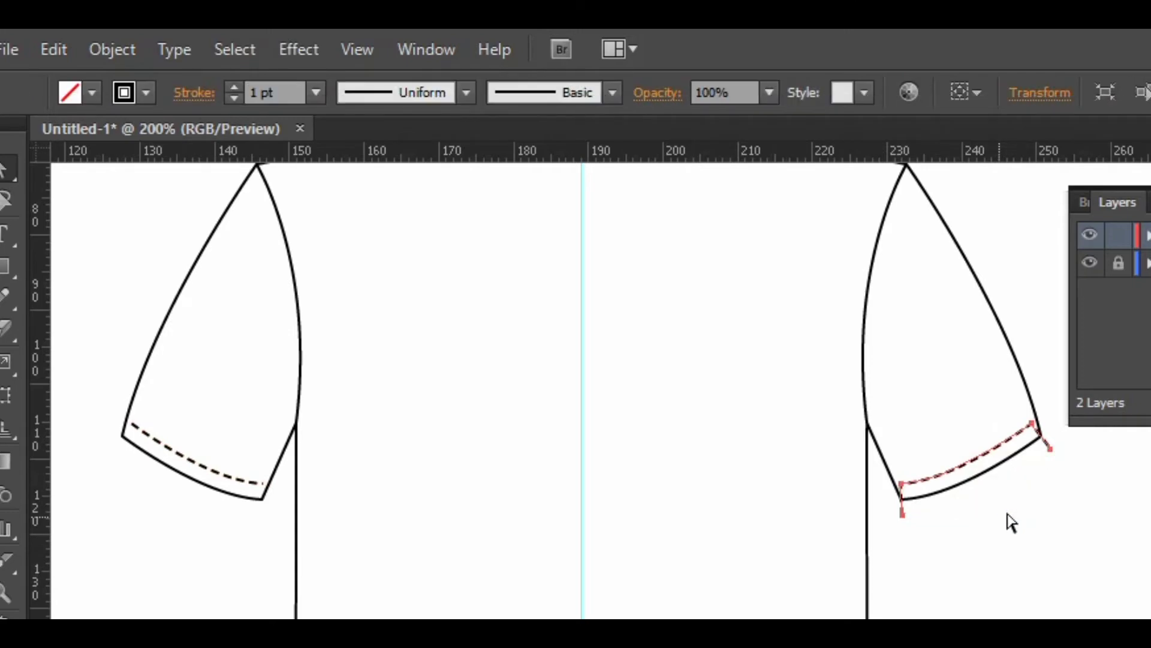
pyautogui.click(1049, 449)
pyautogui.press('Delete')
pyautogui.click(902, 512)
pyautogui.press('Delete')
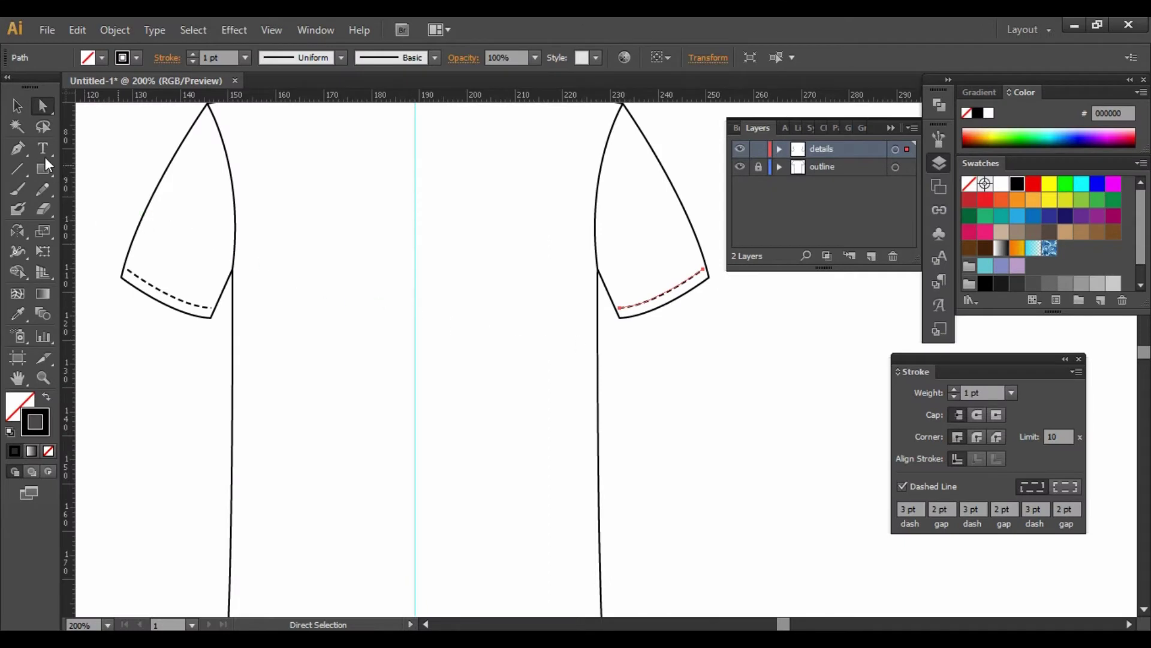
pyautogui.click(18, 108)
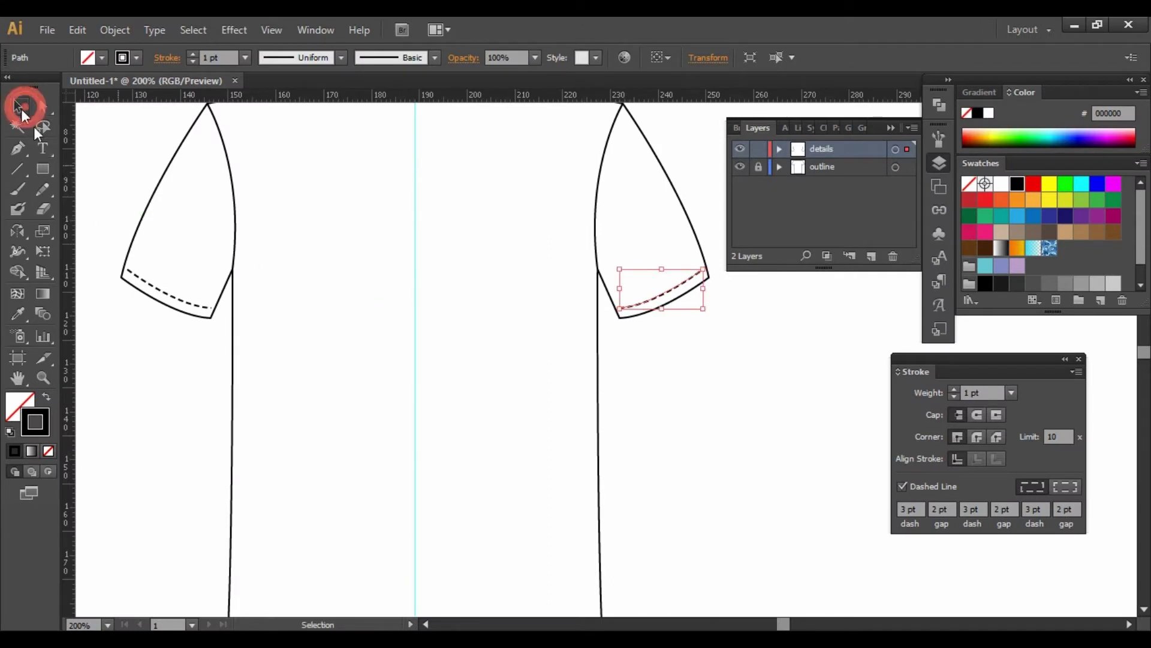
pyautogui.click(672, 418)
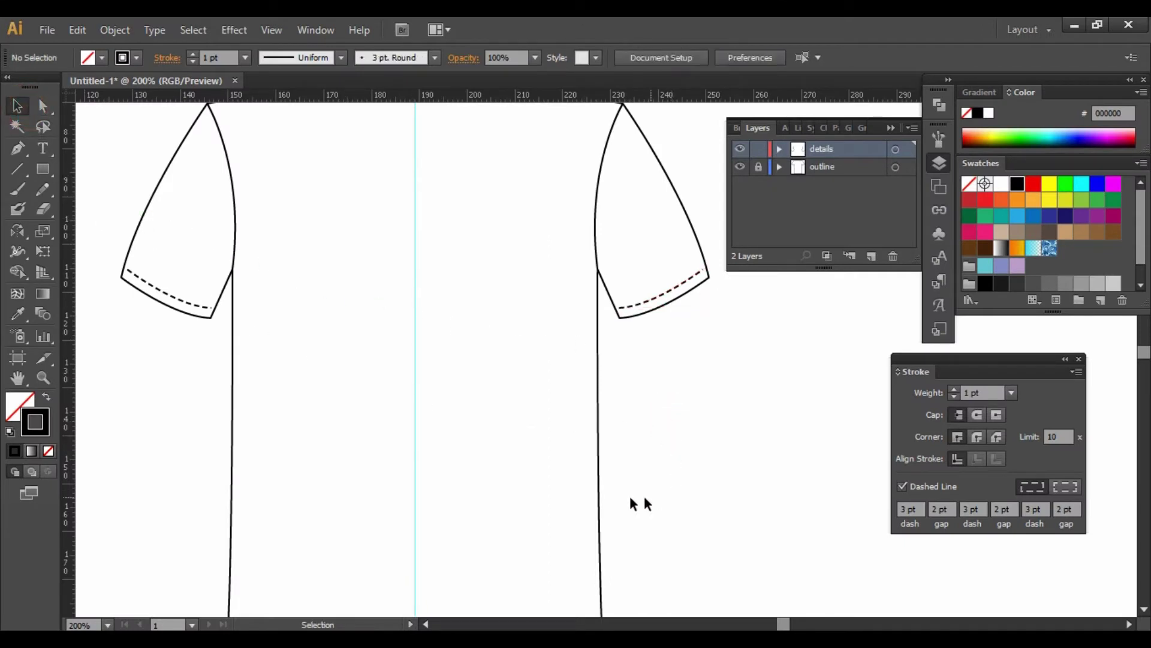
pyautogui.moveTo(545, 487); pyautogui.dragTo(553, 269)
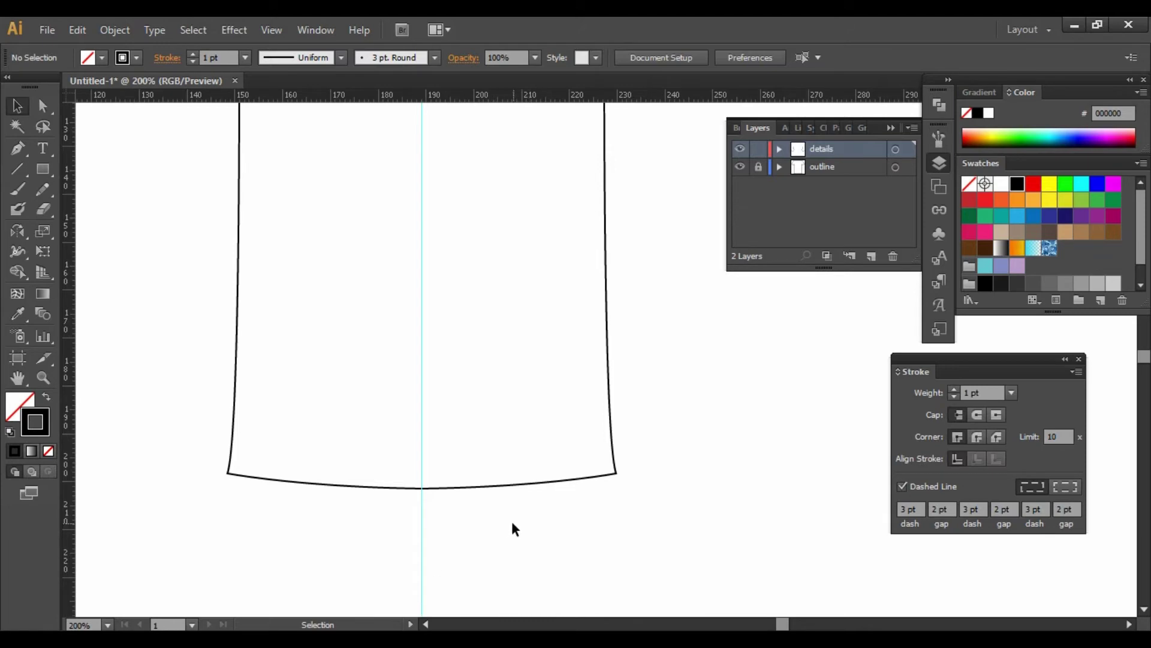
pyautogui.click(50, 113)
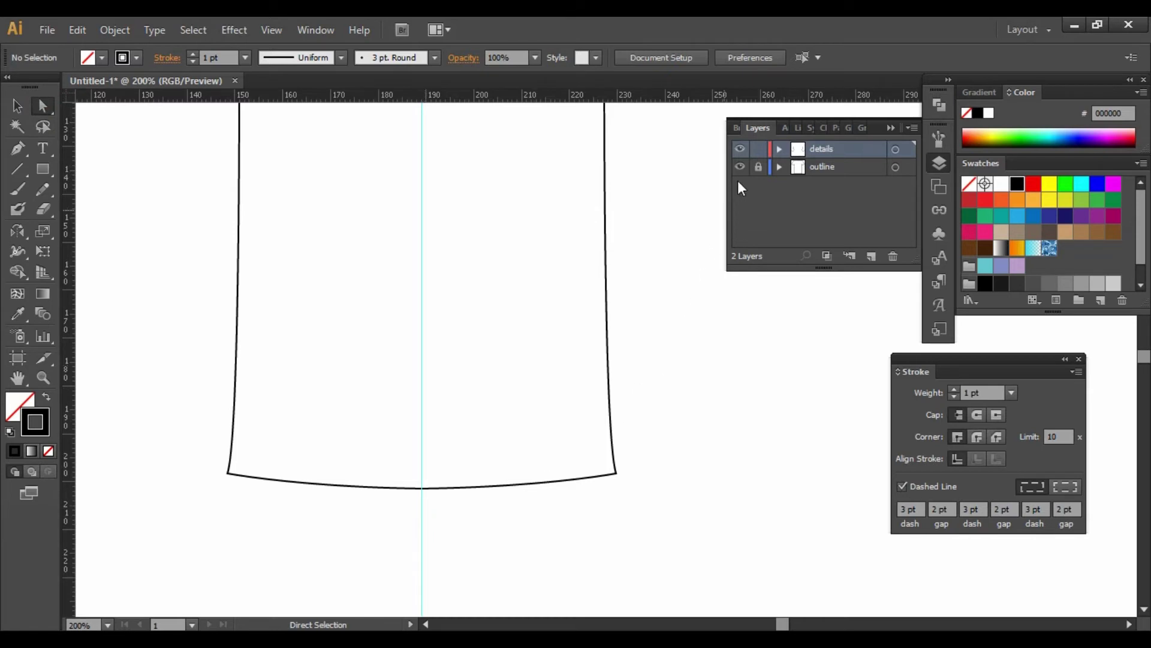
pyautogui.click(757, 168)
pyautogui.keyDown('shift'); pyautogui.click(358, 487); pyautogui.keyUp('shift')
pyautogui.click(488, 487)
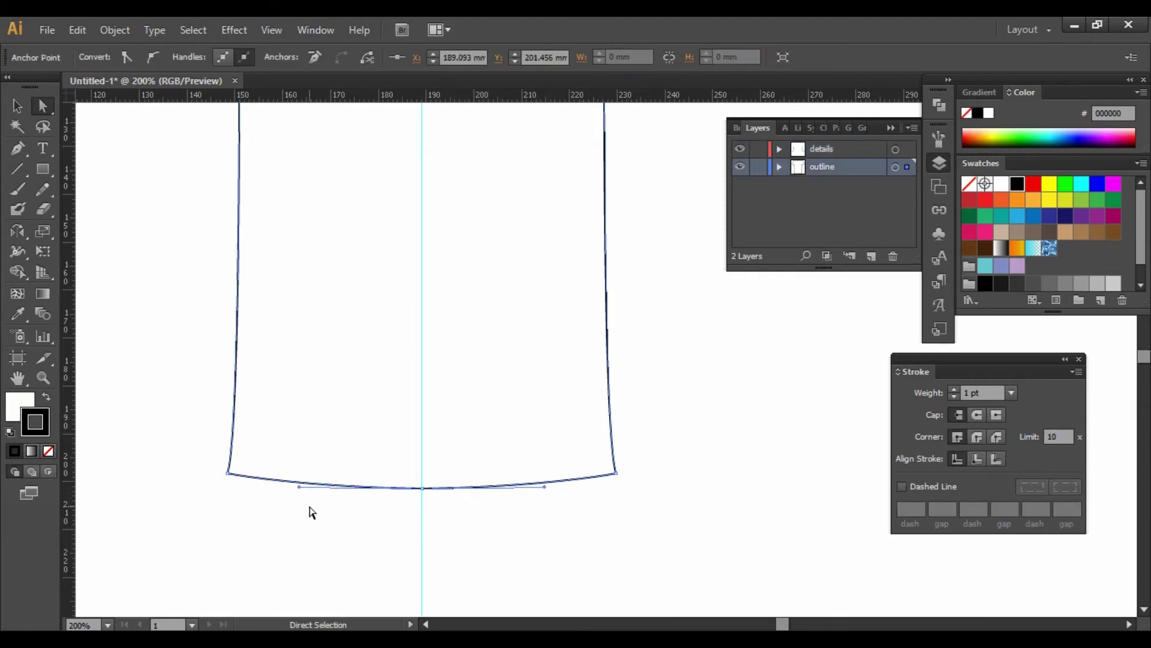
pyautogui.hotkey('ctrl', 'c')
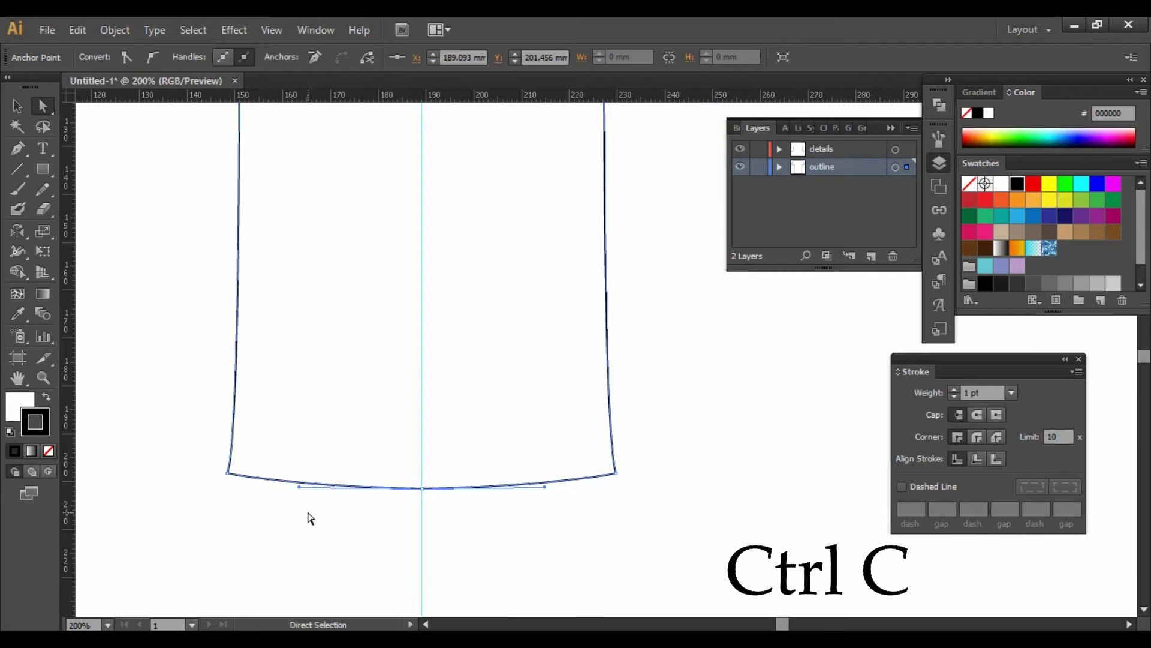
pyautogui.click(759, 167)
pyautogui.click(851, 148)
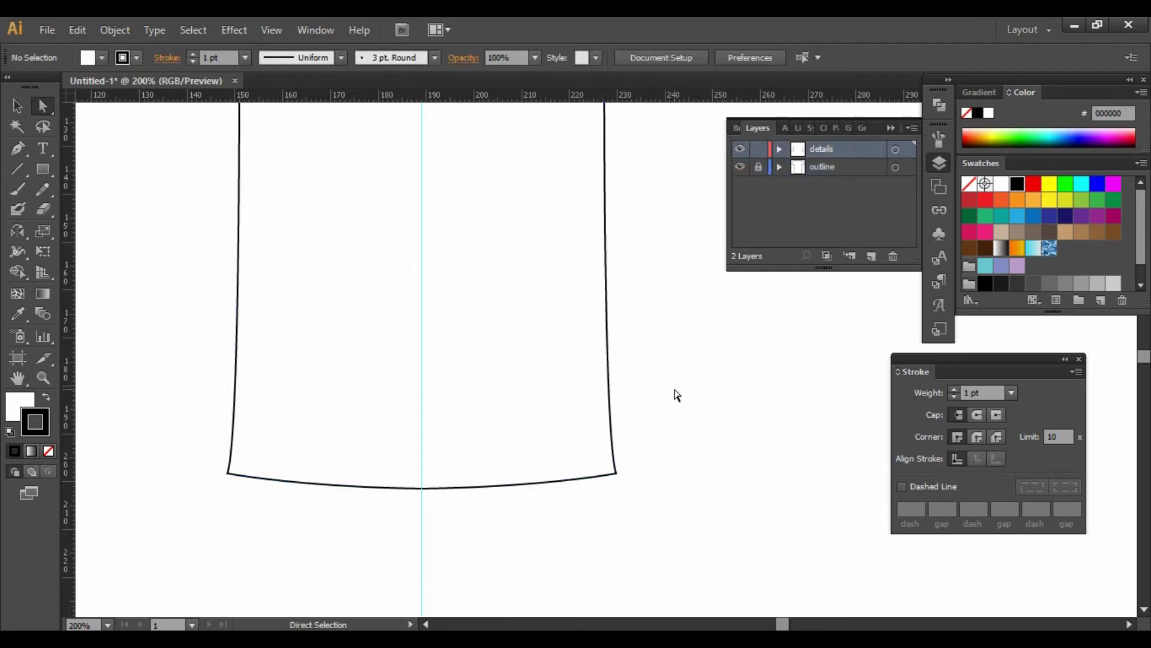
# - Paste the hem curve copy in front, nudge it up three steps, and select its middle anchor
pyautogui.hotkey('ctrl', 'f')
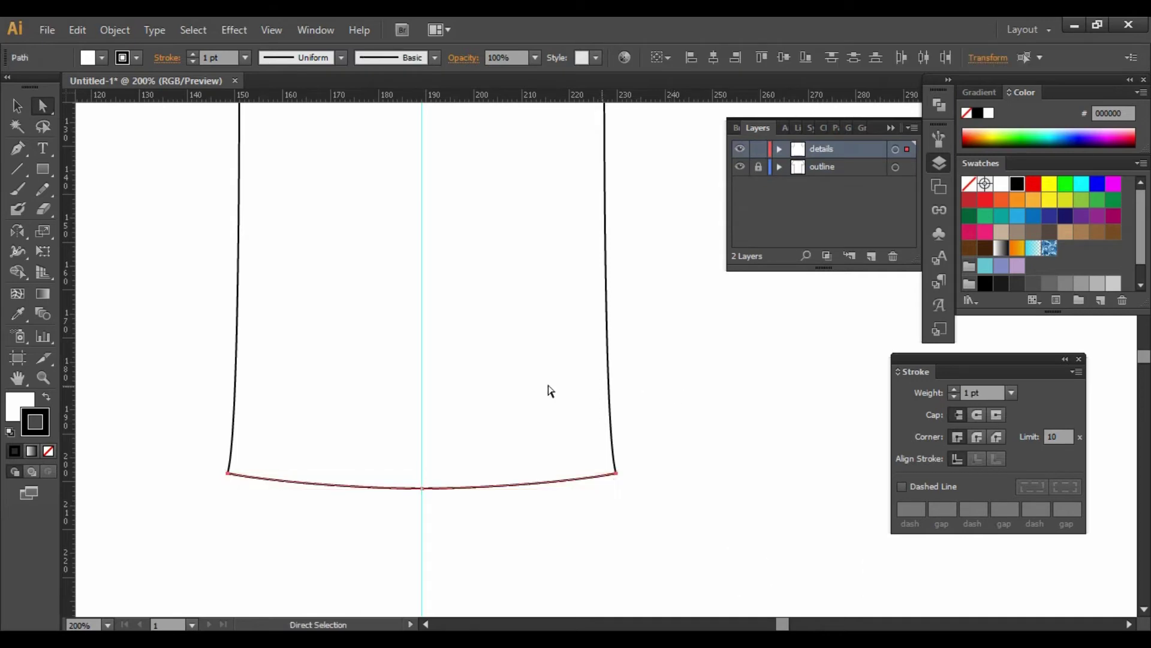
pyautogui.click(19, 106)
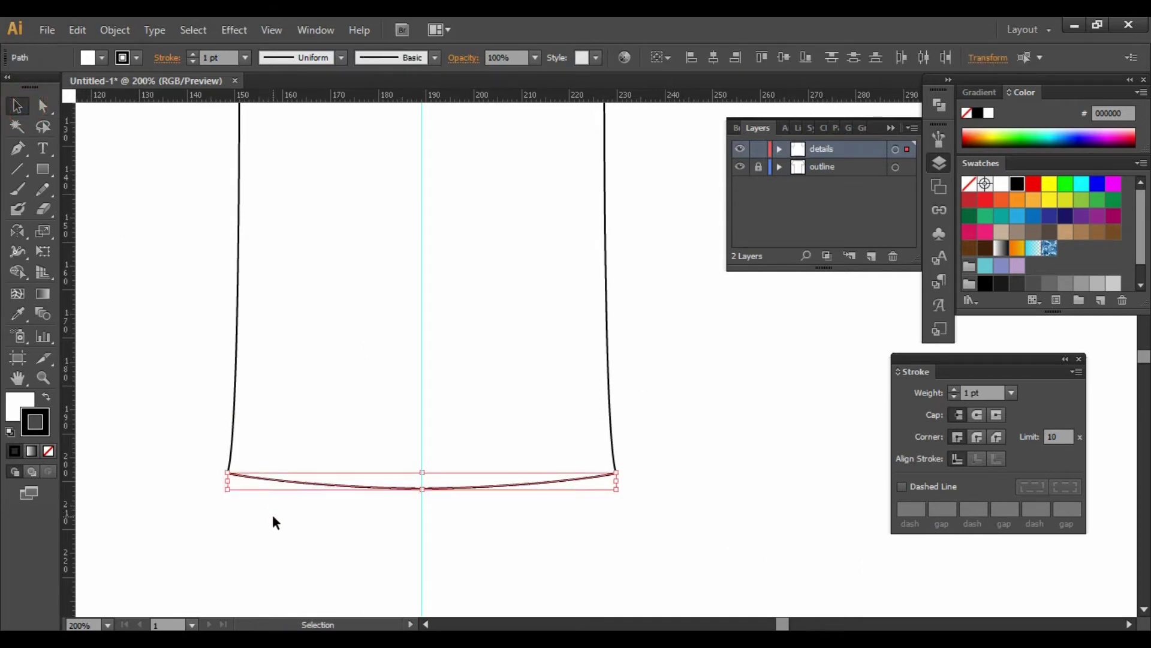
pyautogui.press('Up')
pyautogui.press('Up')
pyautogui.press('Up')
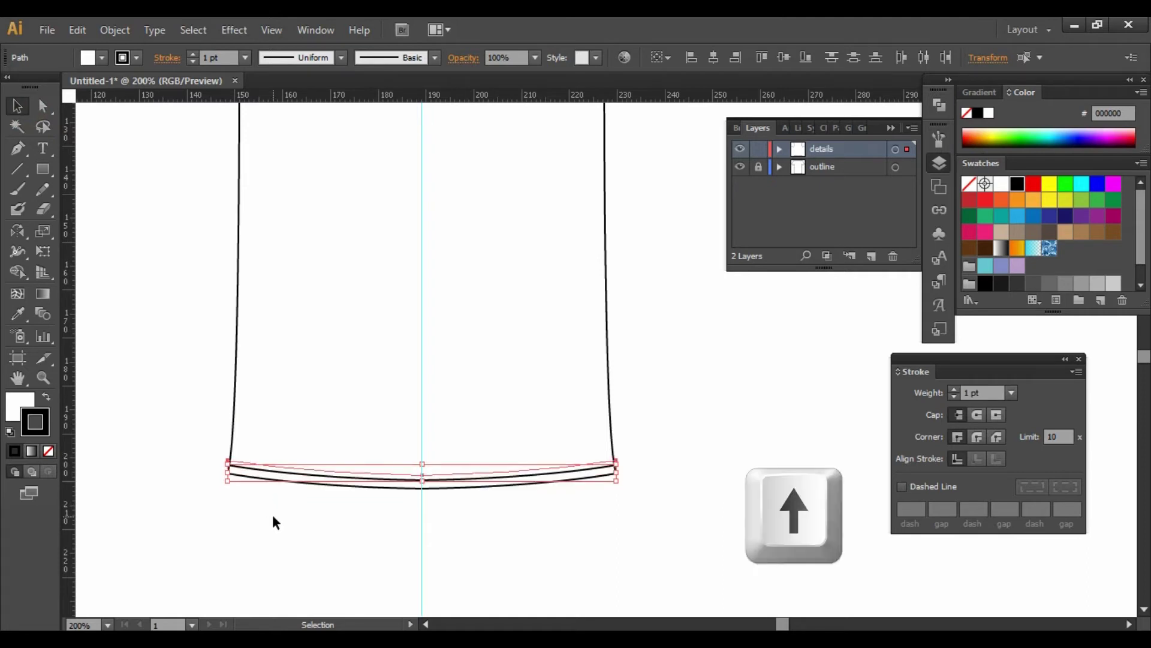
pyautogui.press('Up')
pyautogui.press('Up')
pyautogui.press('Up')
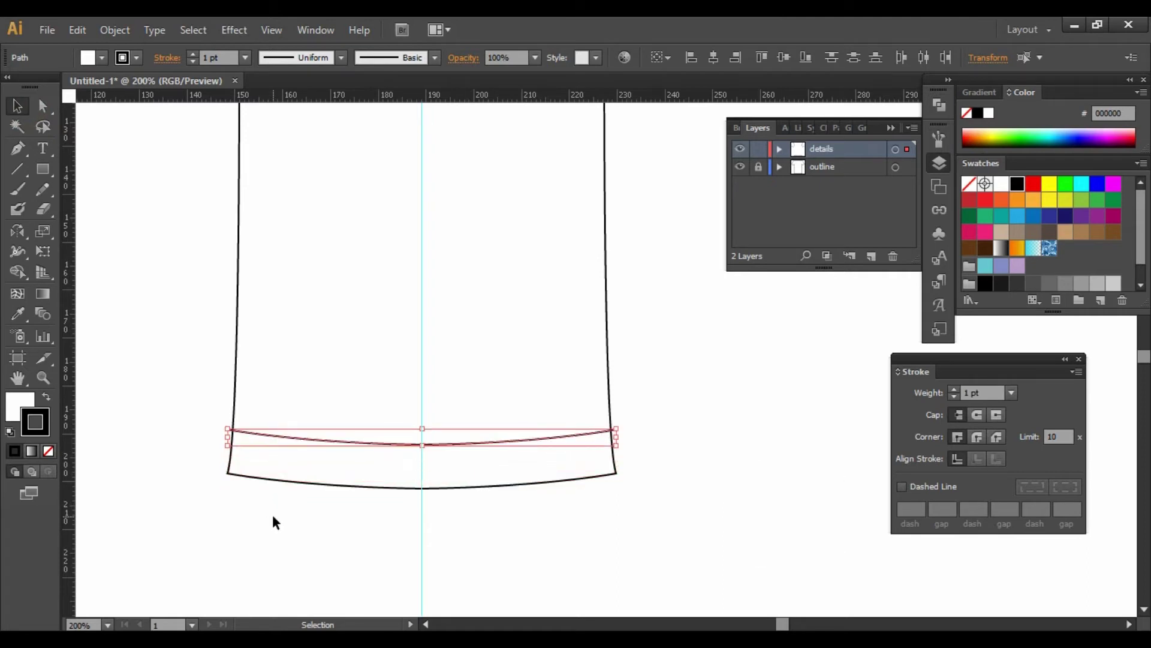
pyautogui.press('Up')
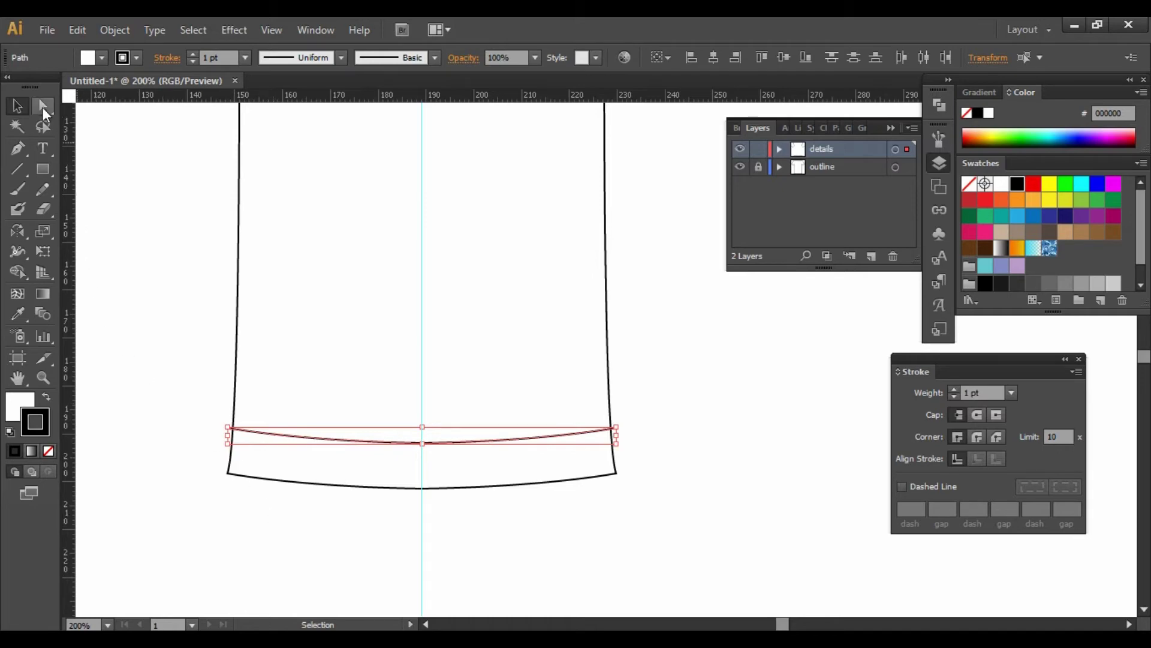
pyautogui.click(43, 106)
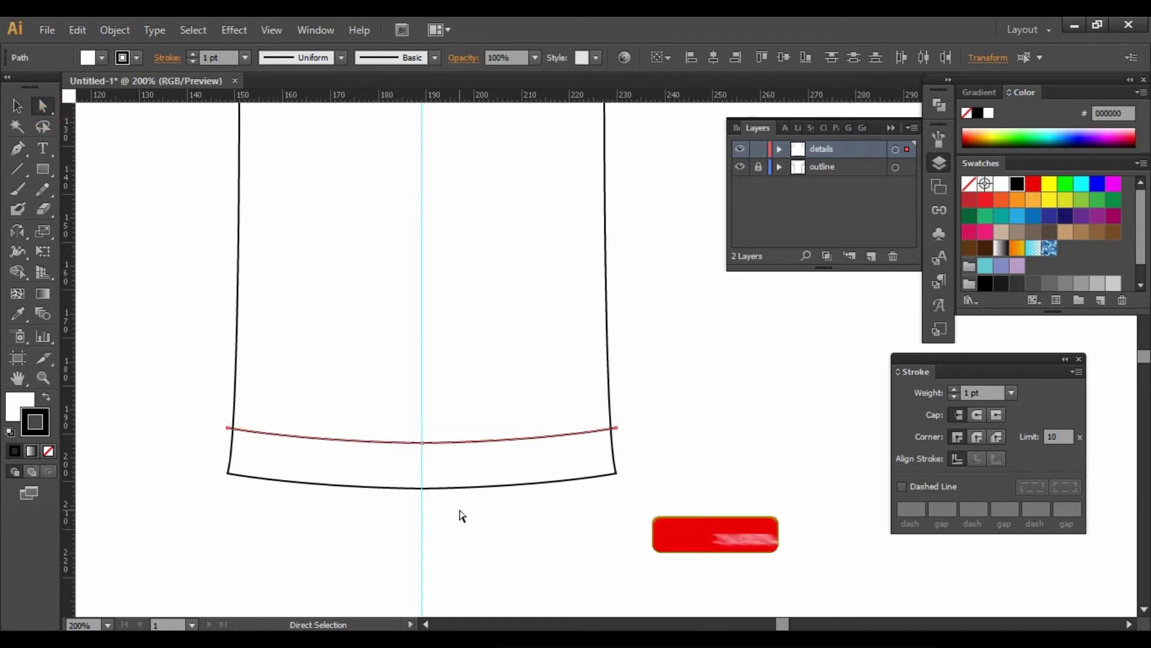
pyautogui.moveTo(441, 466); pyautogui.dragTo(402, 423)
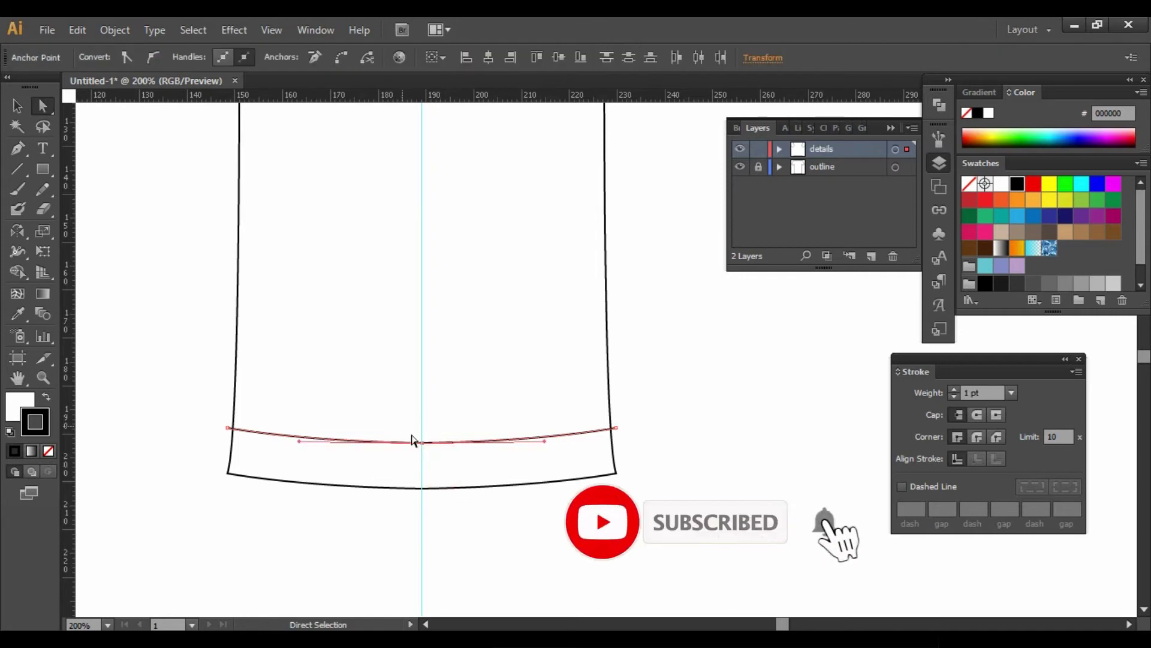
# - Give the hem curve copy no fill and a 12 pt stroke
pyautogui.rightClick(421, 443)
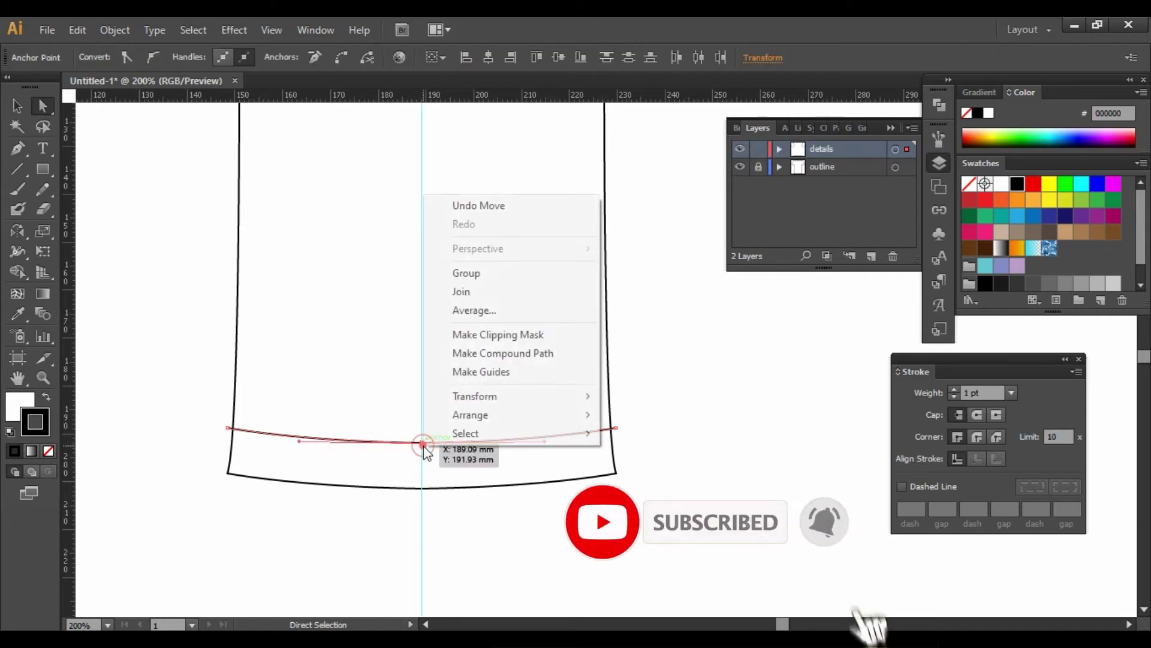
pyautogui.click(474, 294)
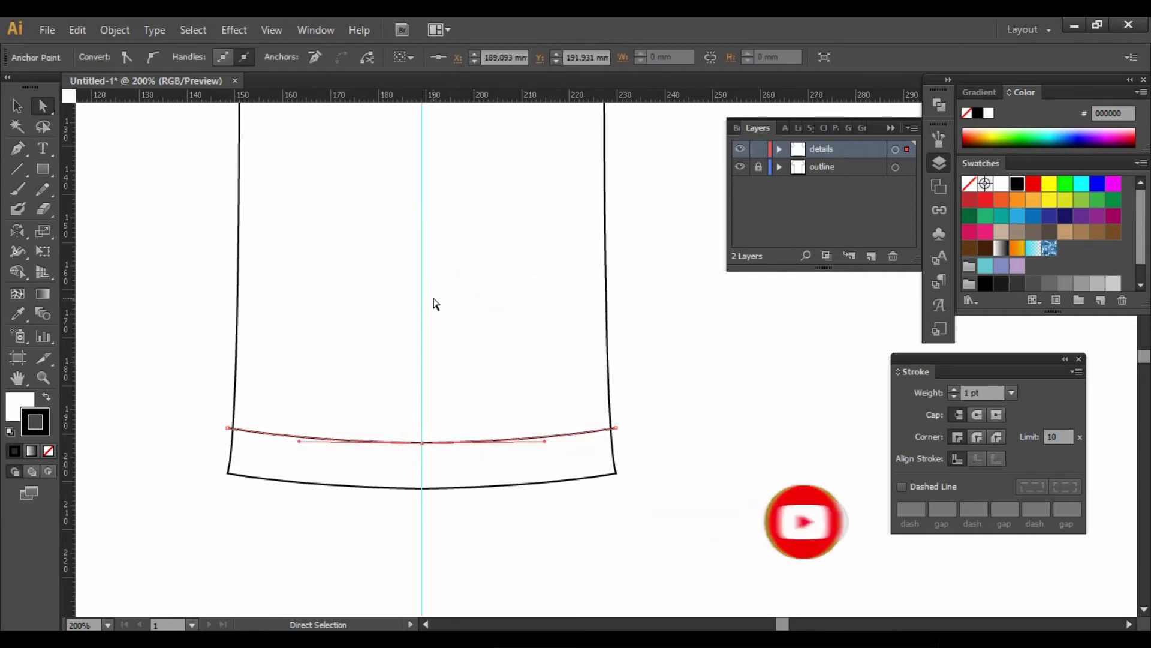
pyautogui.click(15, 110)
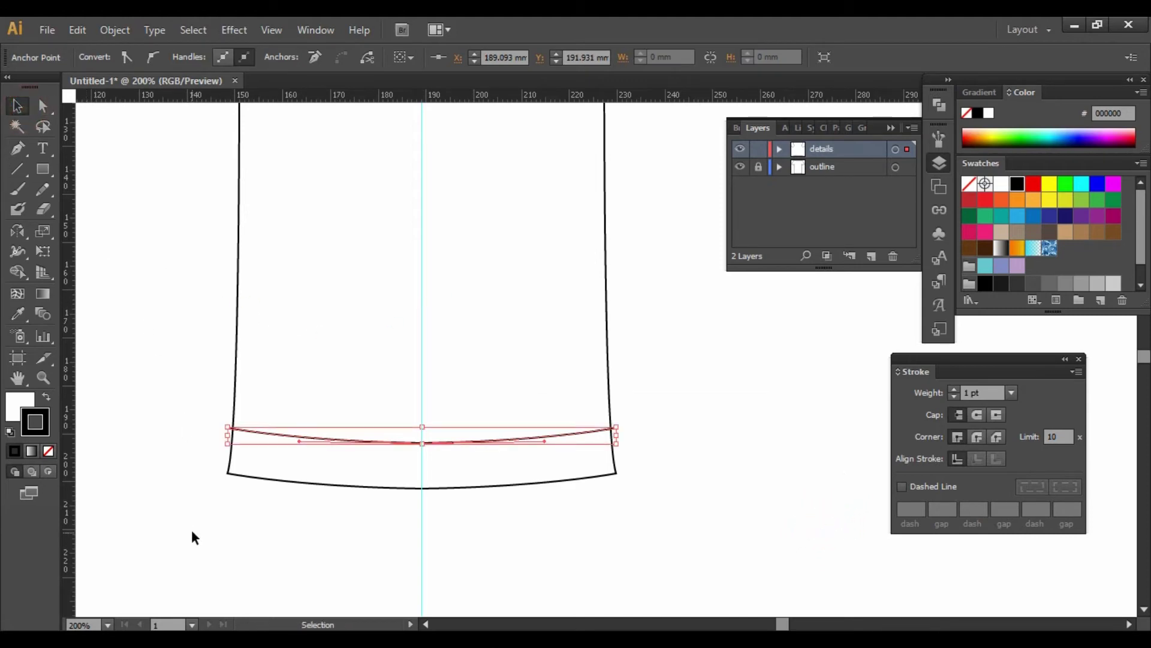
pyautogui.click(20, 400)
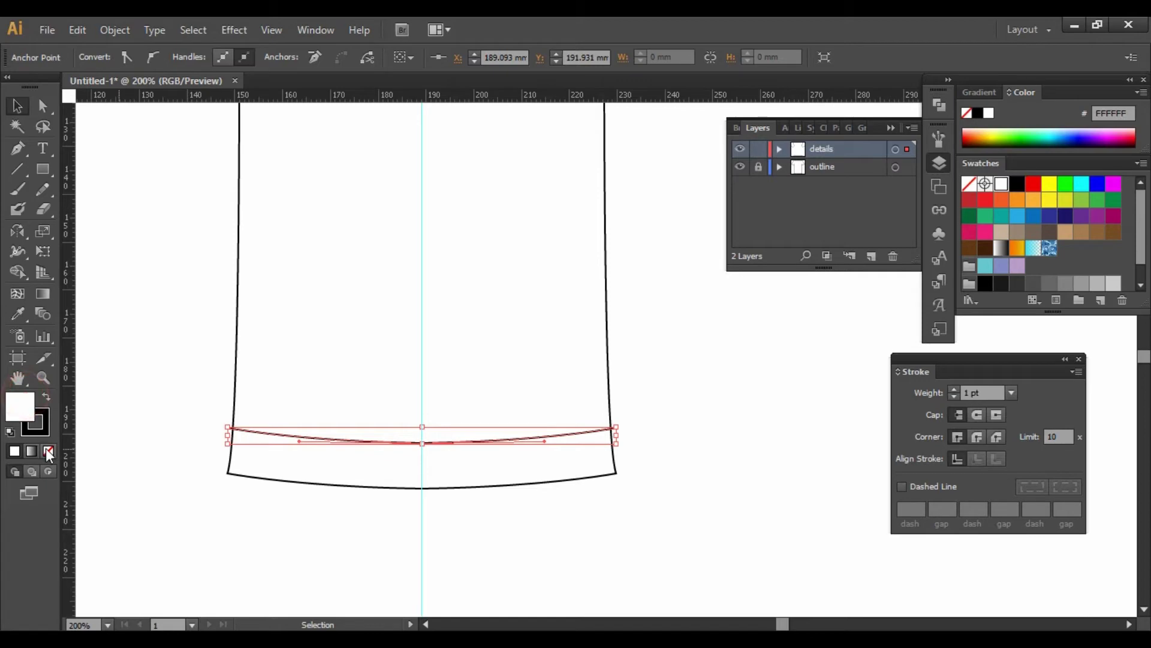
pyautogui.click(48, 450)
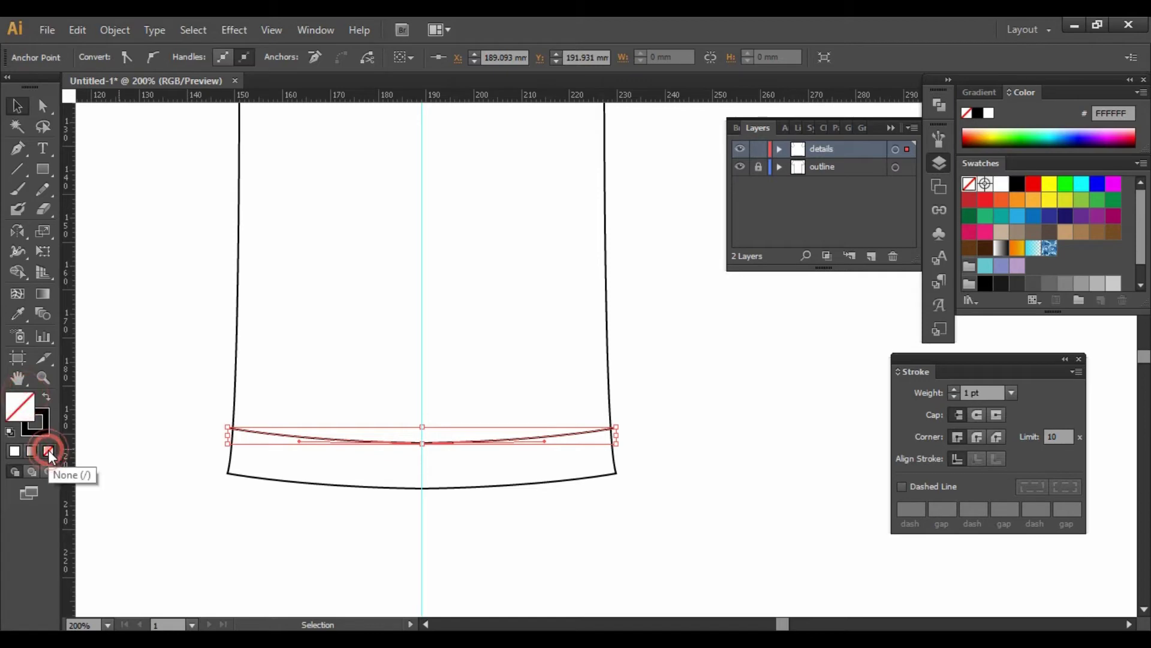
pyautogui.click(1011, 393)
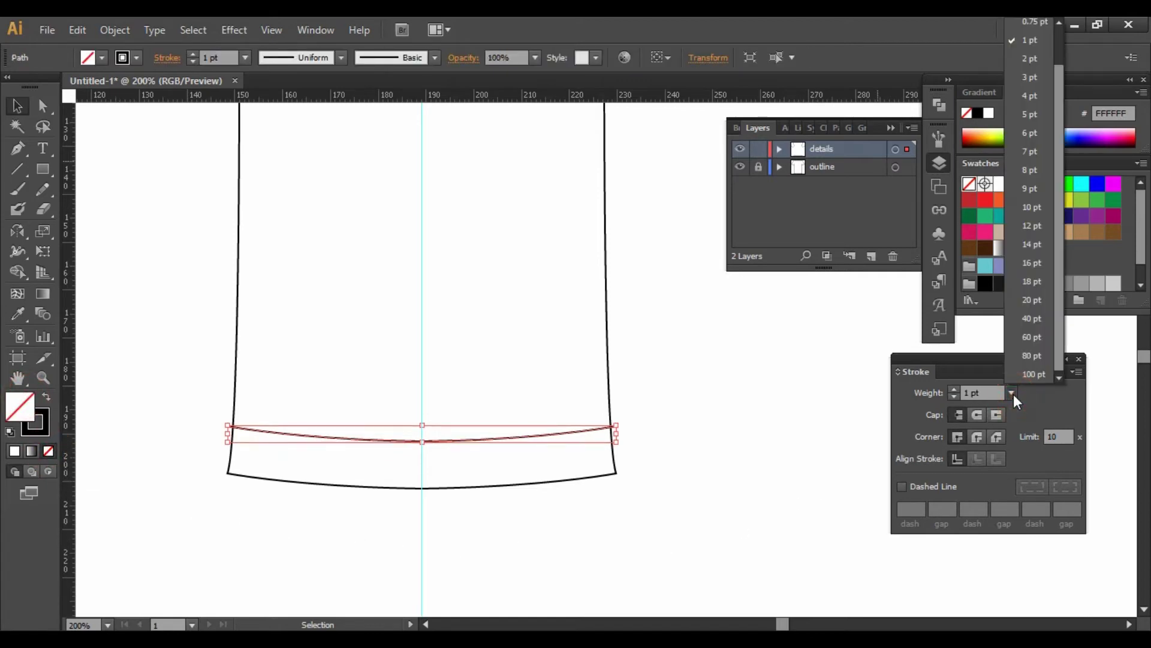
pyautogui.click(1028, 227)
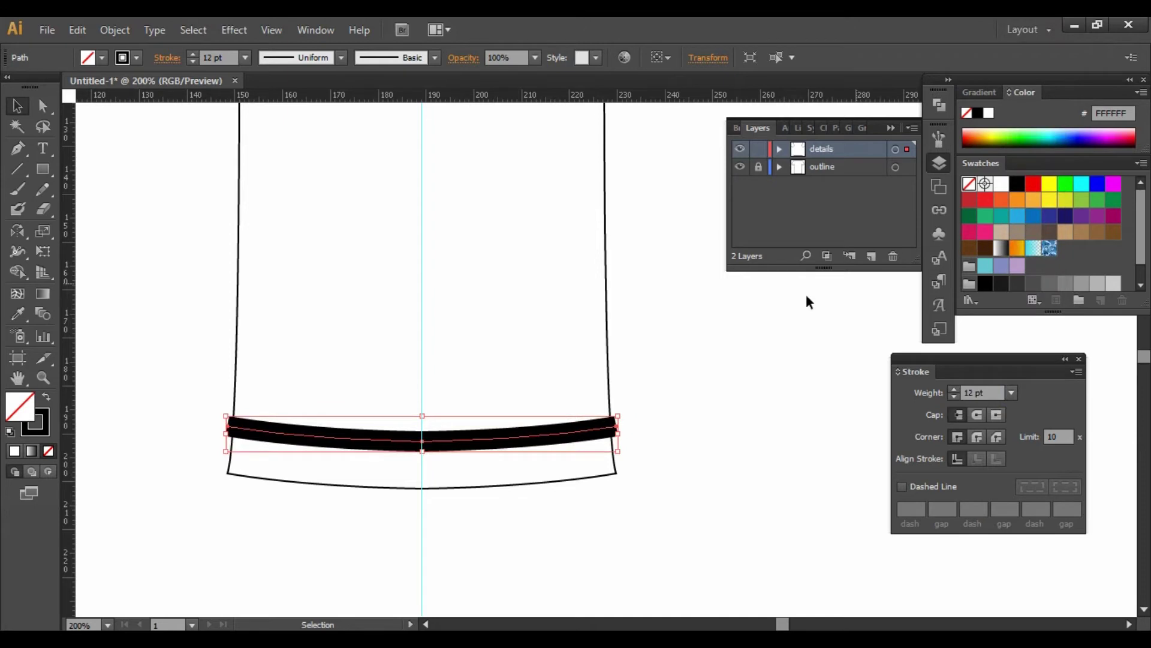
# - Outline the 12 pt stroke into a band, swap fill and stroke, and make its edges dashed
pyautogui.click(113, 33)
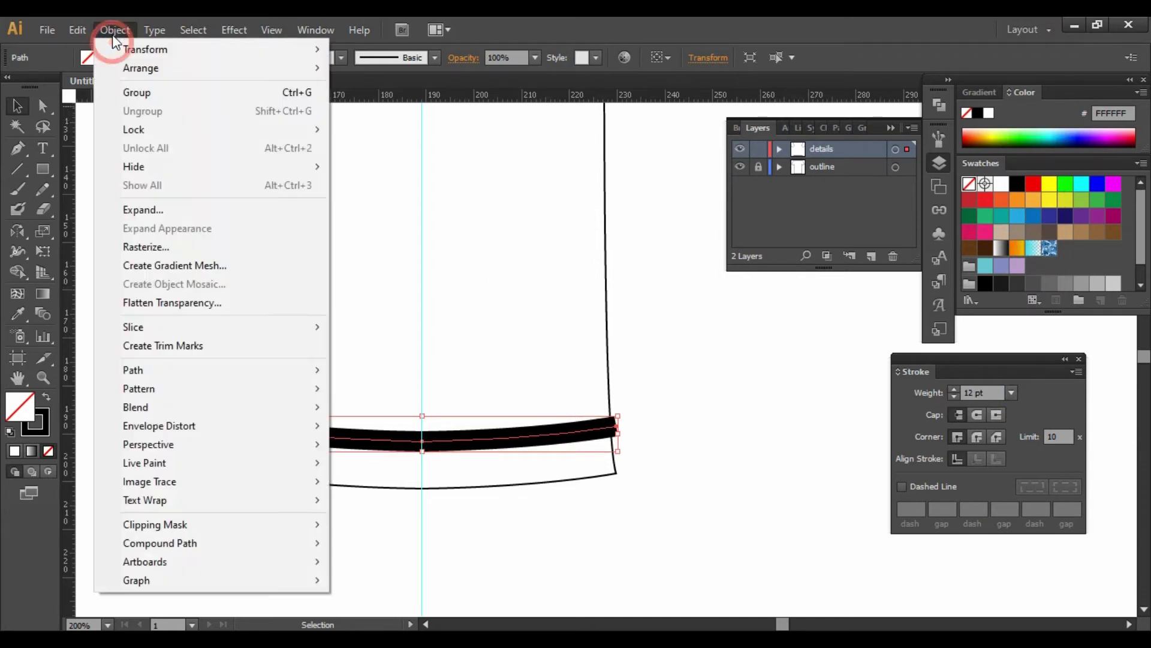
pyautogui.moveTo(216, 369)
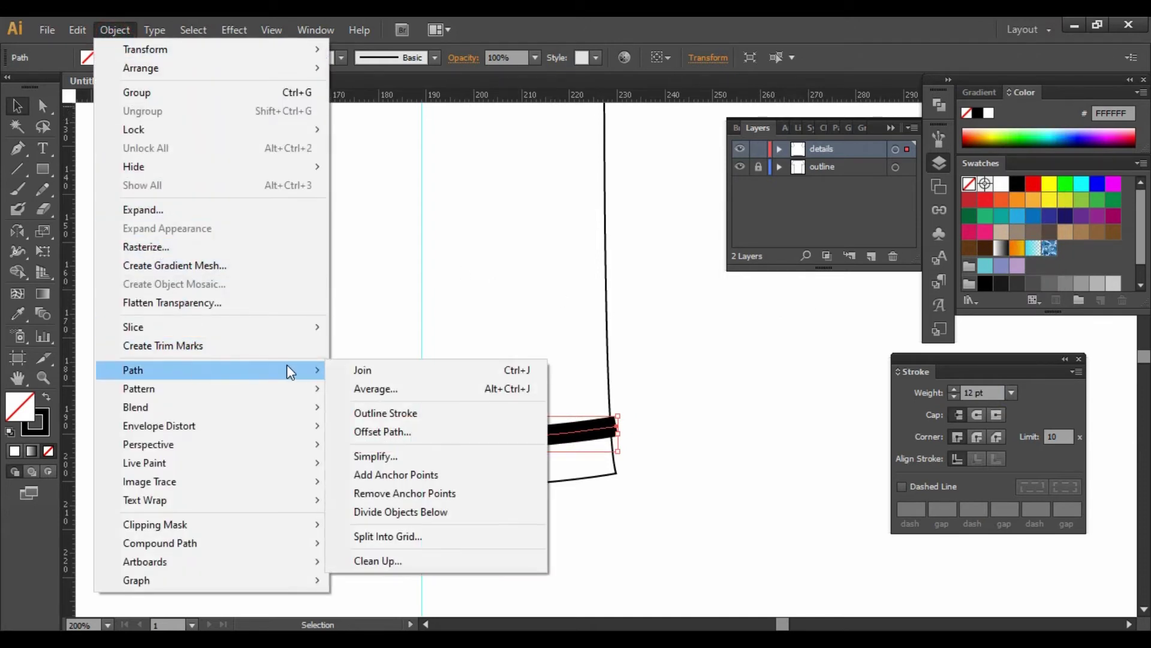
pyautogui.click(358, 414)
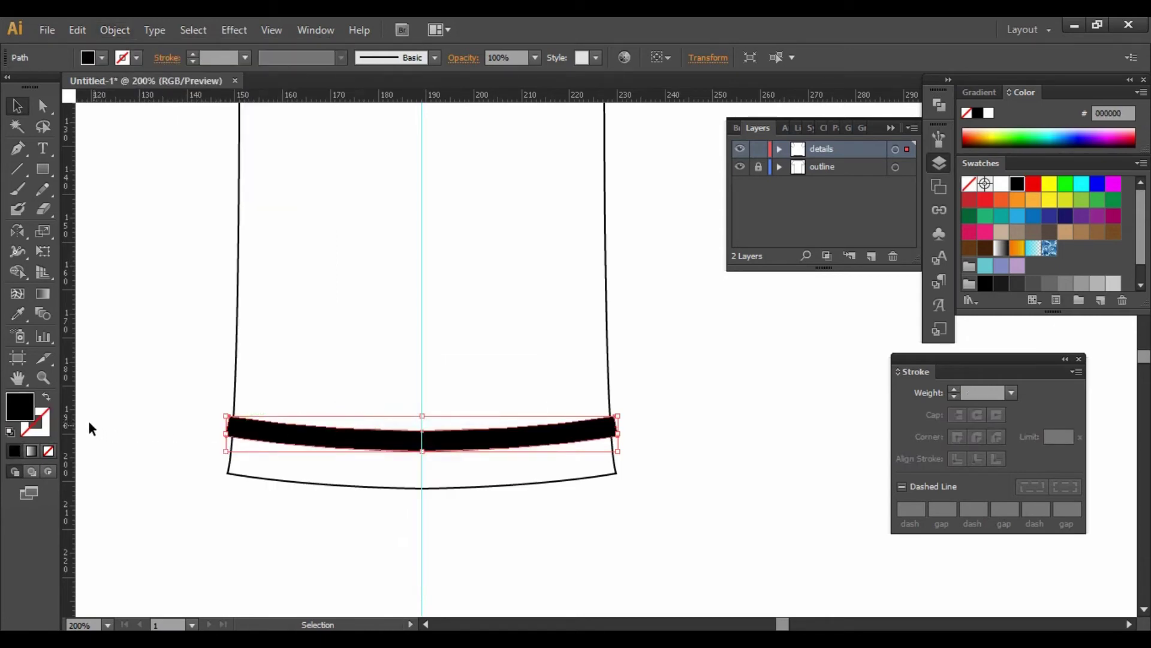
pyautogui.click(48, 399)
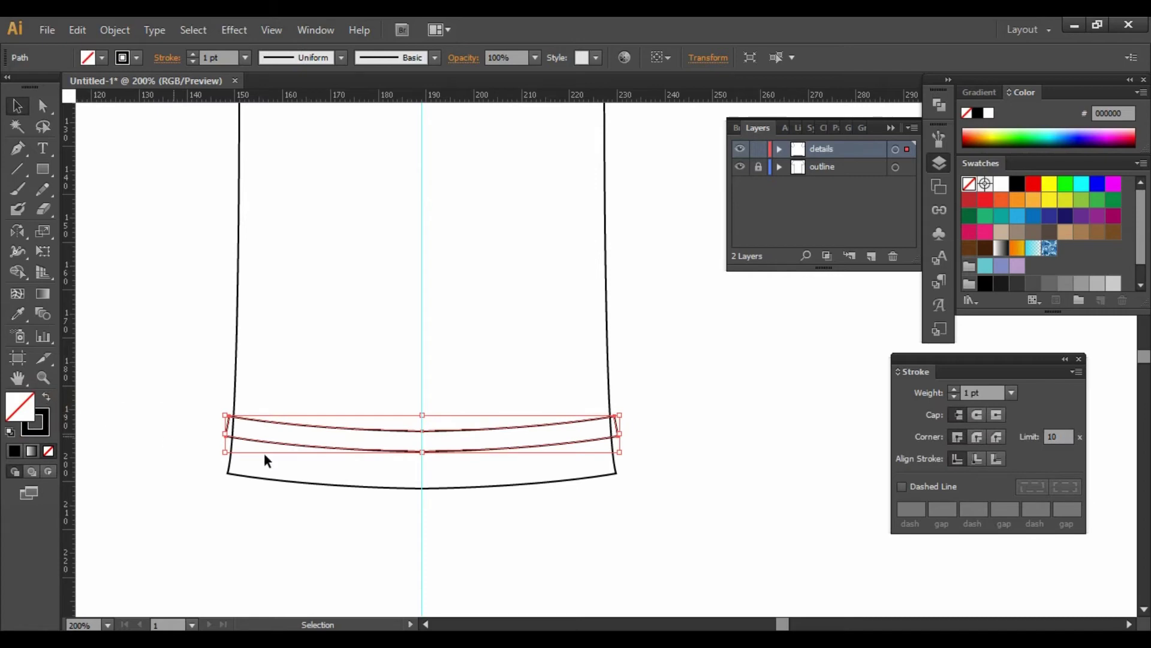
pyautogui.click(901, 487)
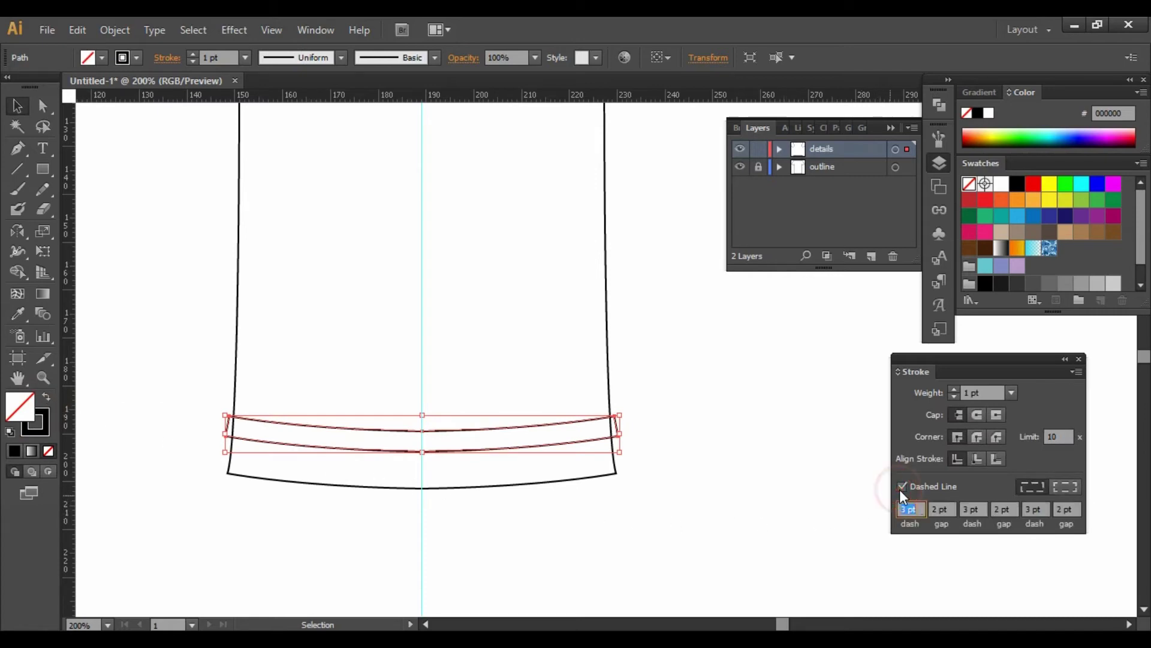
pyautogui.click(731, 493)
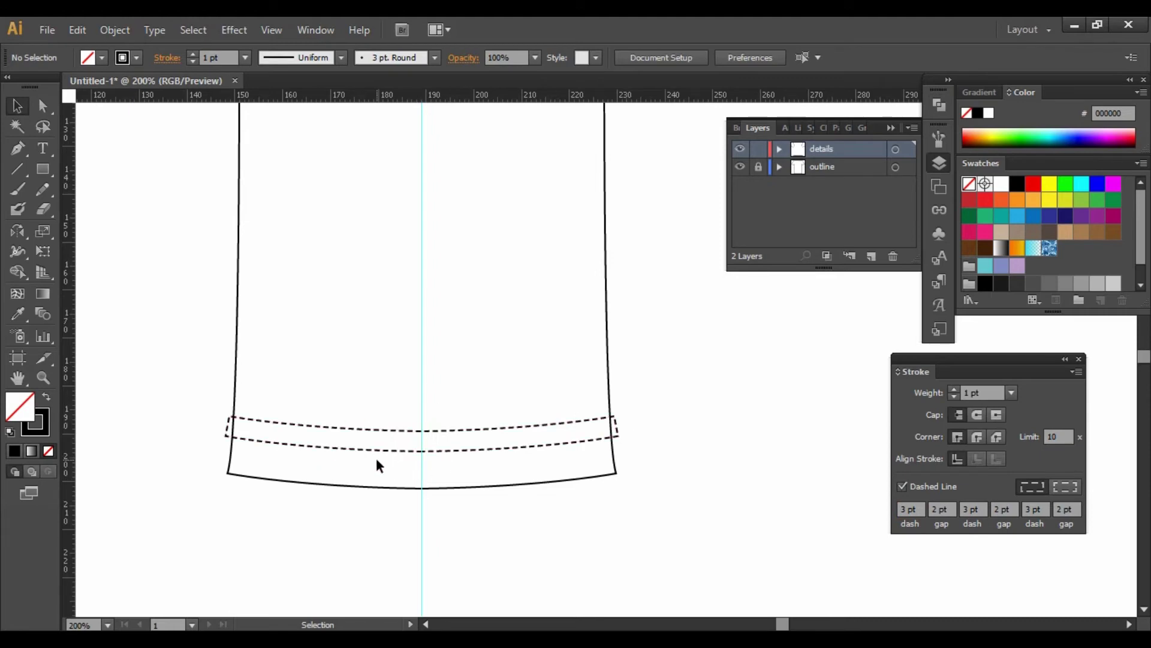
# - Unlock the outline layer and Shape Builder-delete the dashed band's overhanging ends on both sides
pyautogui.click(757, 168)
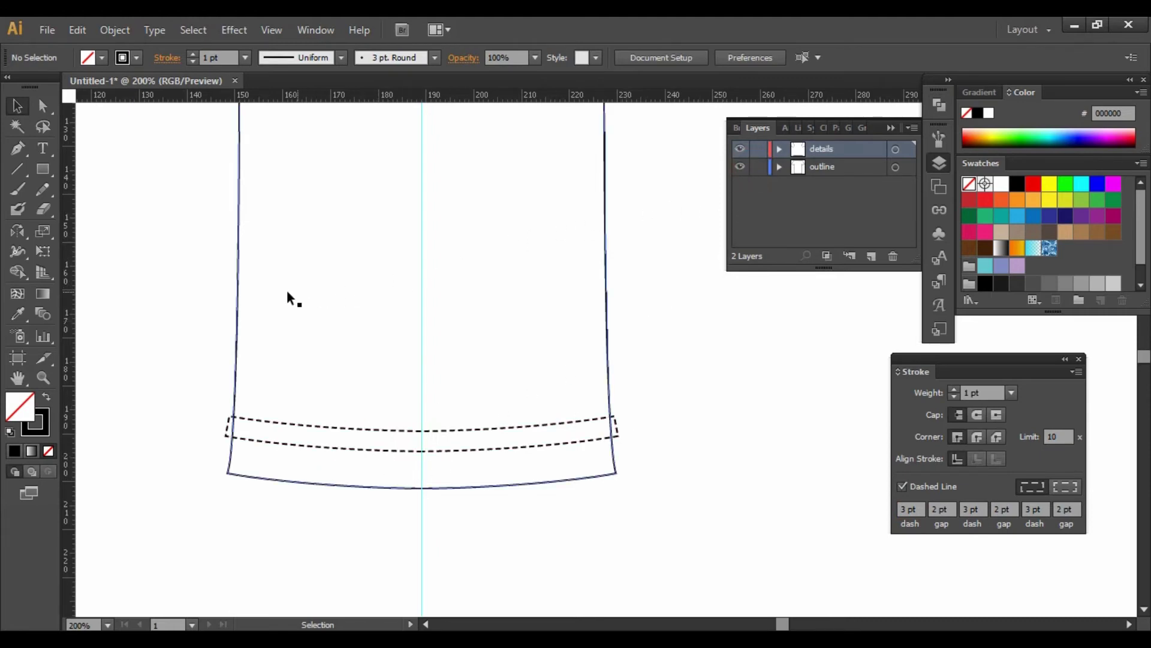
pyautogui.moveTo(180, 281); pyautogui.dragTo(594, 493)
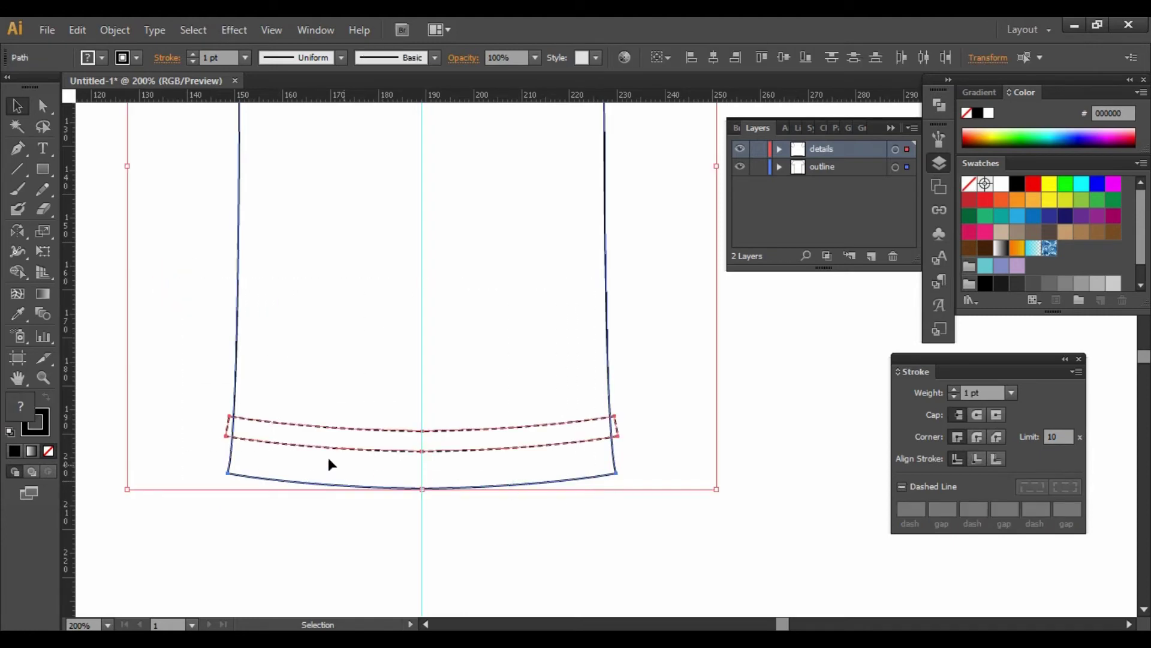
pyautogui.click(20, 275)
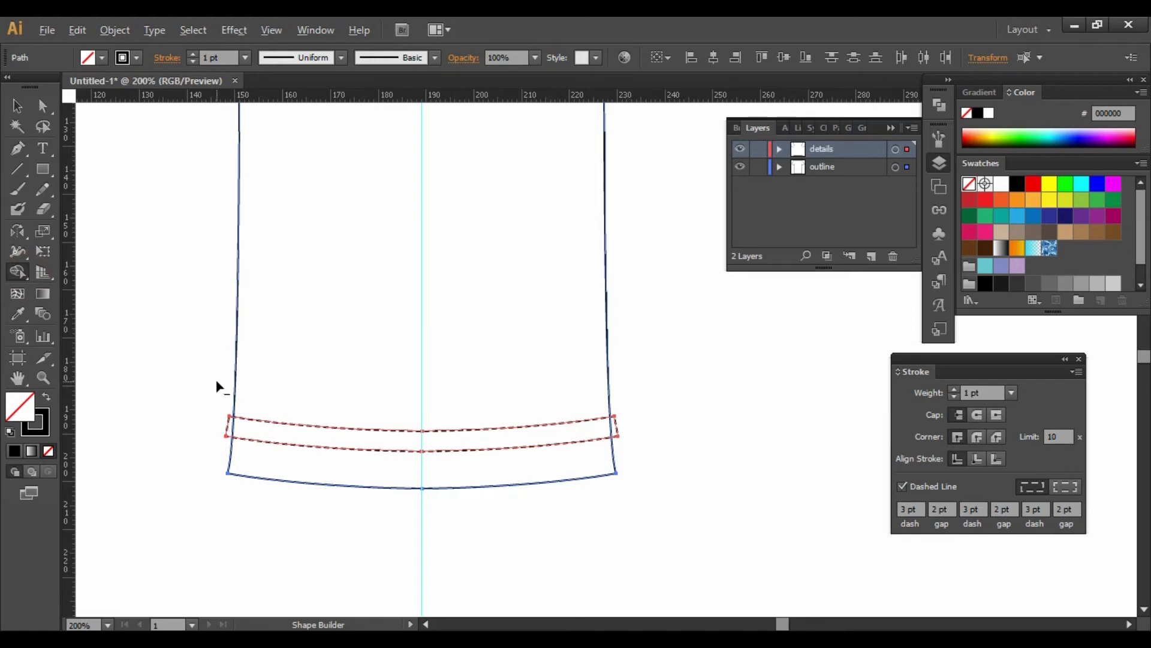
pyautogui.moveTo(219, 381); pyautogui.dragTo(229, 441)
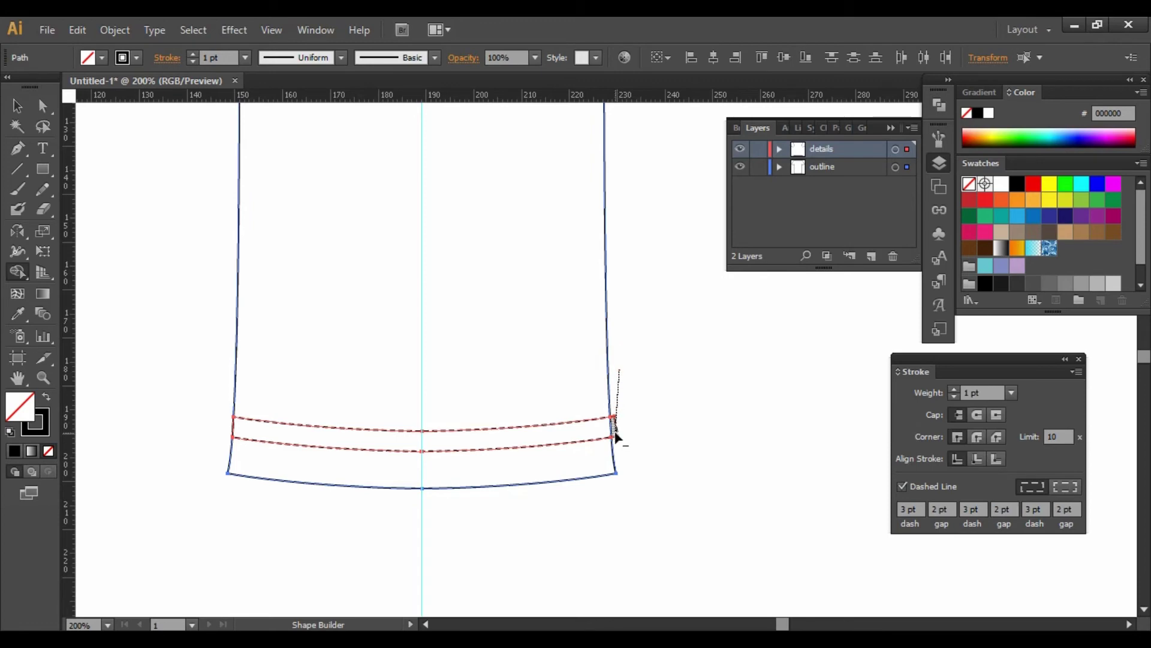
pyautogui.moveTo(618, 378); pyautogui.dragTo(616, 446)
pyautogui.click(21, 106)
pyautogui.click(109, 297)
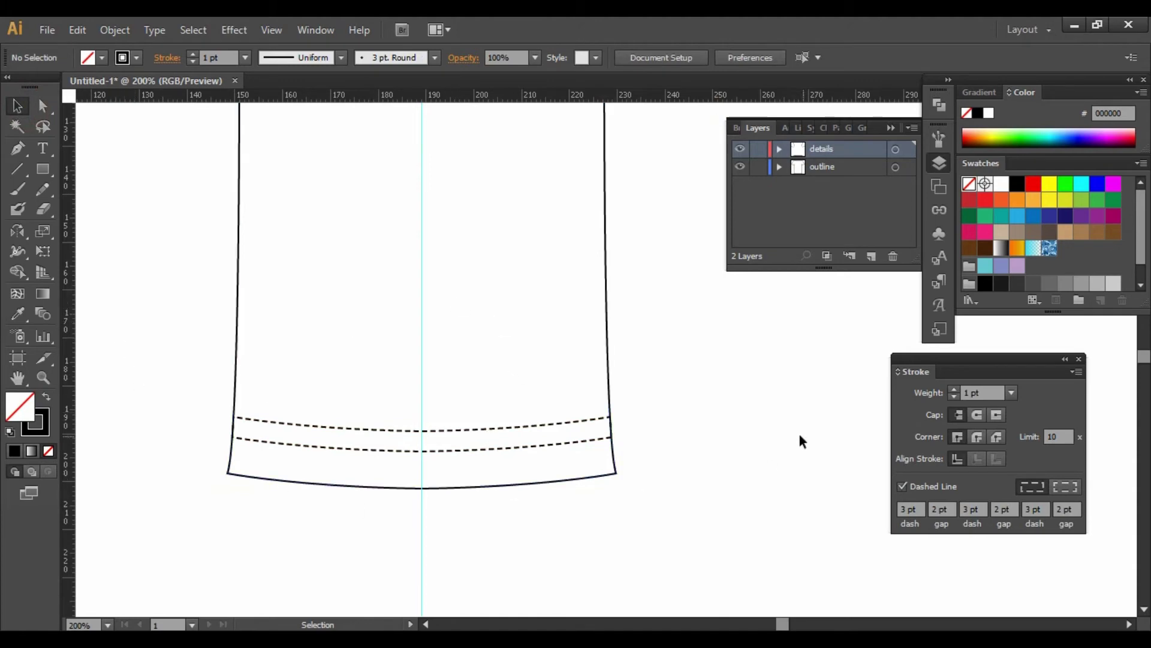
pyautogui.press('a')
pyautogui.hotkey('ctrl', '-')
pyautogui.hotkey('ctrl', '-')
# - Lock the outline and details layers, then add a new layer named 'collar'
pyautogui.moveTo(563, 337); pyautogui.dragTo(551, 387)
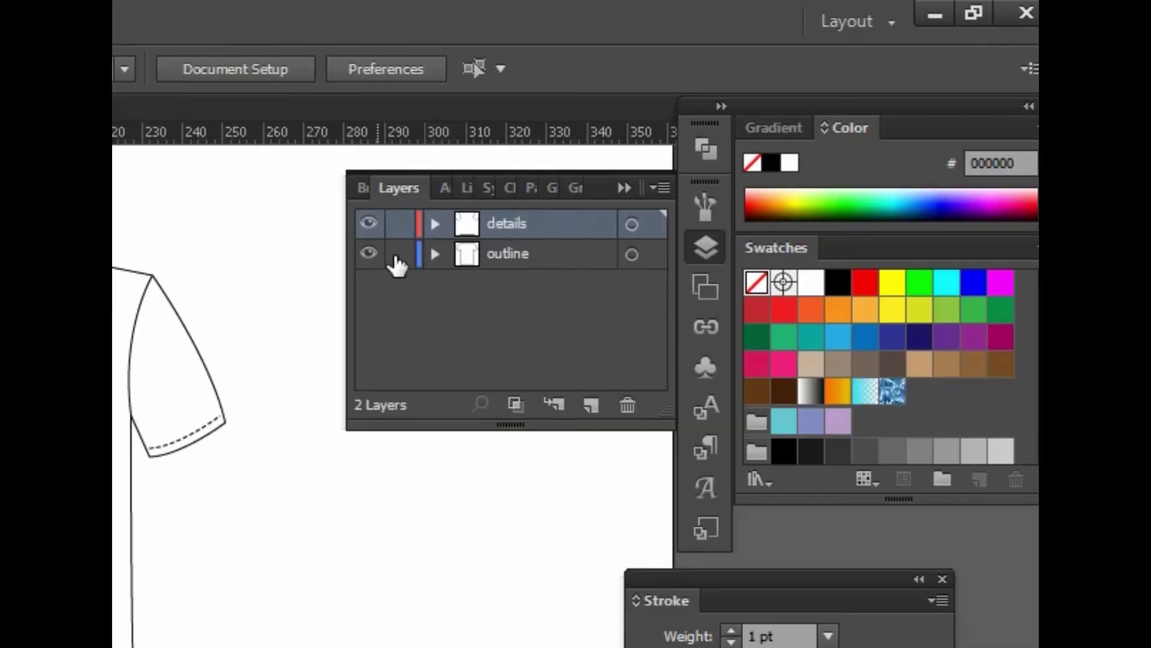
pyautogui.click(757, 167)
pyautogui.click(757, 149)
pyautogui.click(585, 404)
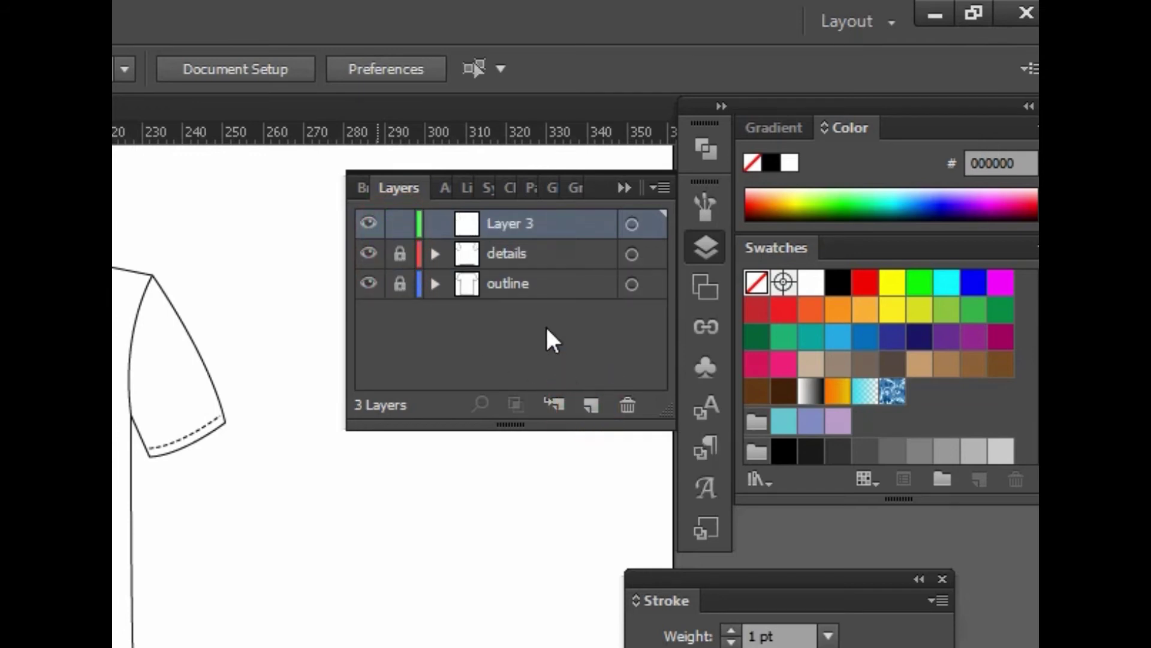
pyautogui.doubleClick(517, 221)
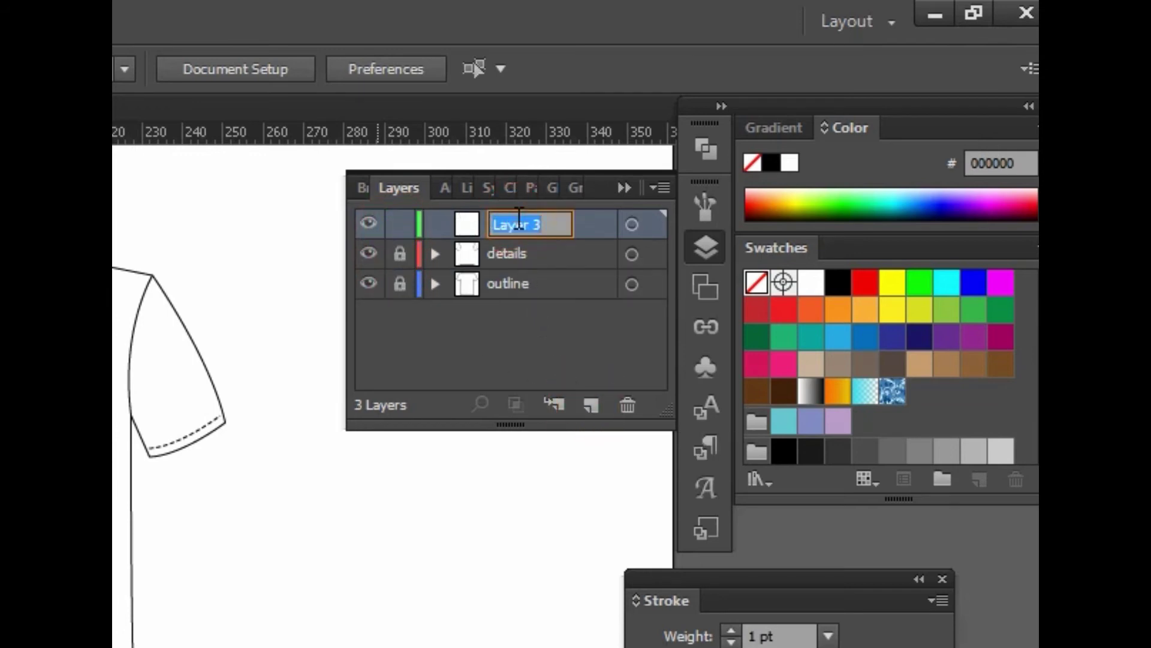
pyautogui.press('BackSpace')
pyautogui.write('co')
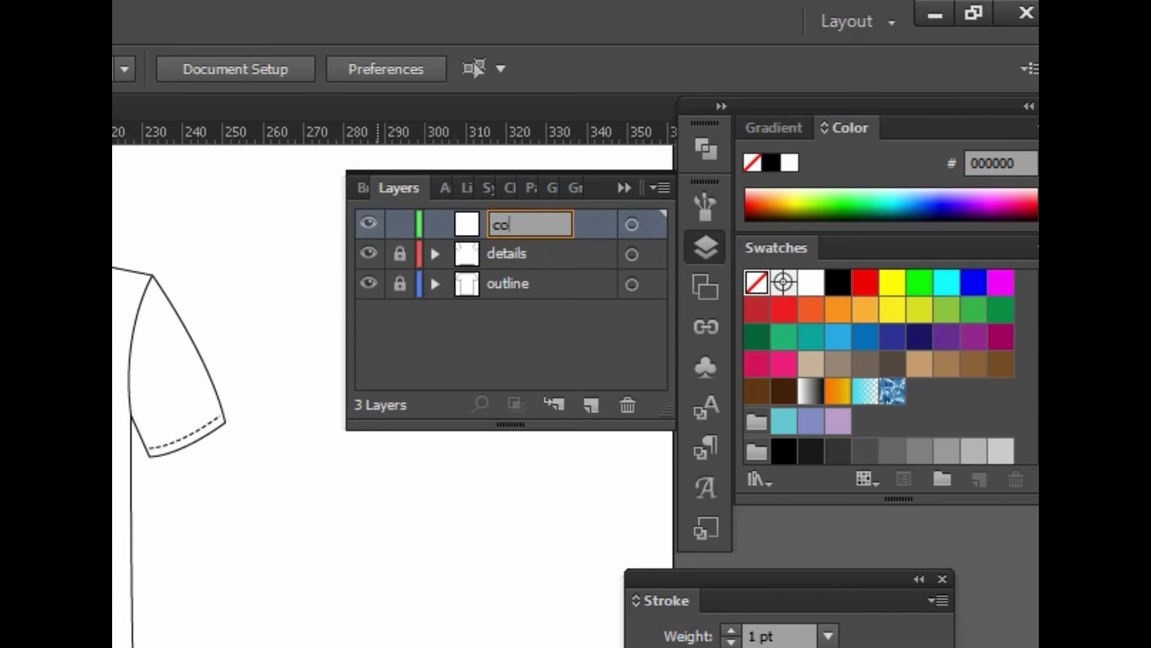
pyautogui.write('llar')
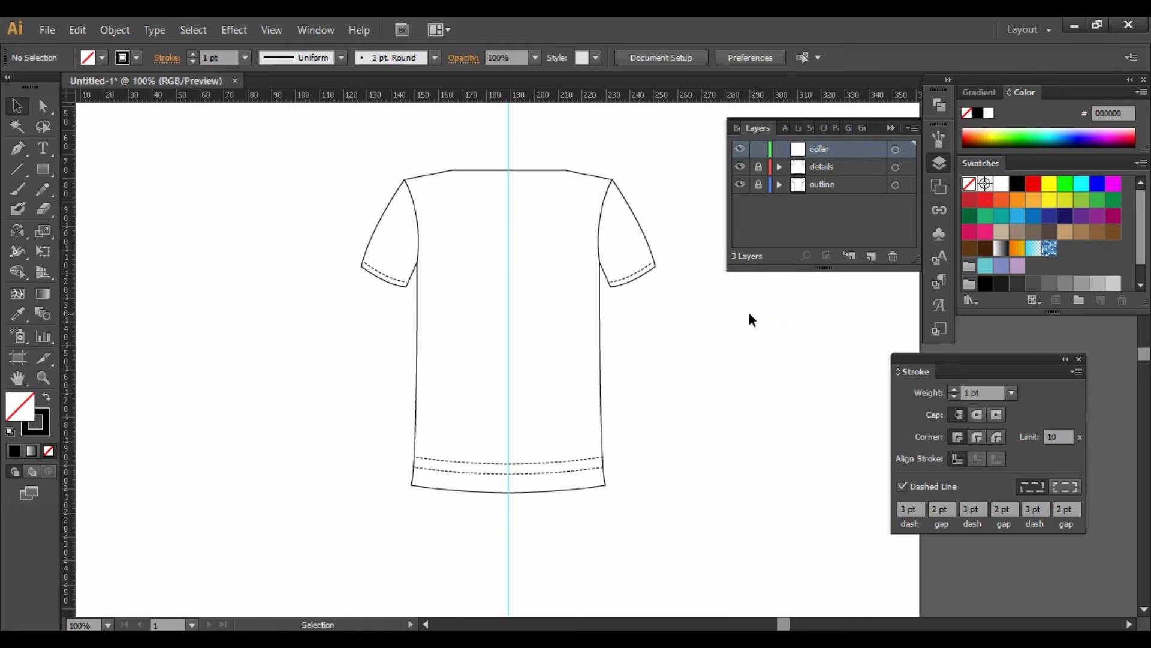
# - Draw a gently curved back-neck line across the top of the T-shirt with the Pen tool
pyautogui.hotkey('ctrl', '+')
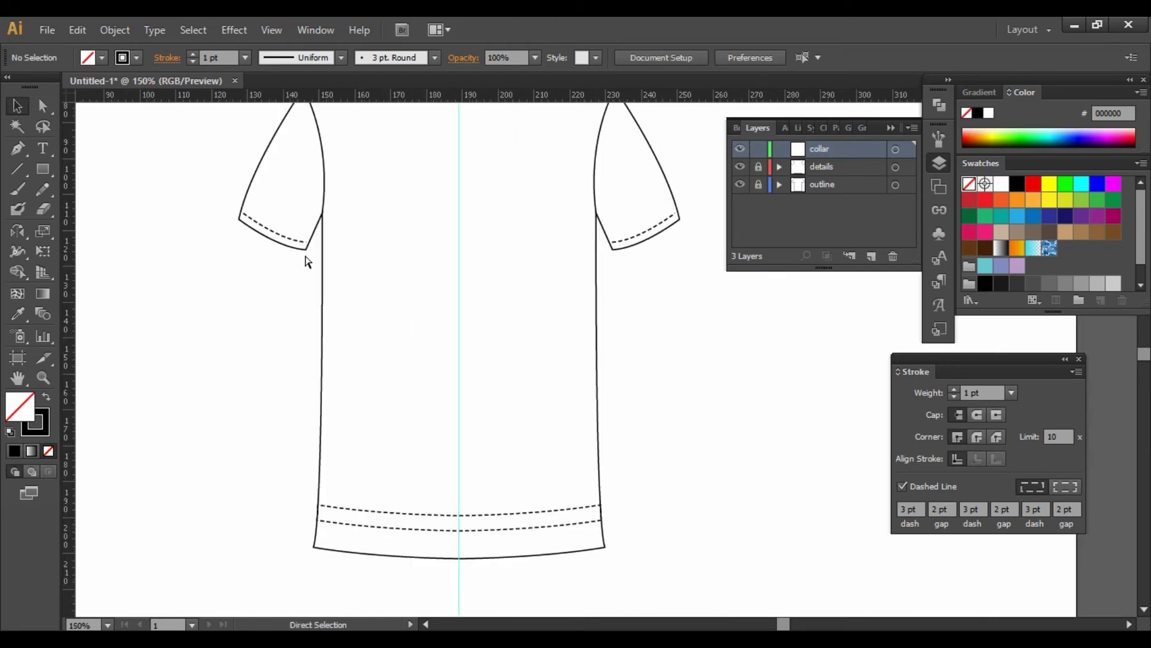
pyautogui.moveTo(324, 232); pyautogui.dragTo(331, 451)
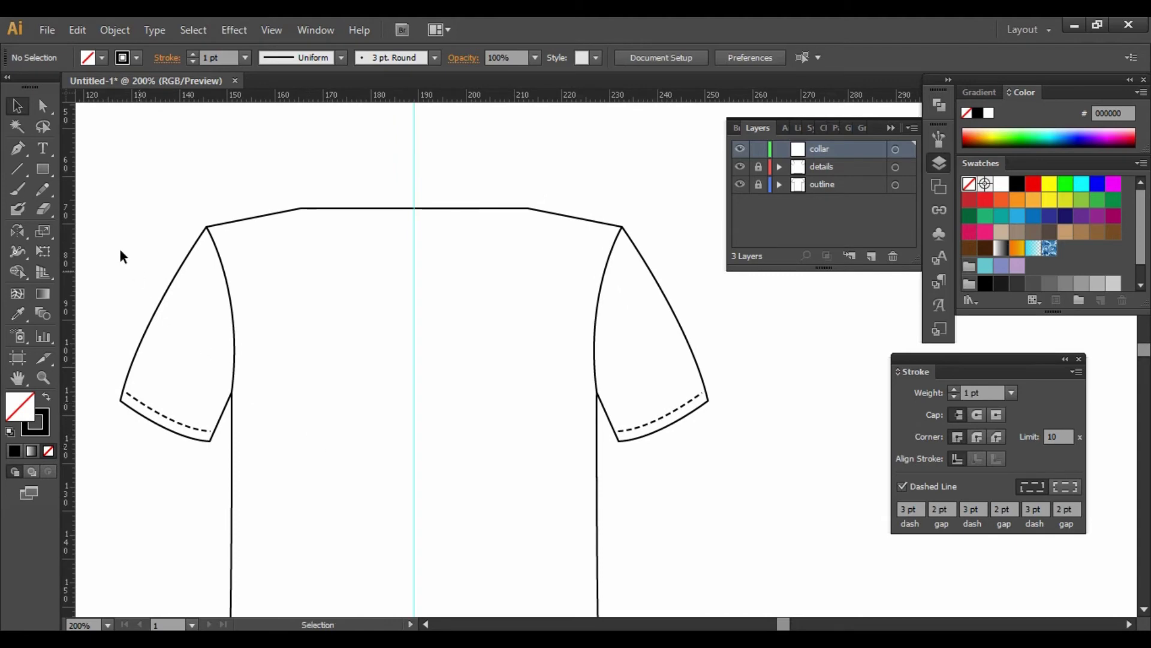
pyautogui.click(19, 149)
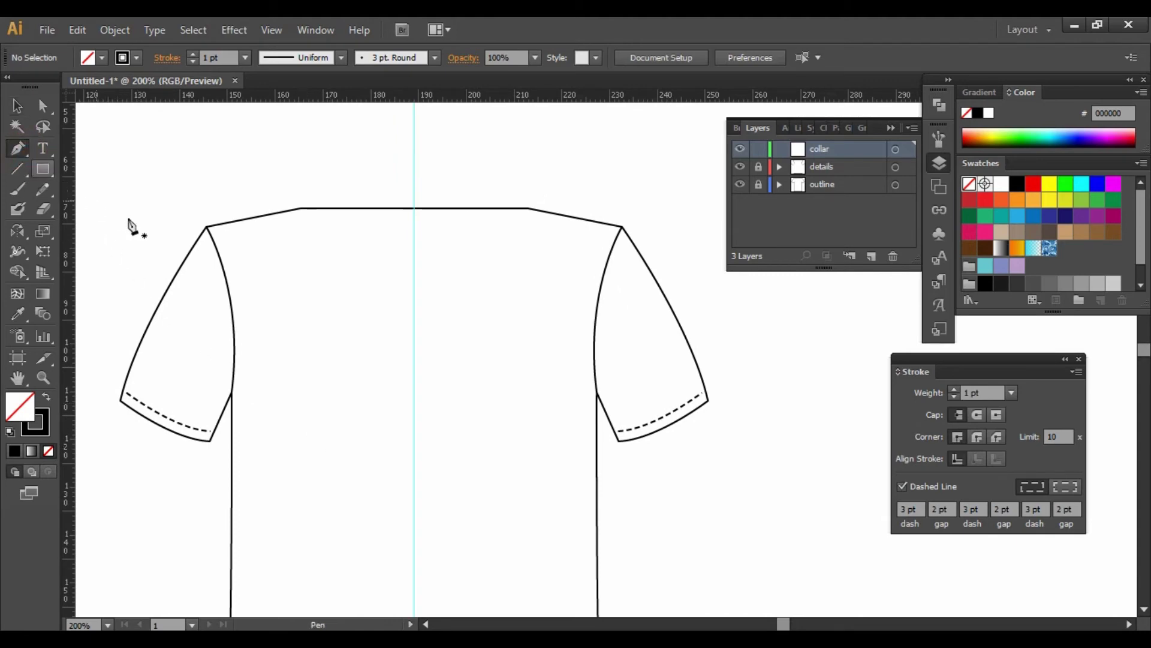
pyautogui.click(304, 208)
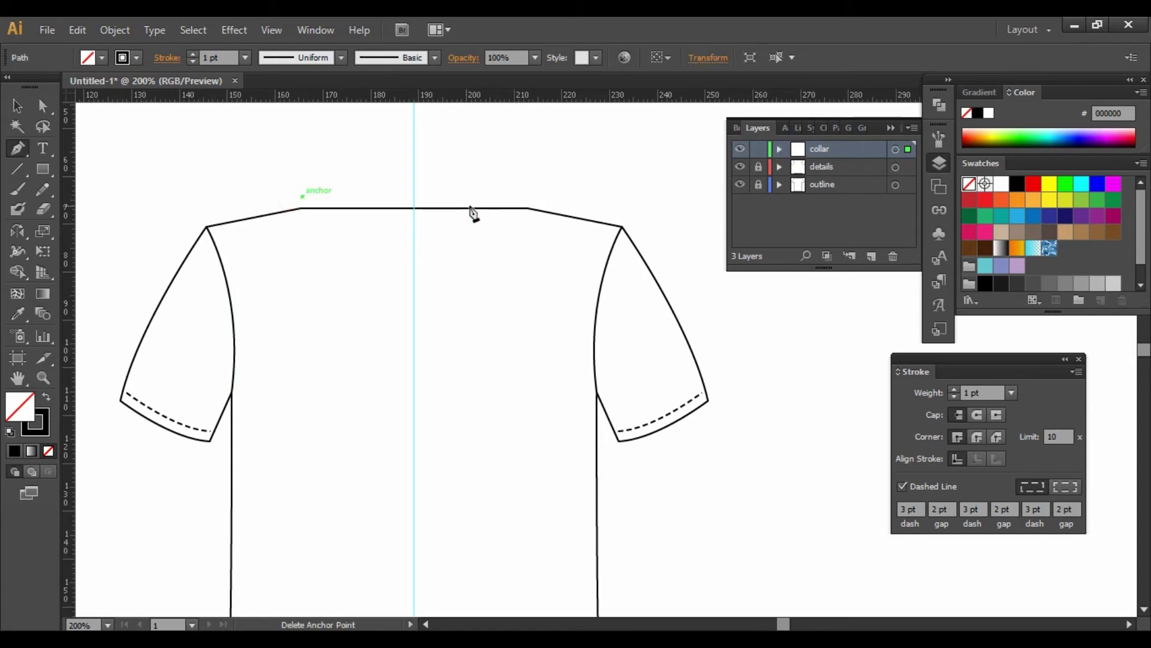
pyautogui.click(524, 196)
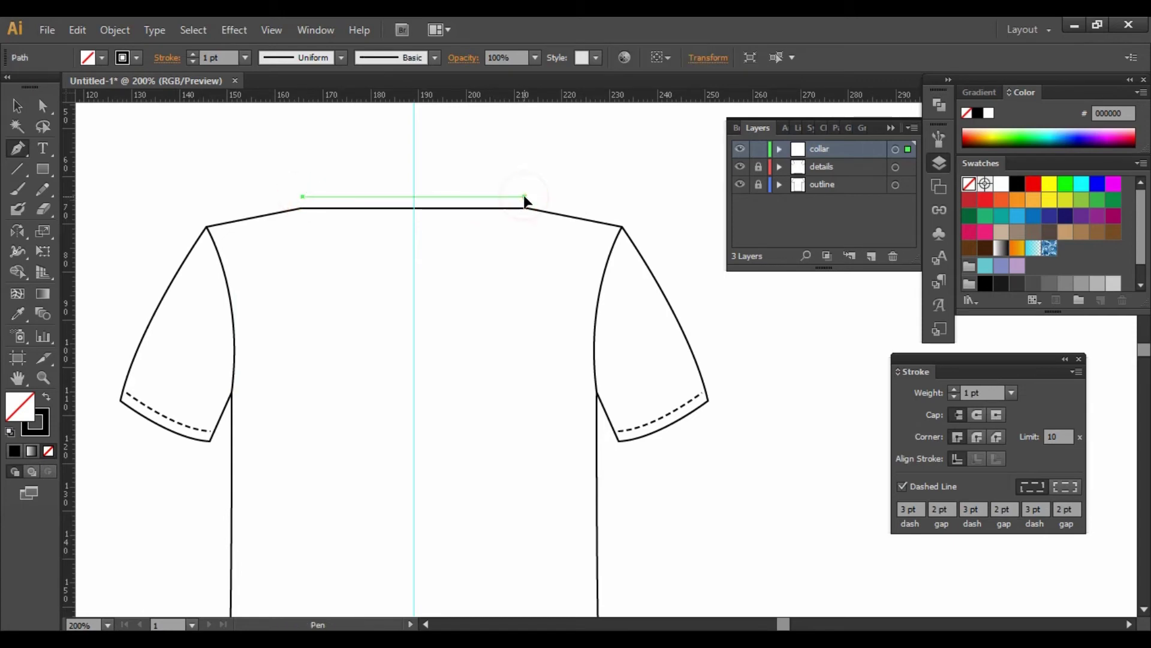
pyautogui.moveTo(547, 200); pyautogui.dragTo(589, 191)
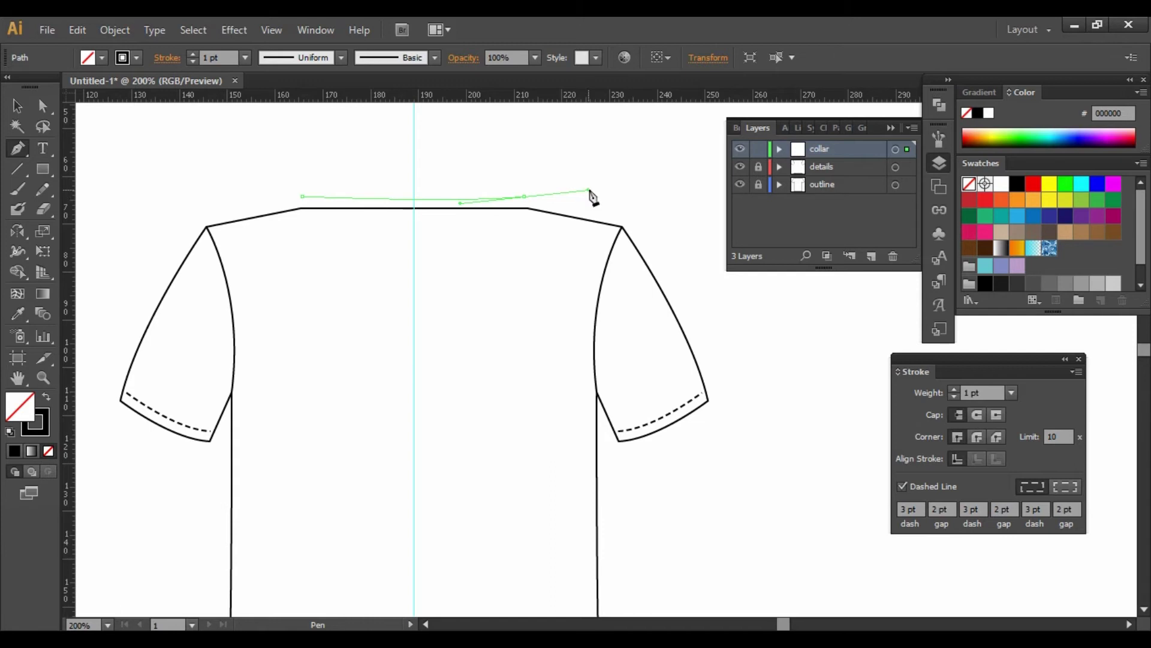
# - Make the back-neck line solid instead of dashed and lock its path
pyautogui.click(18, 106)
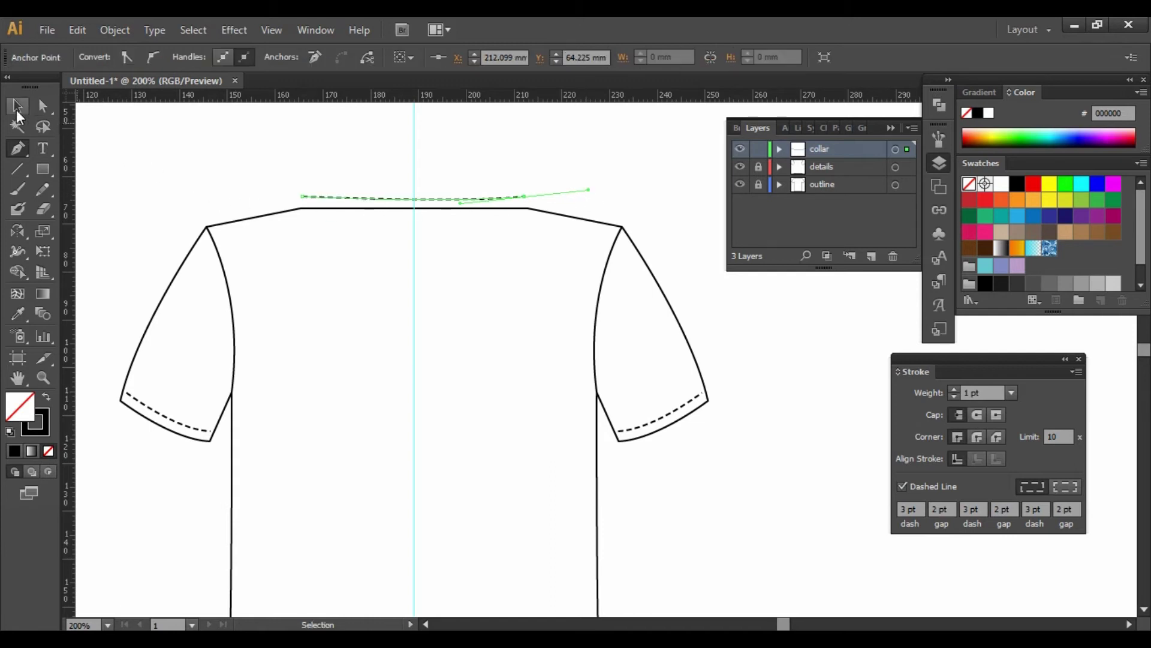
pyautogui.click(904, 488)
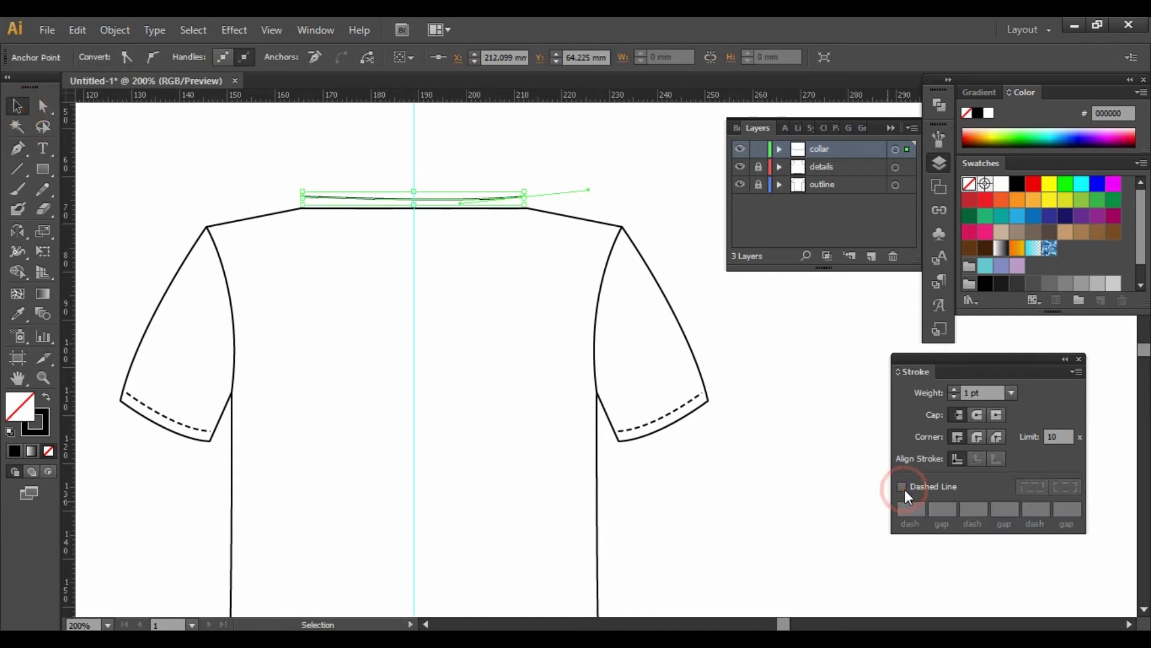
pyautogui.click(779, 150)
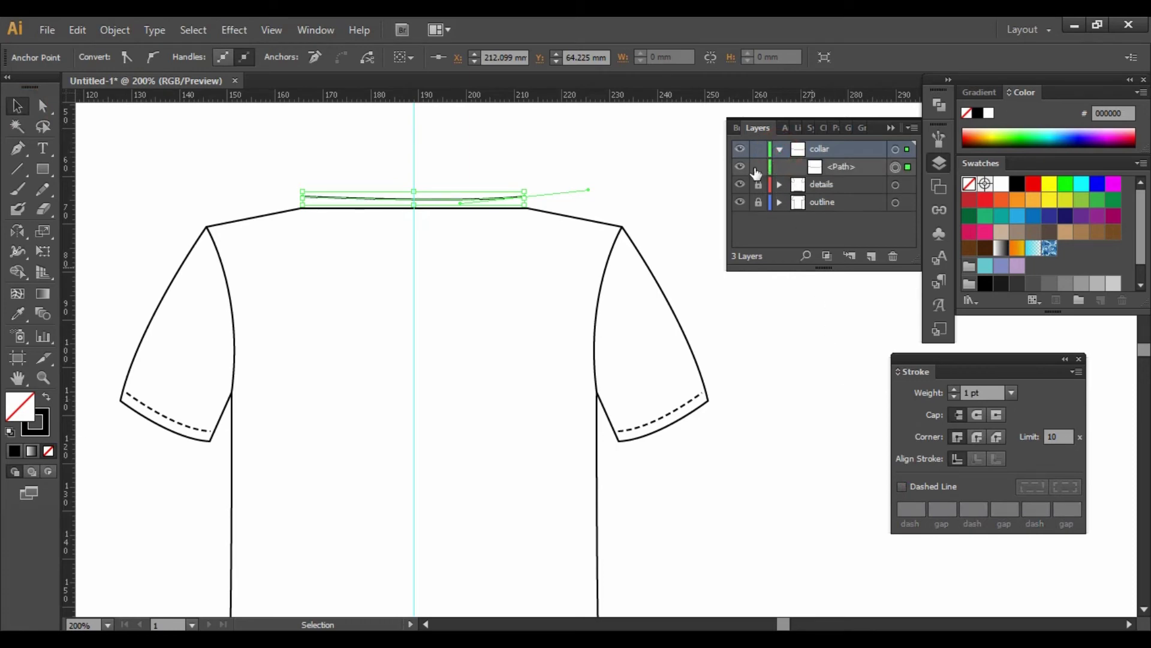
pyautogui.click(759, 167)
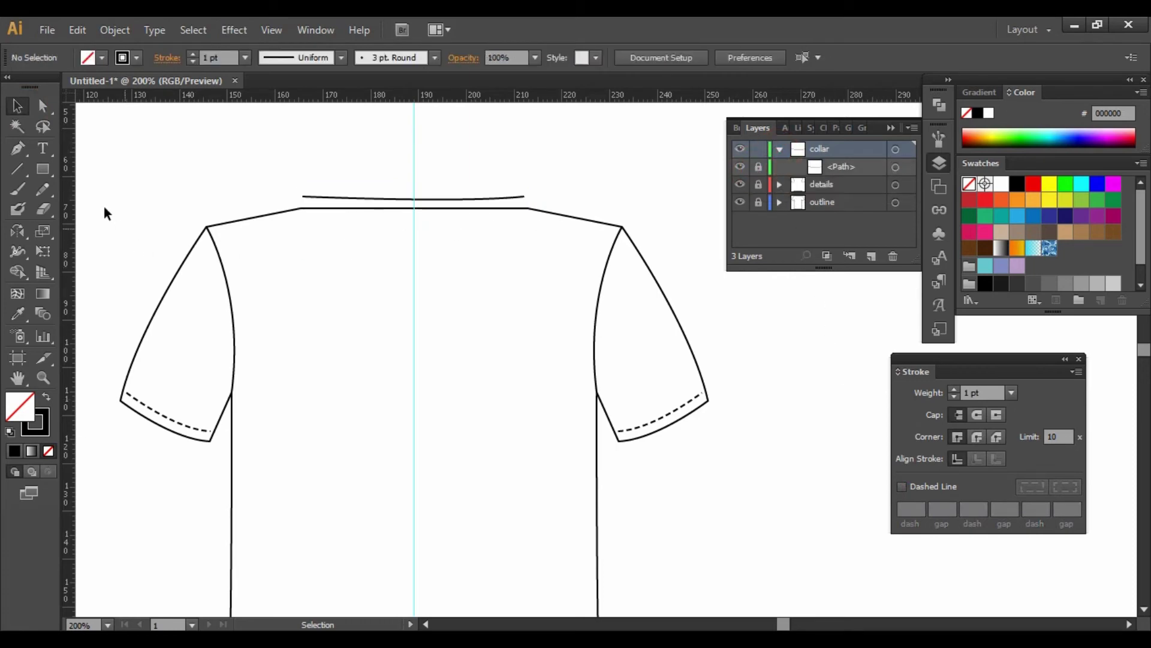
# - Draw the left front neckline curve from the collar's left end down to the centre guide
pyautogui.click(18, 153)
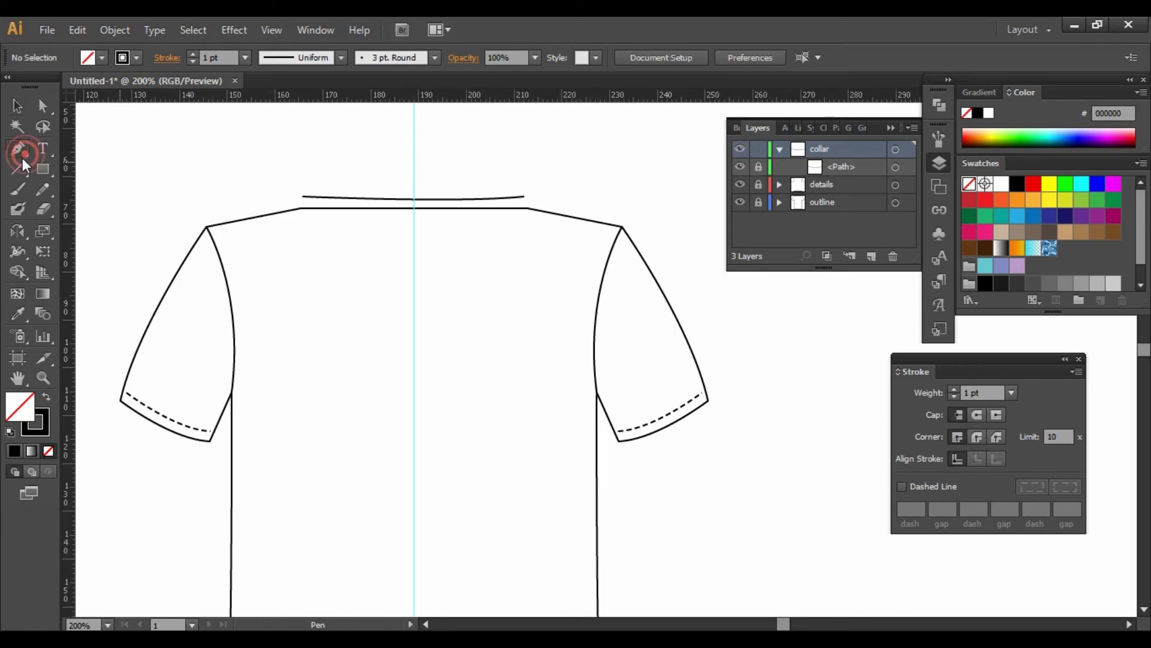
pyautogui.click(295, 197)
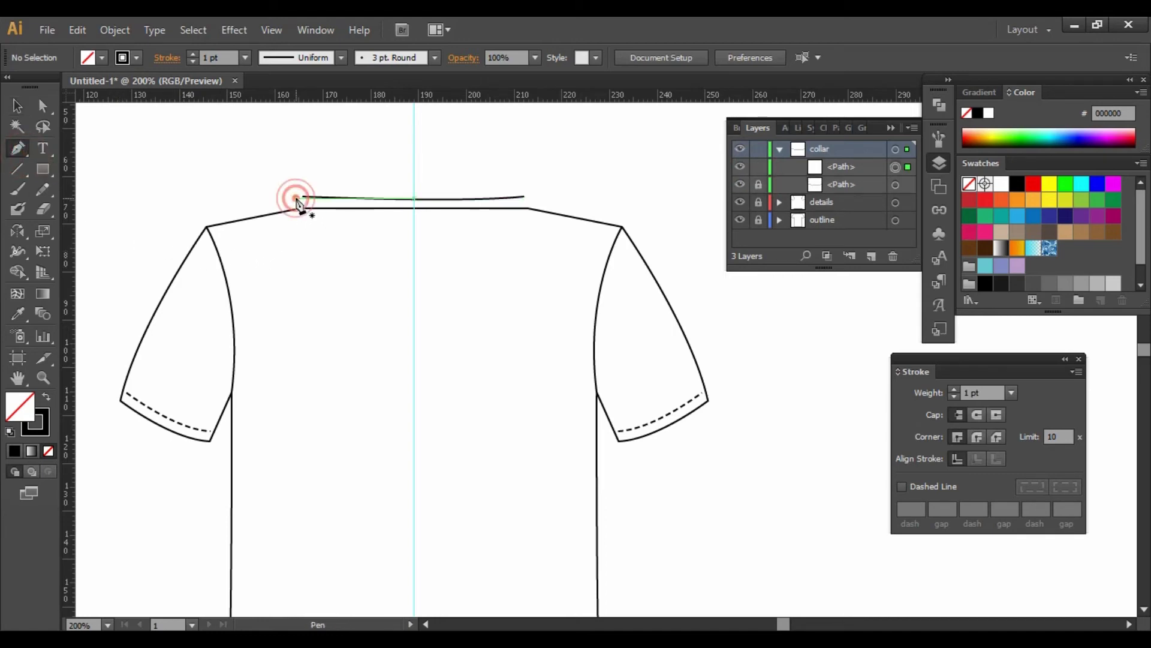
pyautogui.moveTo(413, 283); pyautogui.dragTo(516, 294)
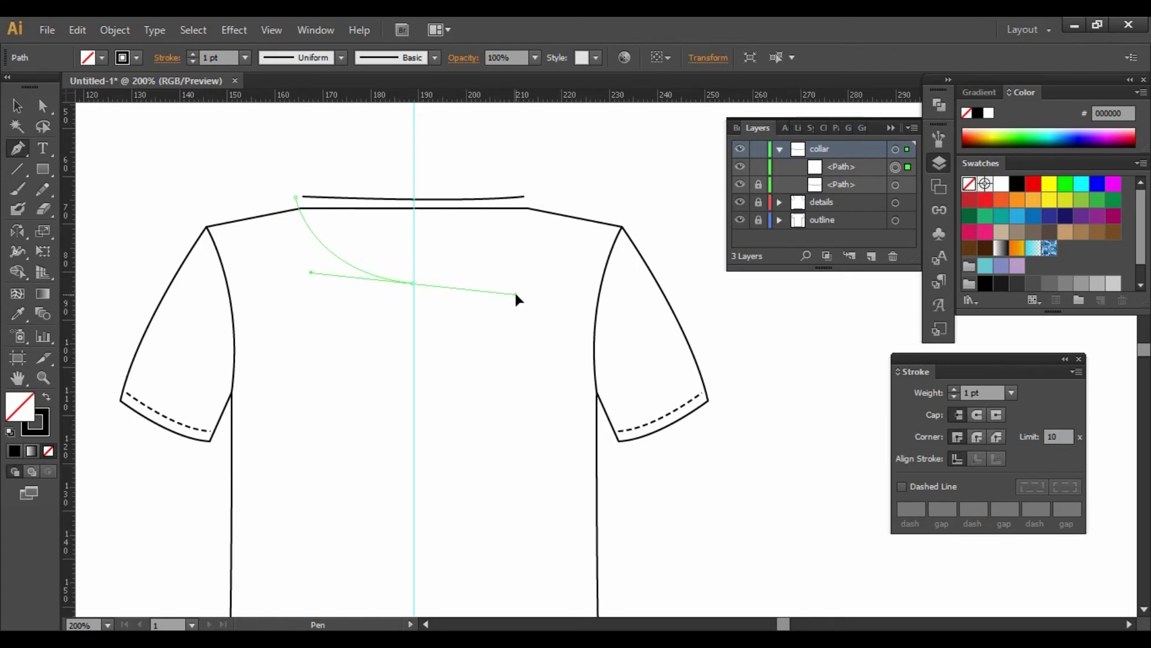
pyautogui.moveTo(516, 294); pyautogui.dragTo(516, 294)
pyautogui.click(18, 107)
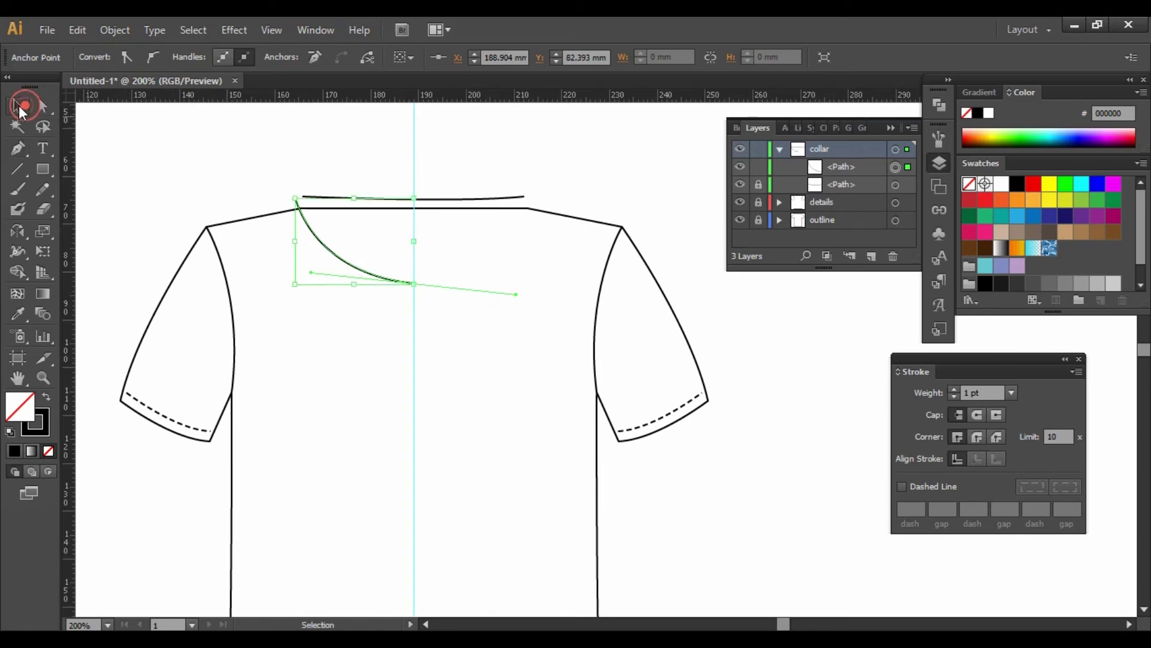
pyautogui.click(191, 197)
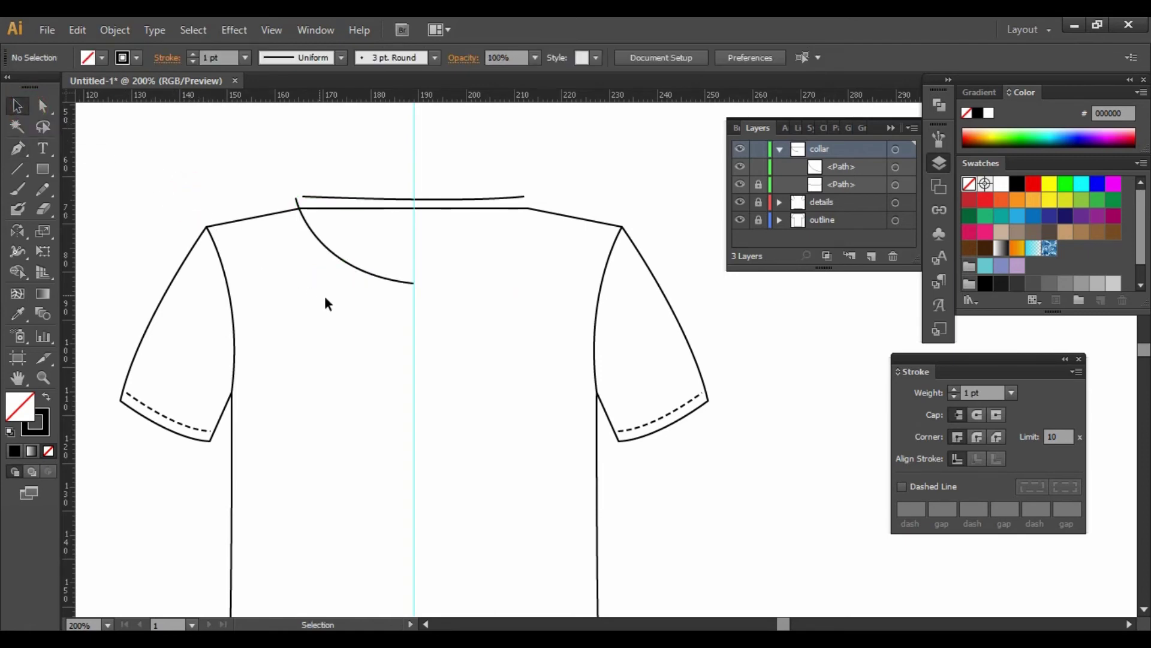
# - Mirror a copy of the left neckline curve across the centre guide to the right side
pyautogui.click(340, 241)
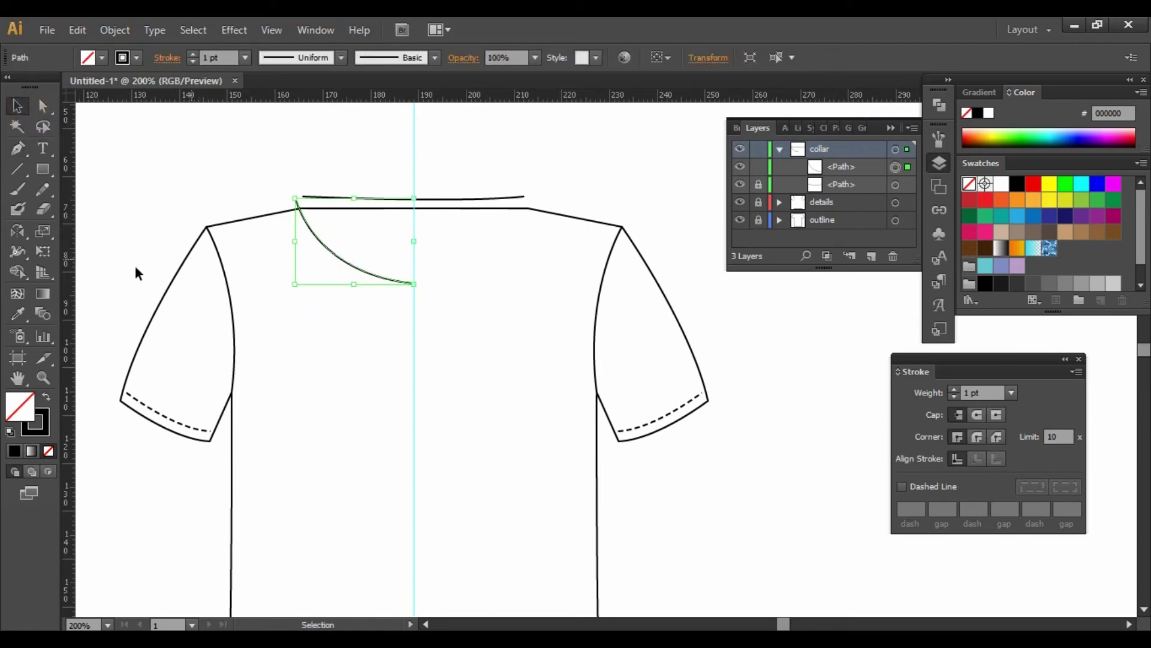
pyautogui.click(21, 238)
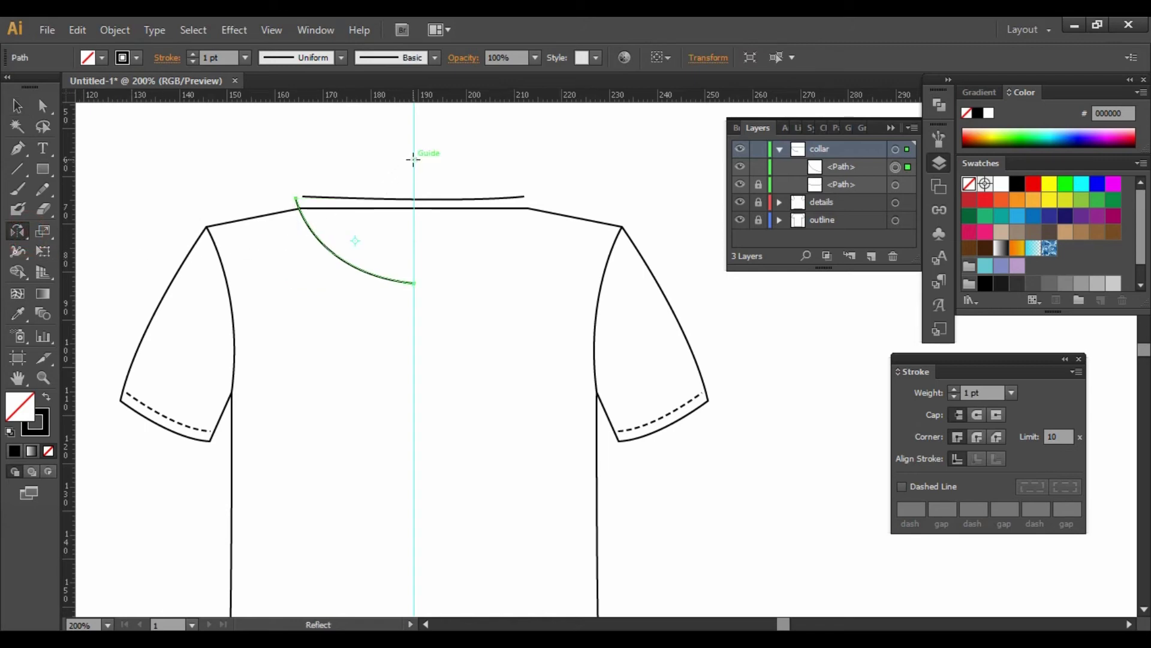
pyautogui.moveTo(414, 217); pyautogui.dragTo(414, 225)
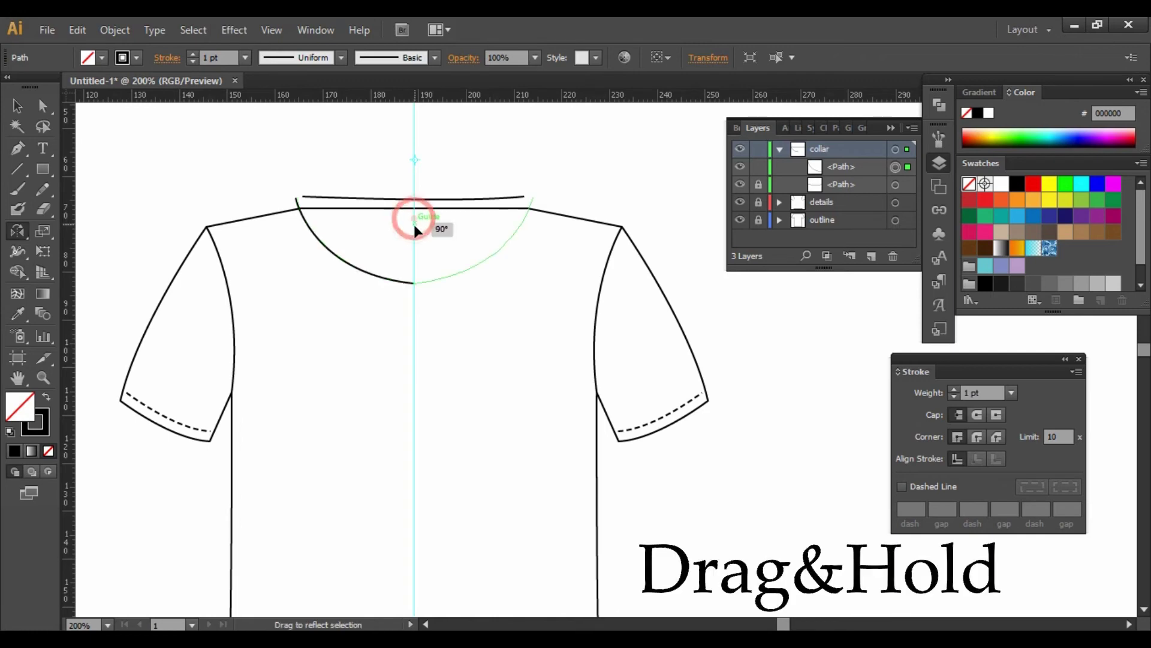
pyautogui.hotkey('shift', 'ctrl', 'alt')
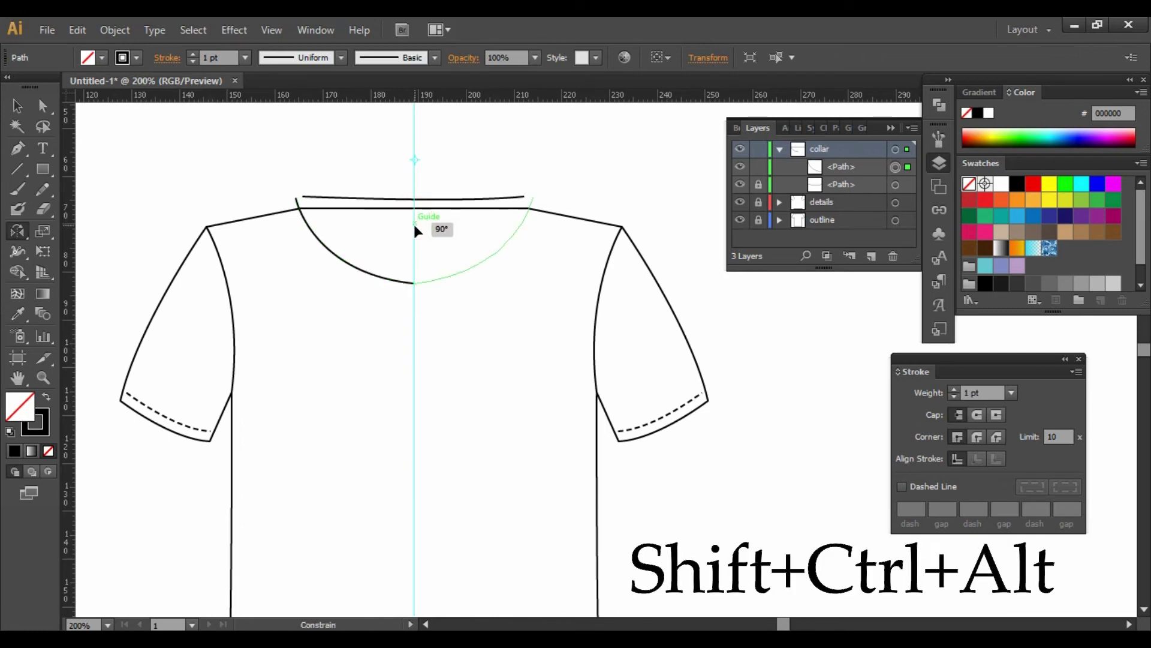
pyautogui.moveTo(414, 224); pyautogui.dragTo(414, 225)
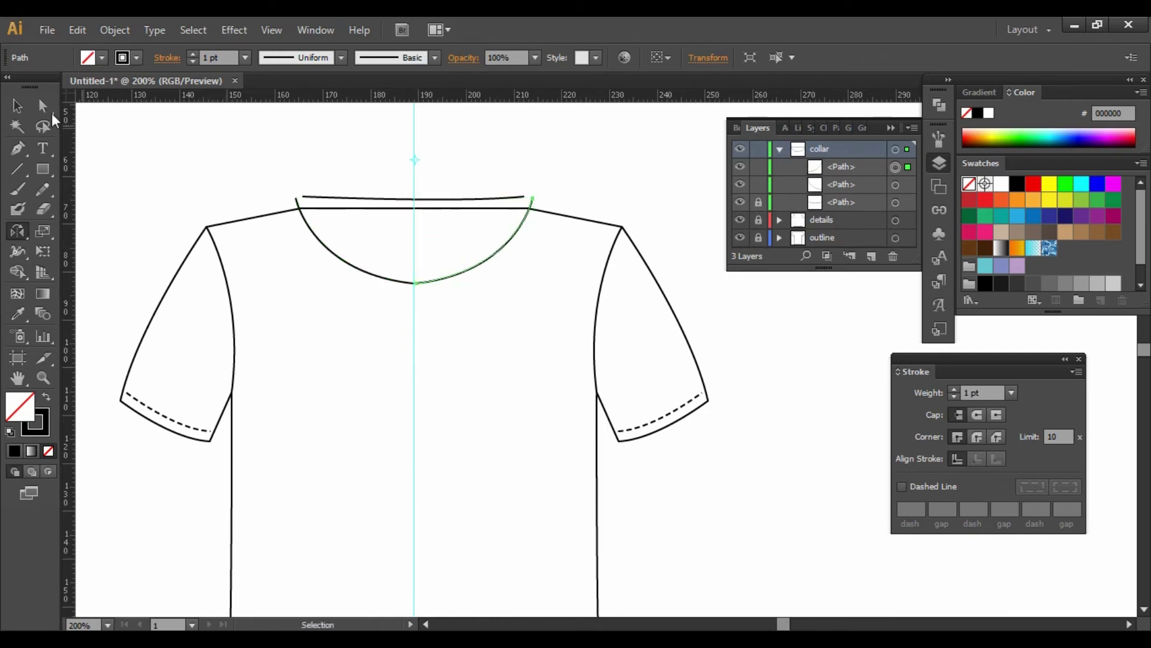
pyautogui.click(17, 106)
# - Average the two centre neckline anchors on both axes so they meet on the guide
pyautogui.click(160, 167)
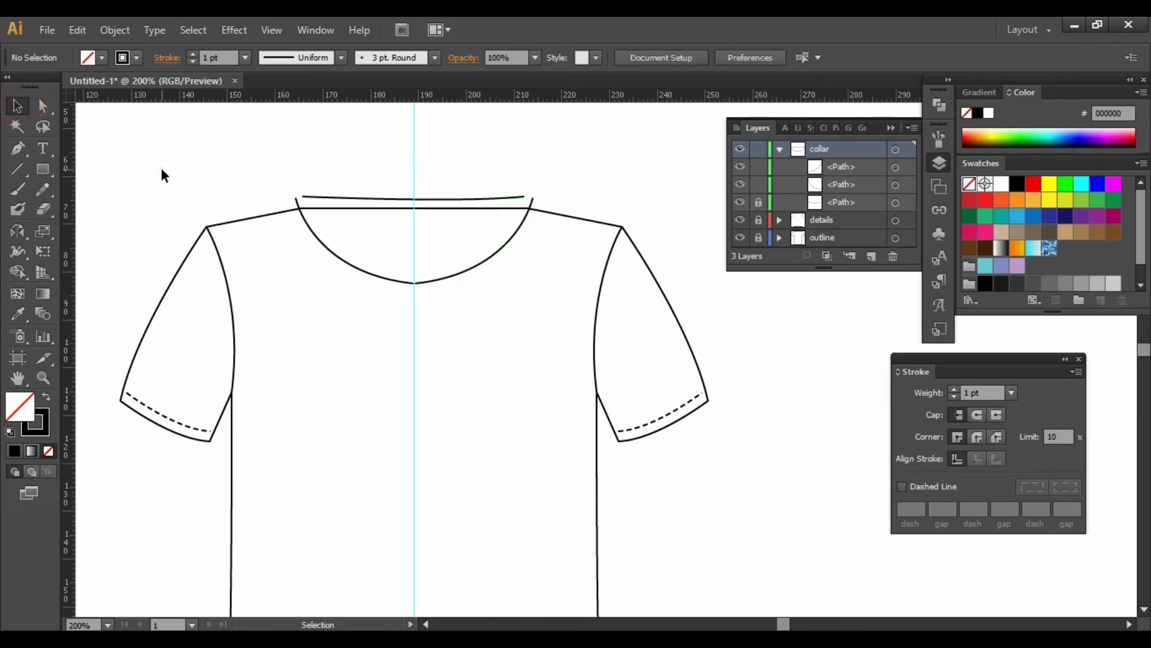
pyautogui.click(48, 109)
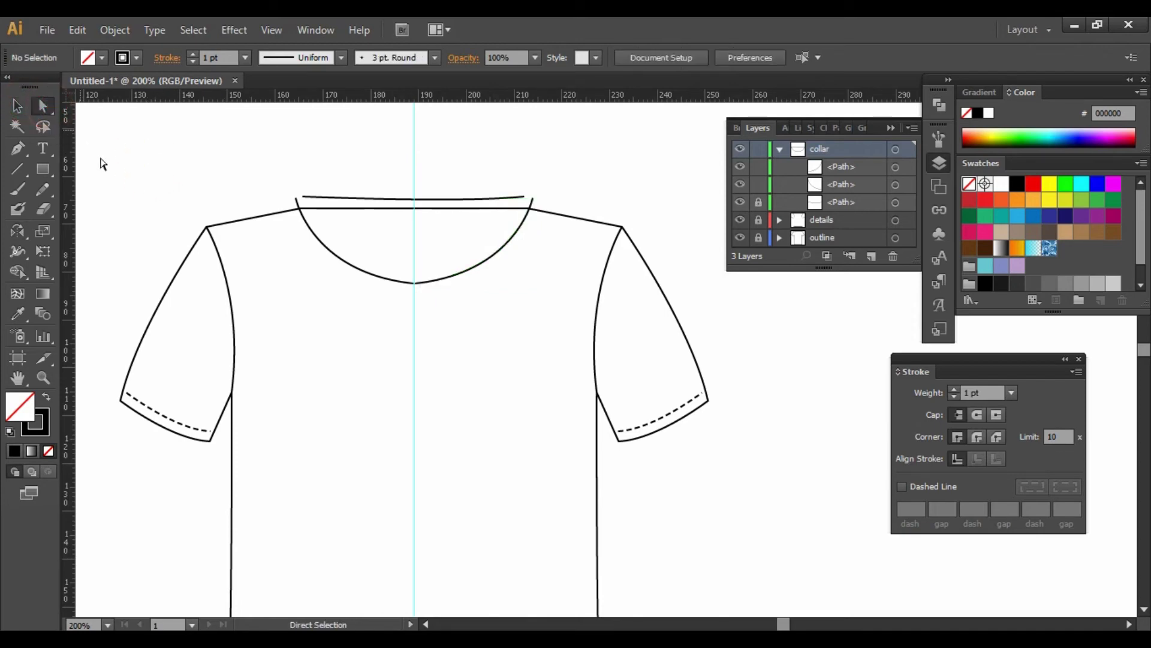
pyautogui.moveTo(448, 293); pyautogui.dragTo(403, 273)
pyautogui.rightClick(413, 284)
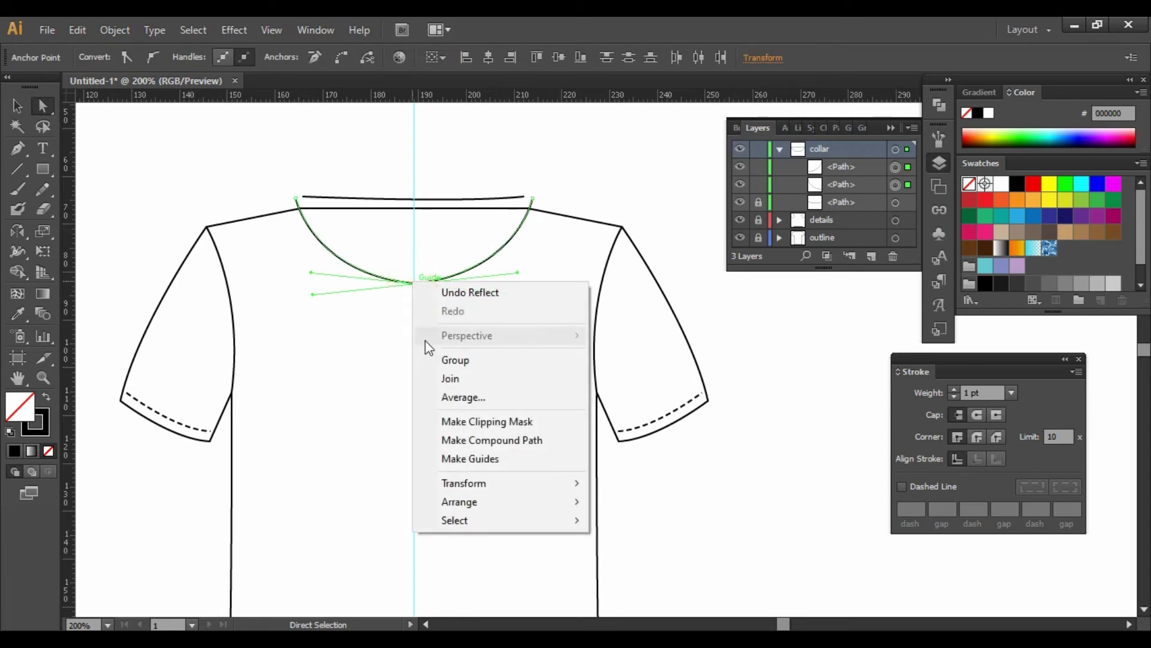
pyautogui.click(433, 396)
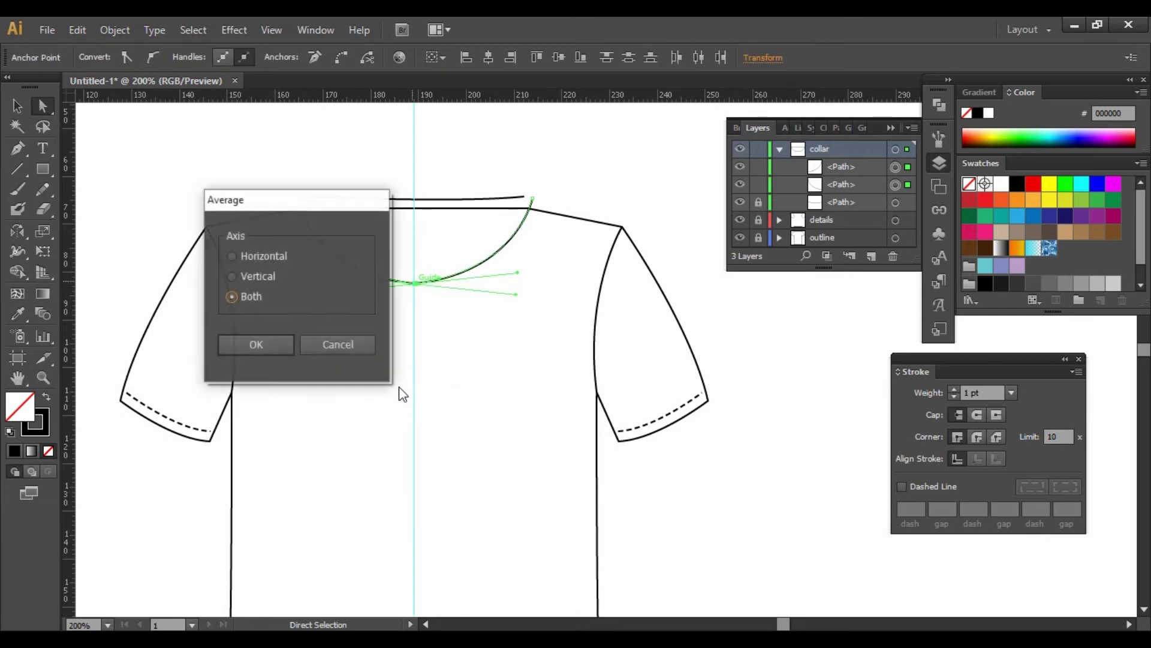
pyautogui.click(268, 343)
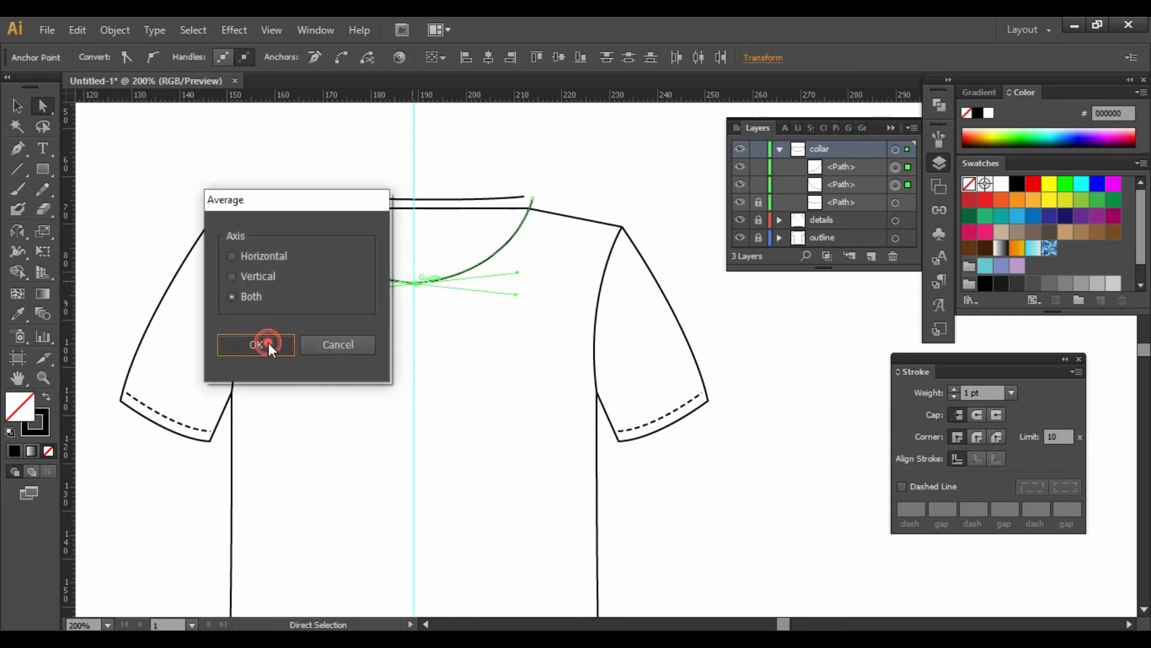
# - Join the two neckline halves into one continuous path
pyautogui.rightClick(417, 287)
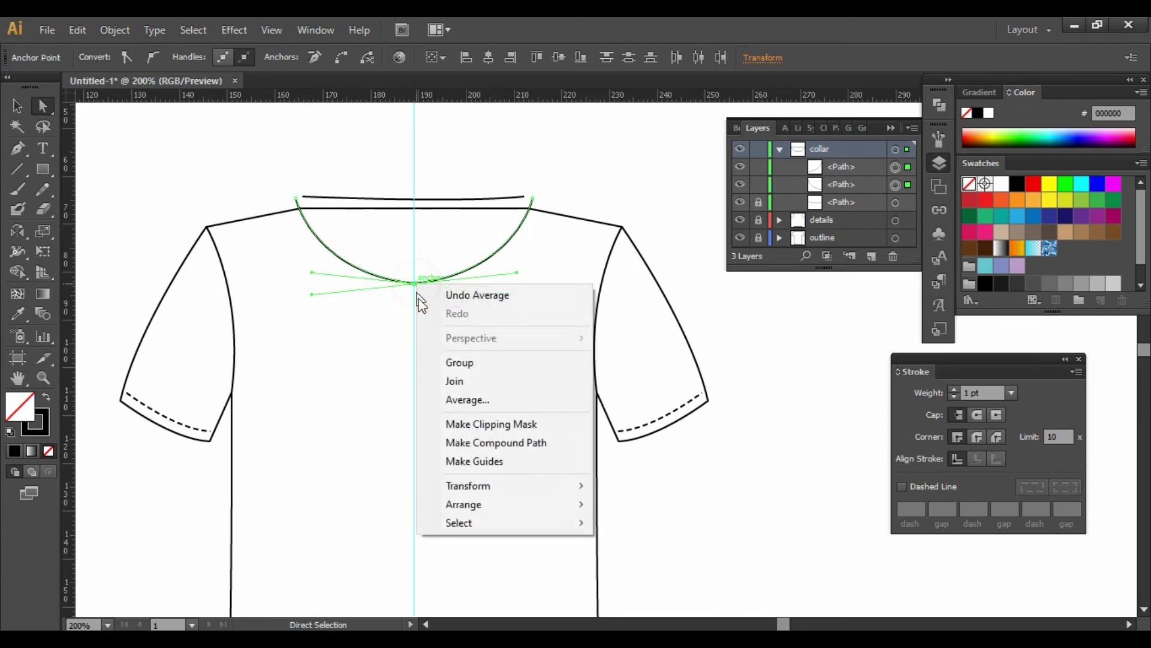
pyautogui.click(437, 378)
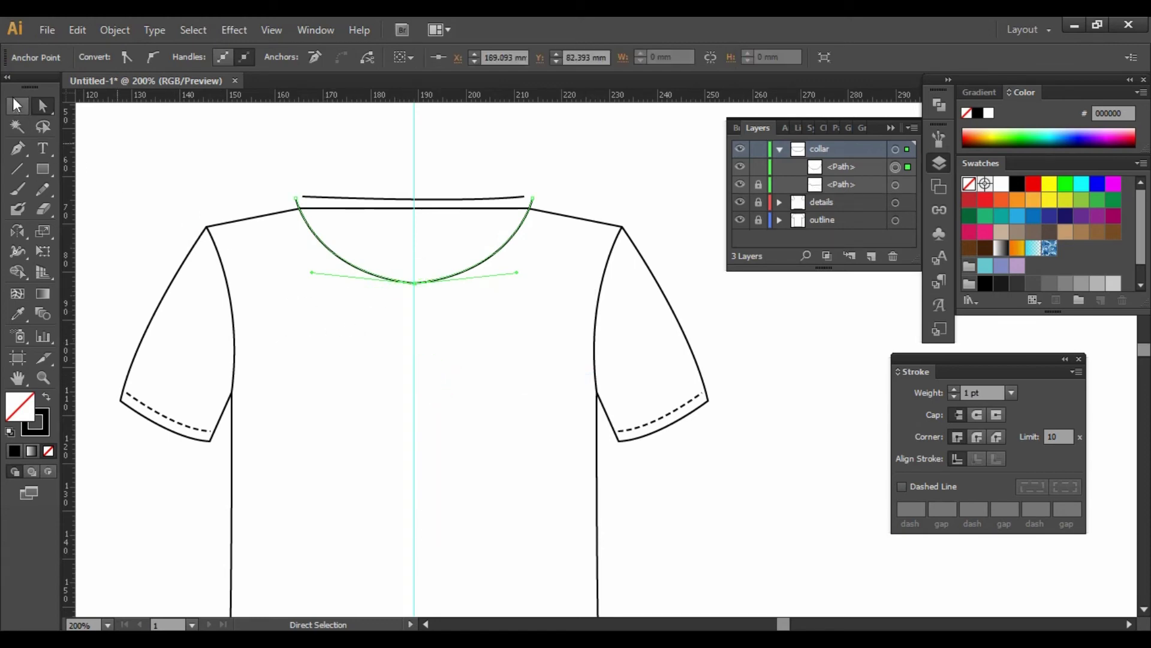
pyautogui.click(17, 106)
pyautogui.click(609, 176)
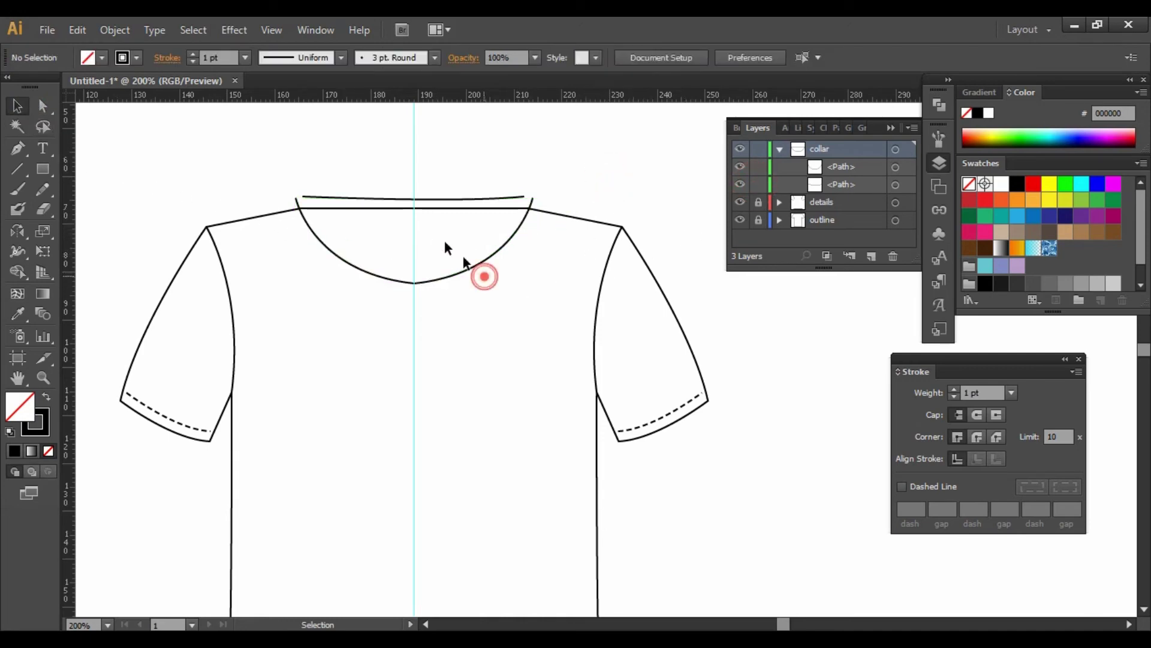
# - Copy both collar paths and paste the copies in front
pyautogui.moveTo(484, 274); pyautogui.dragTo(341, 174)
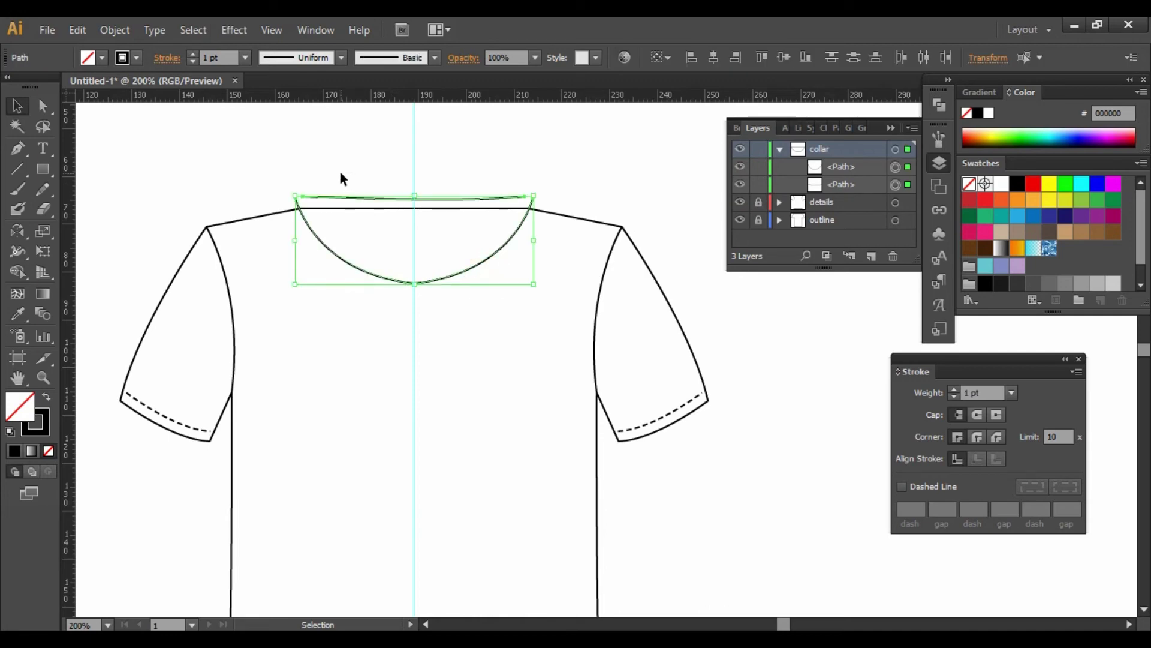
pyautogui.press('a')
pyautogui.hotkey('ctrl', 'c')
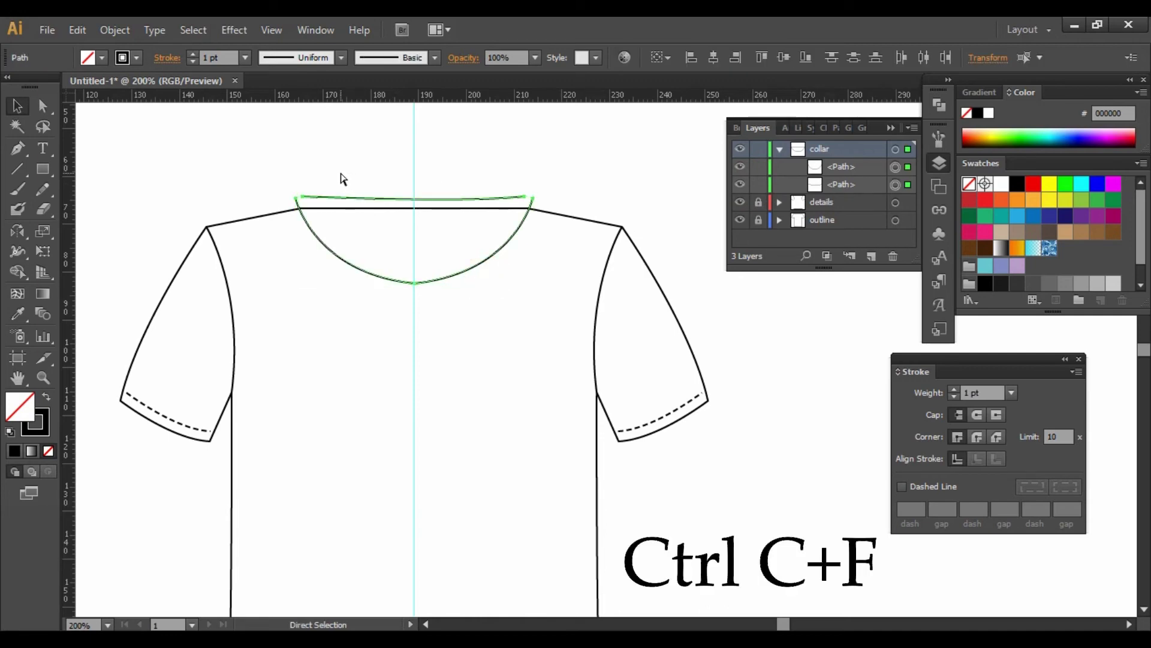
pyautogui.hotkey('ctrl', 'f')
pyautogui.press('v')
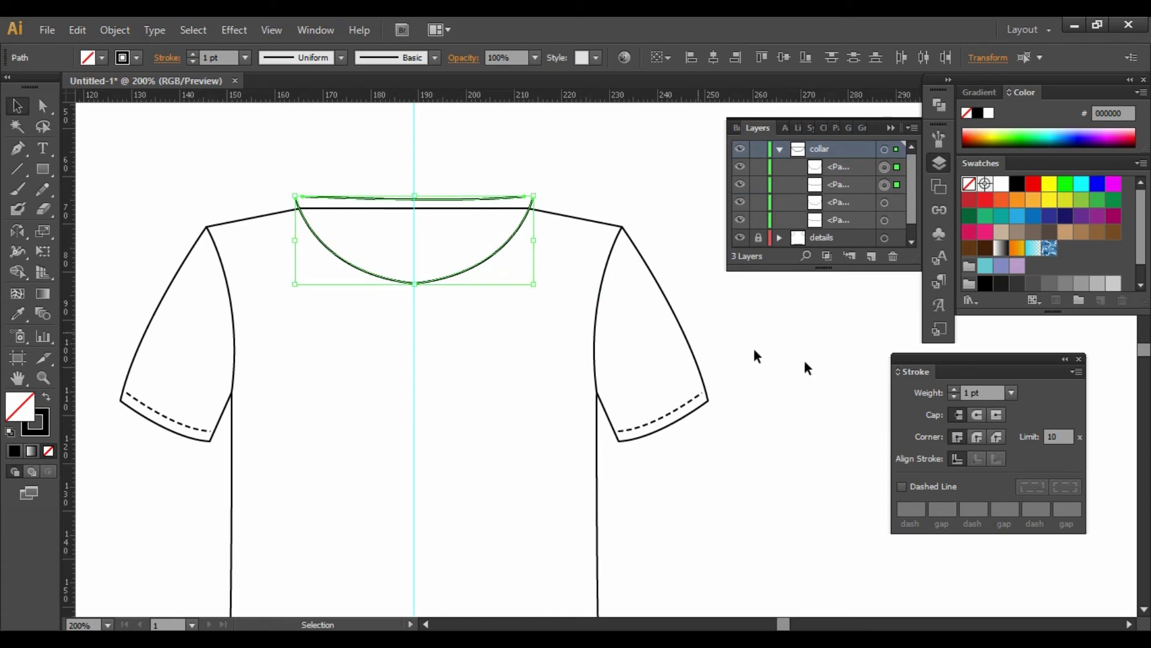
# - Thicken the collar copies to 12 pt, outline their strokes, and swap fill and stroke
pyautogui.click(1013, 394)
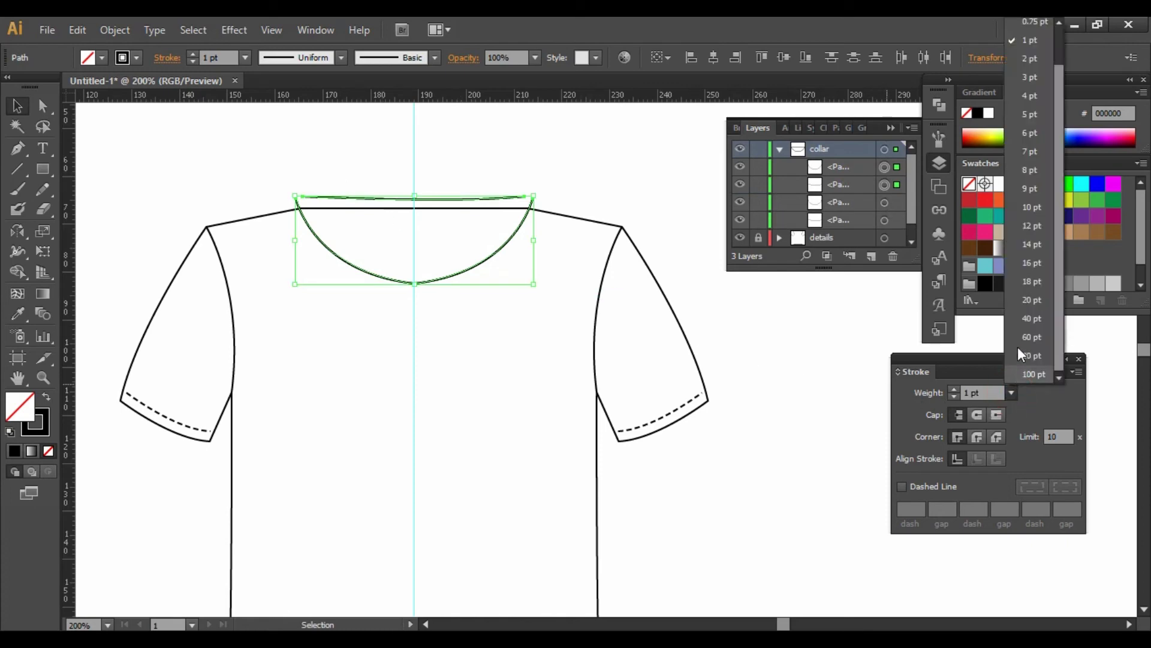
pyautogui.click(1022, 228)
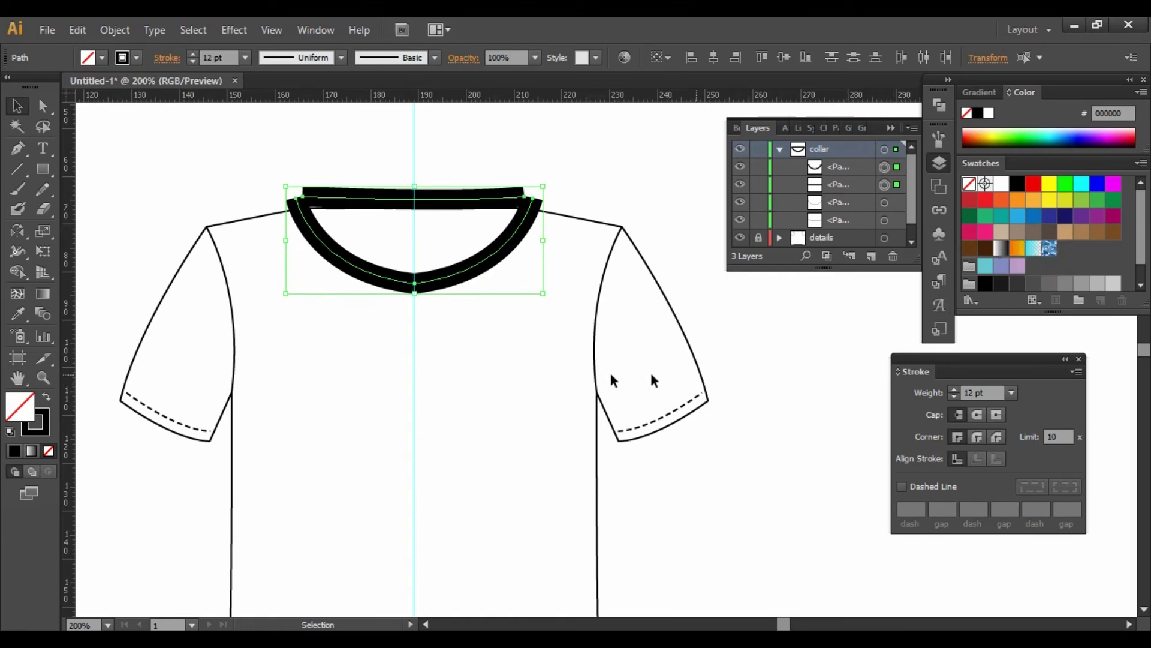
pyautogui.click(114, 30)
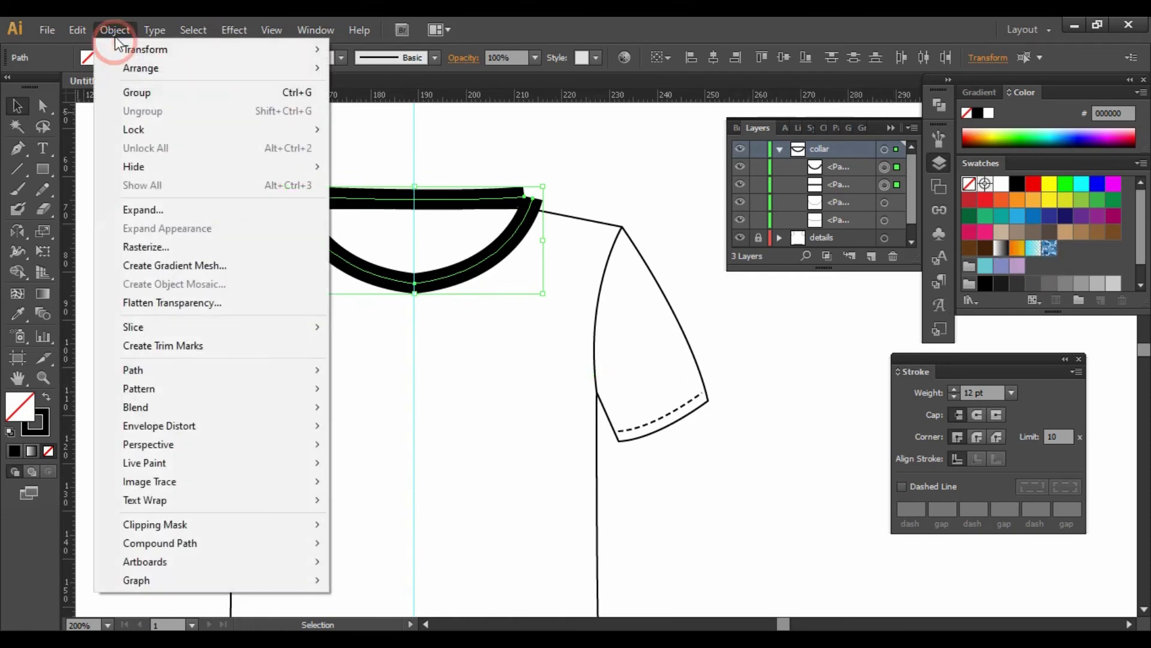
pyautogui.moveTo(132, 369)
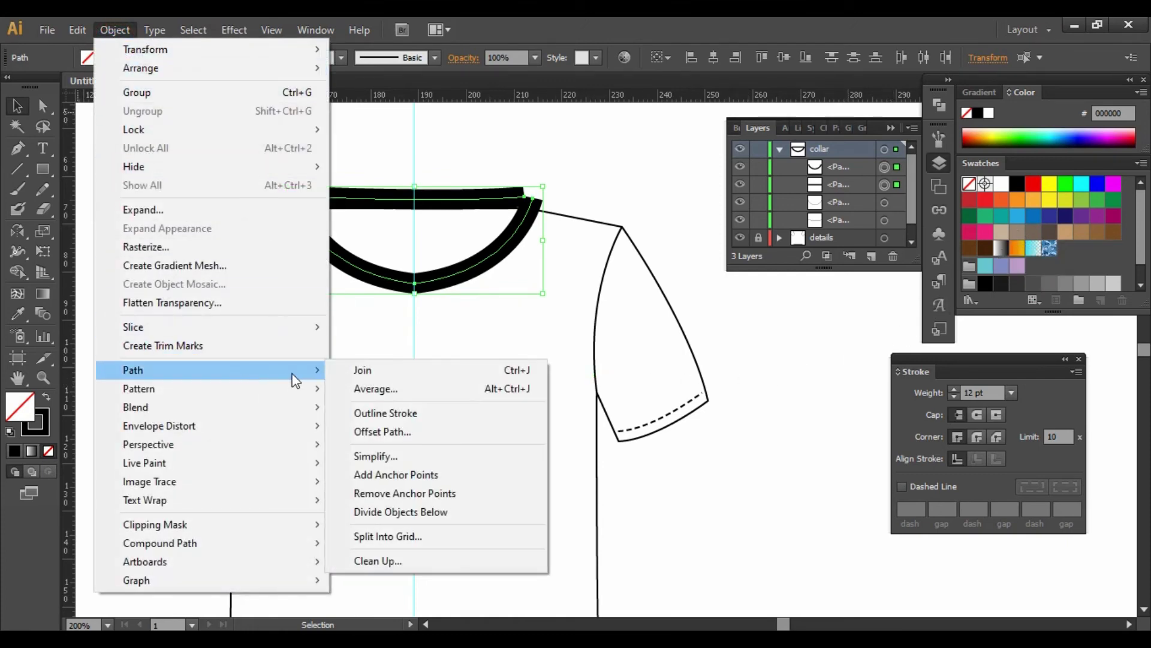
pyautogui.click(367, 418)
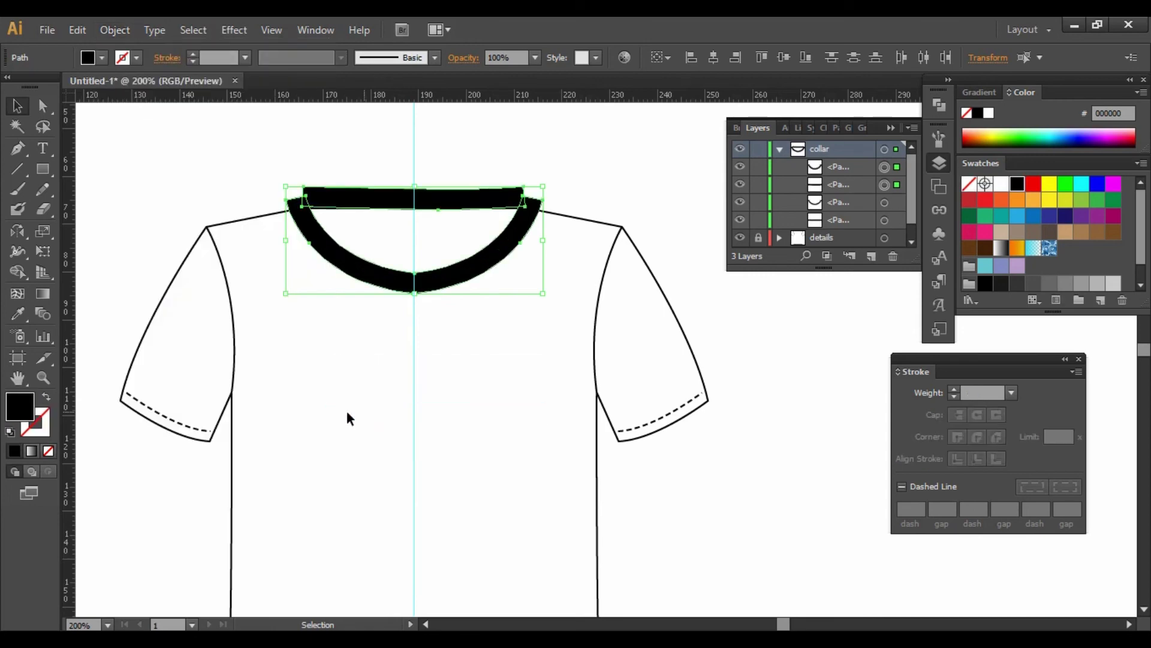
pyautogui.click(47, 397)
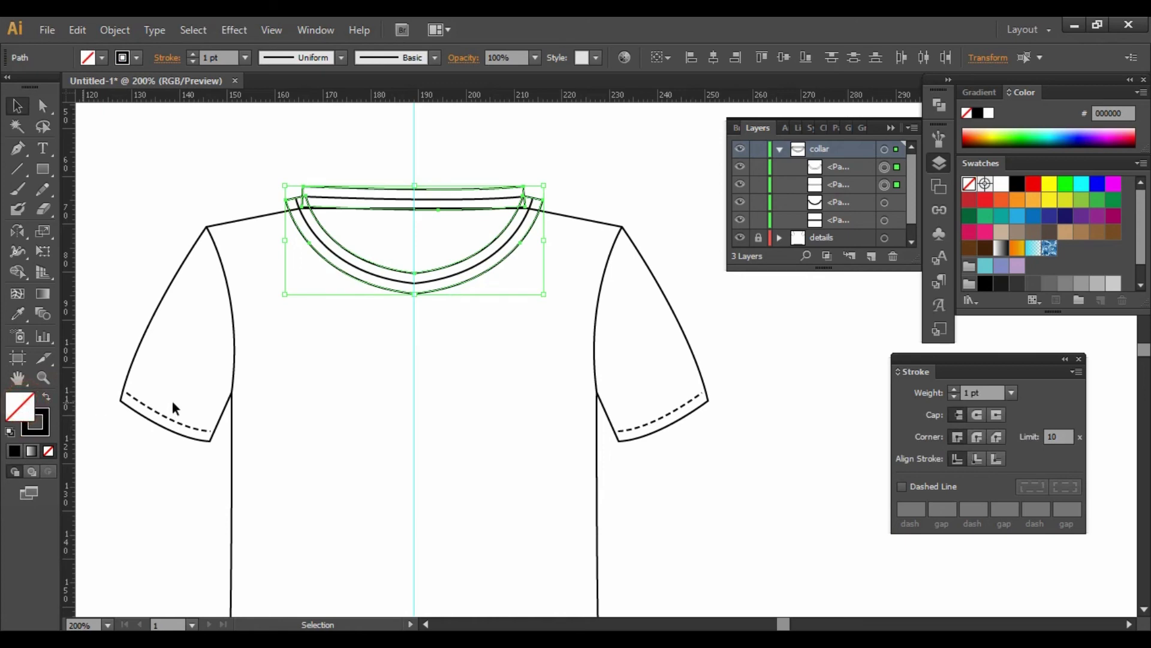
# - Fill the outlined collar bands white, reorder three collar paths in Layers, and select the top band
pyautogui.click(999, 185)
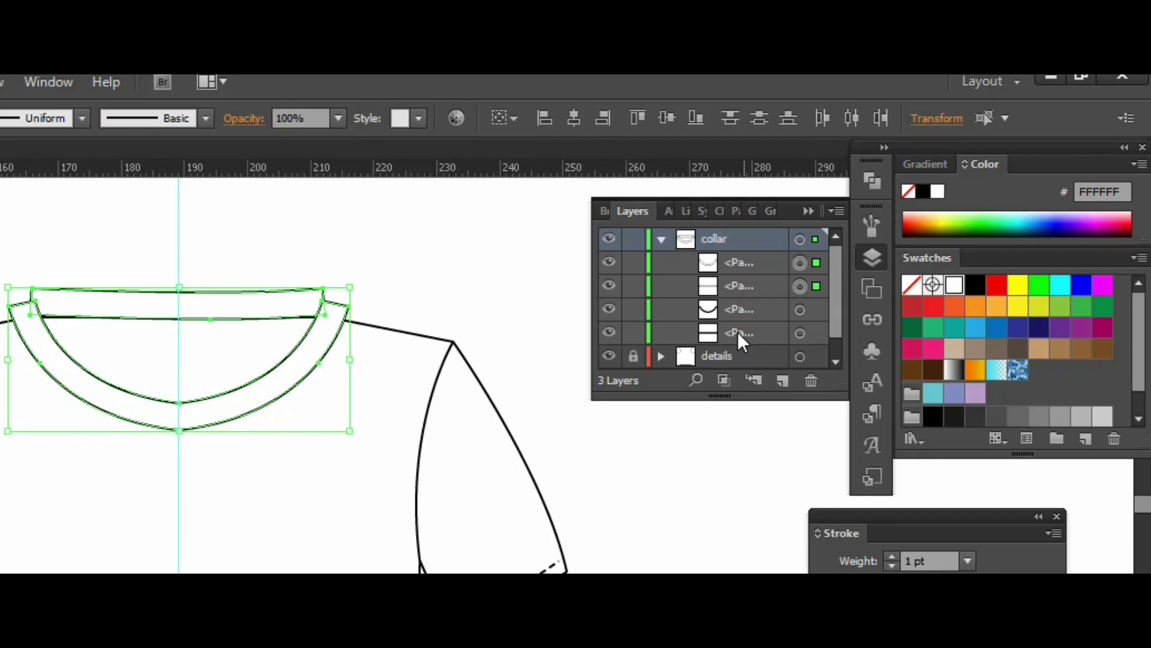
pyautogui.moveTo(837, 219); pyautogui.dragTo(835, 181)
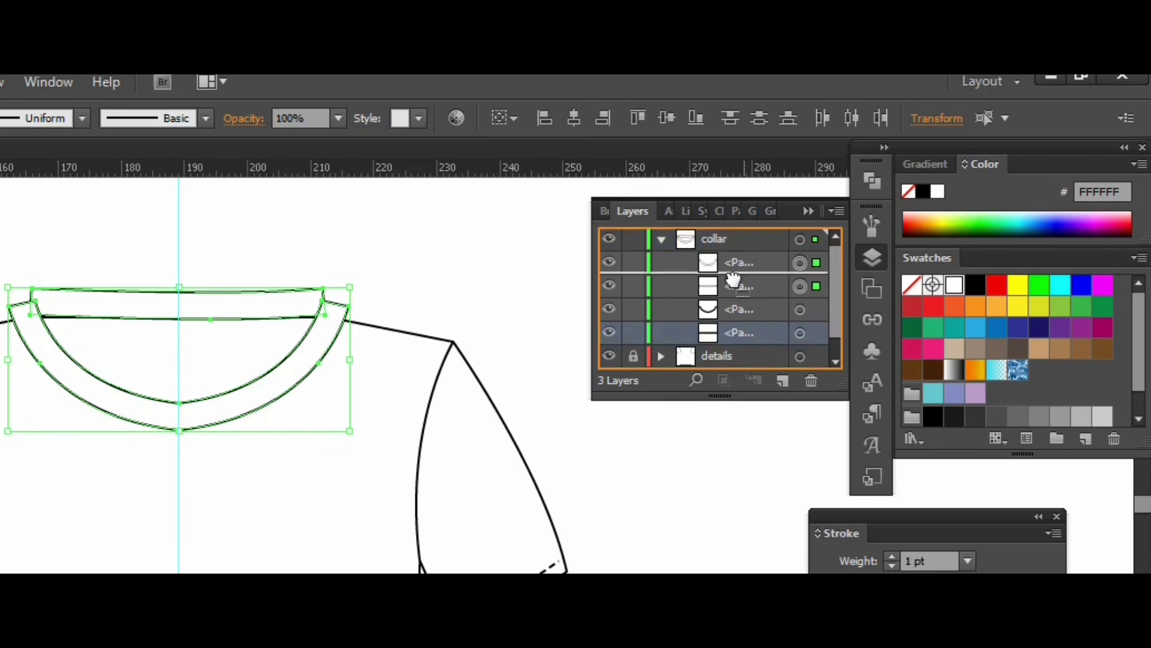
pyautogui.moveTo(735, 283); pyautogui.dragTo(737, 286)
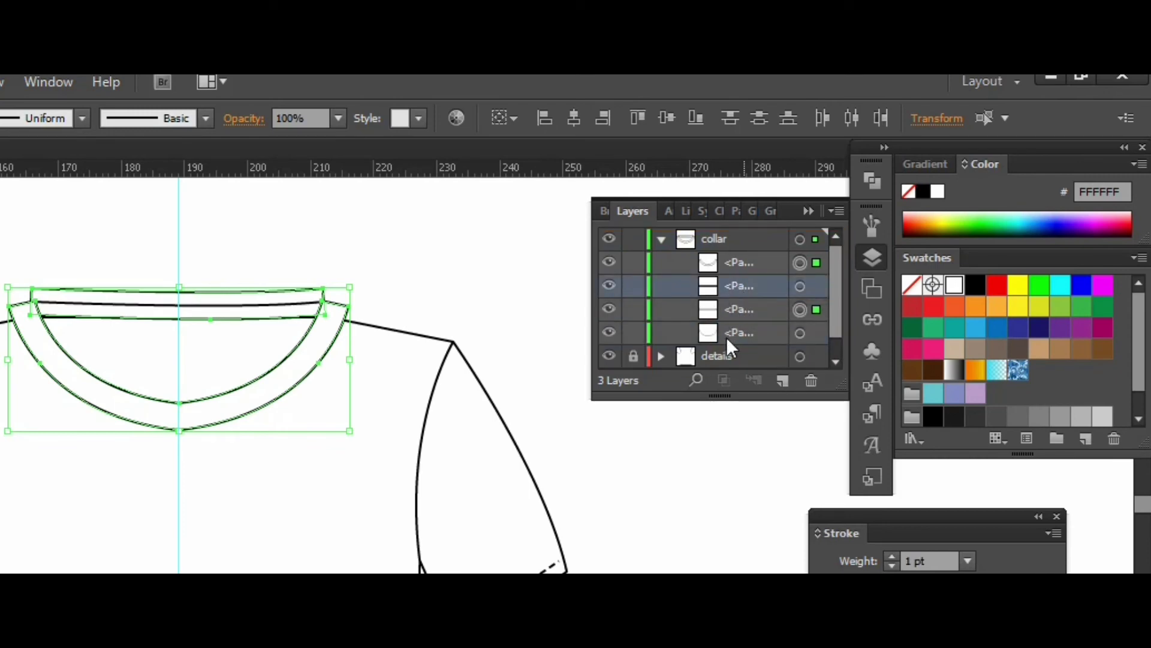
pyautogui.moveTo(731, 333); pyautogui.dragTo(729, 259)
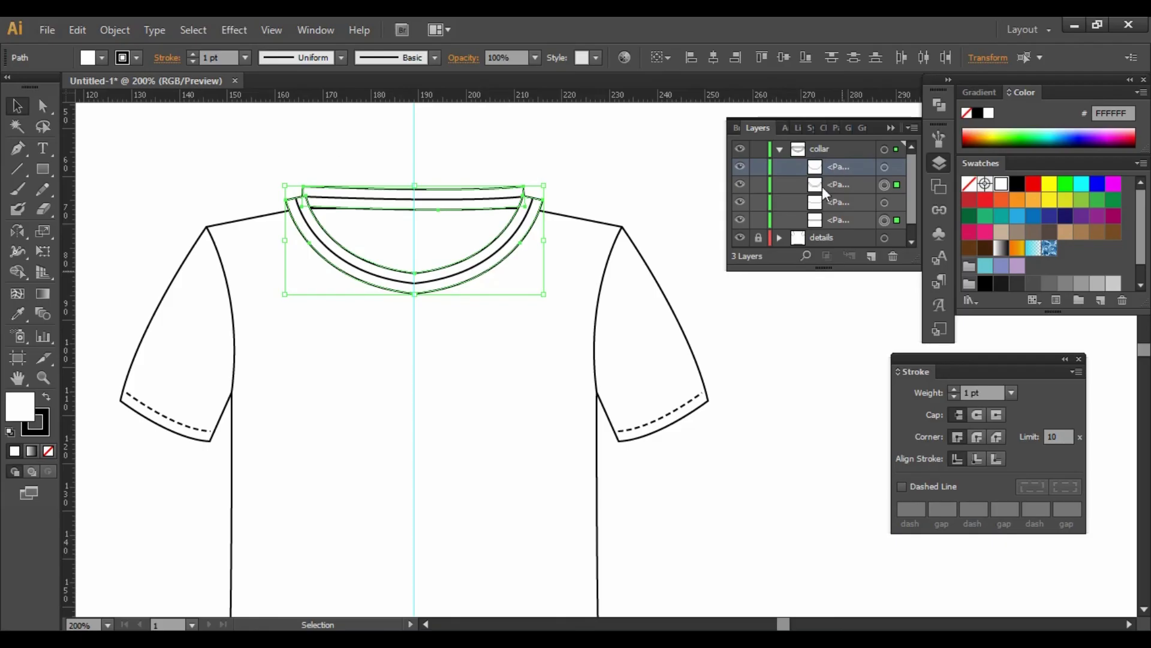
pyautogui.click(772, 352)
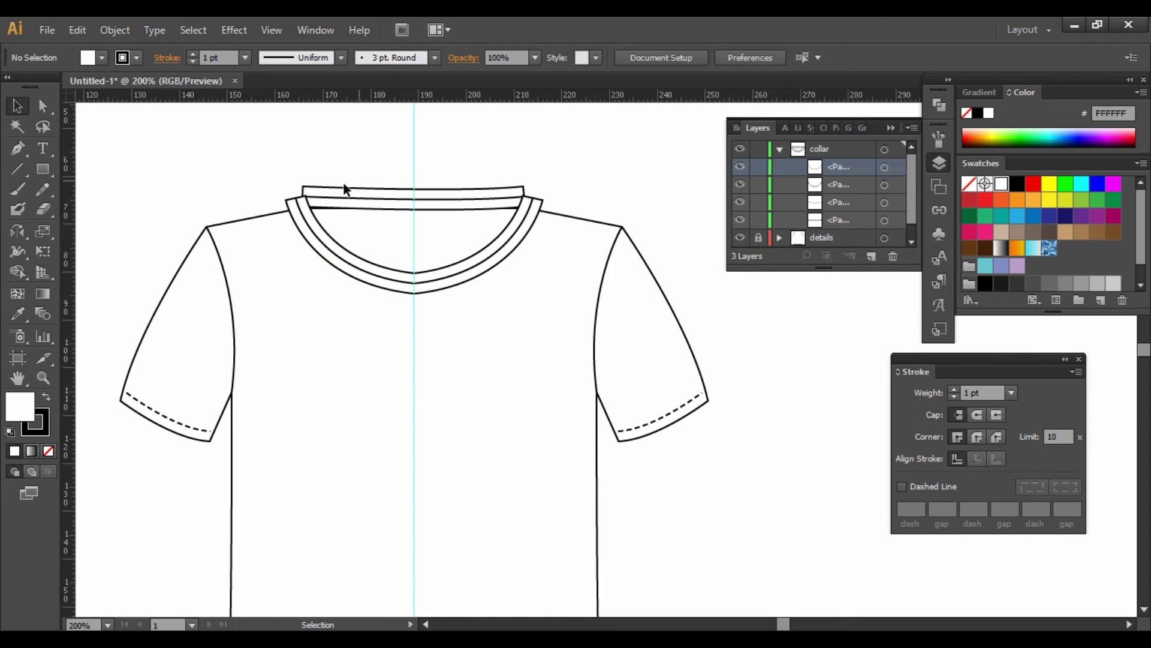
pyautogui.click(451, 199)
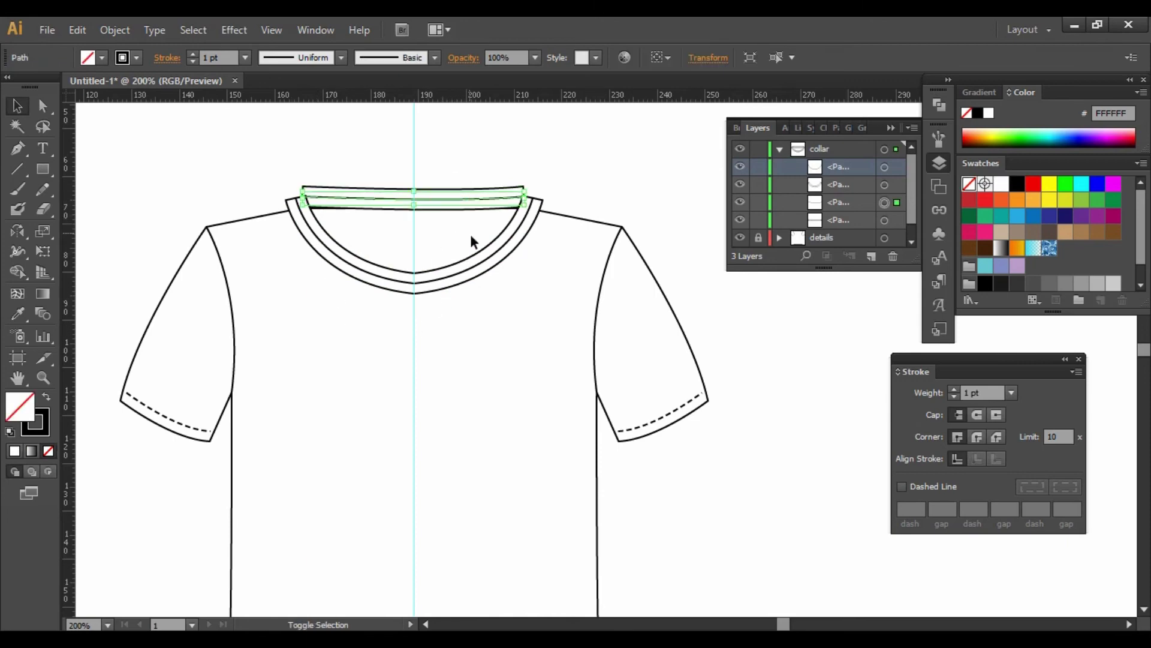
# - Give the curved collar path a 12 pt stroke weight
pyautogui.click(484, 266)
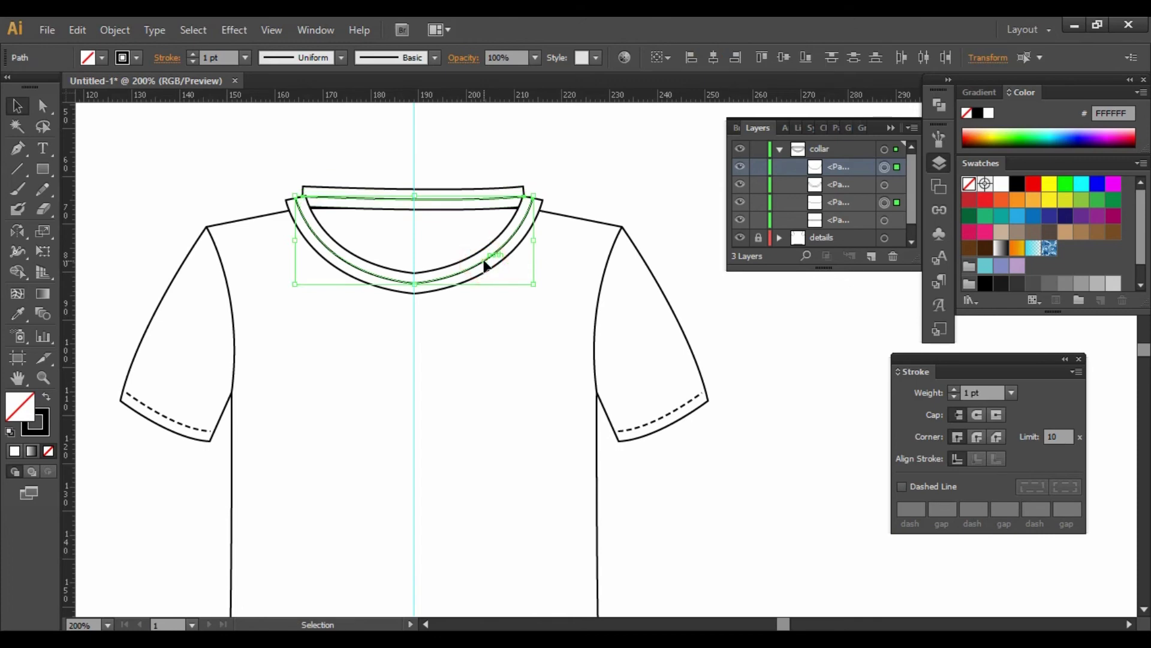
pyautogui.click(1010, 394)
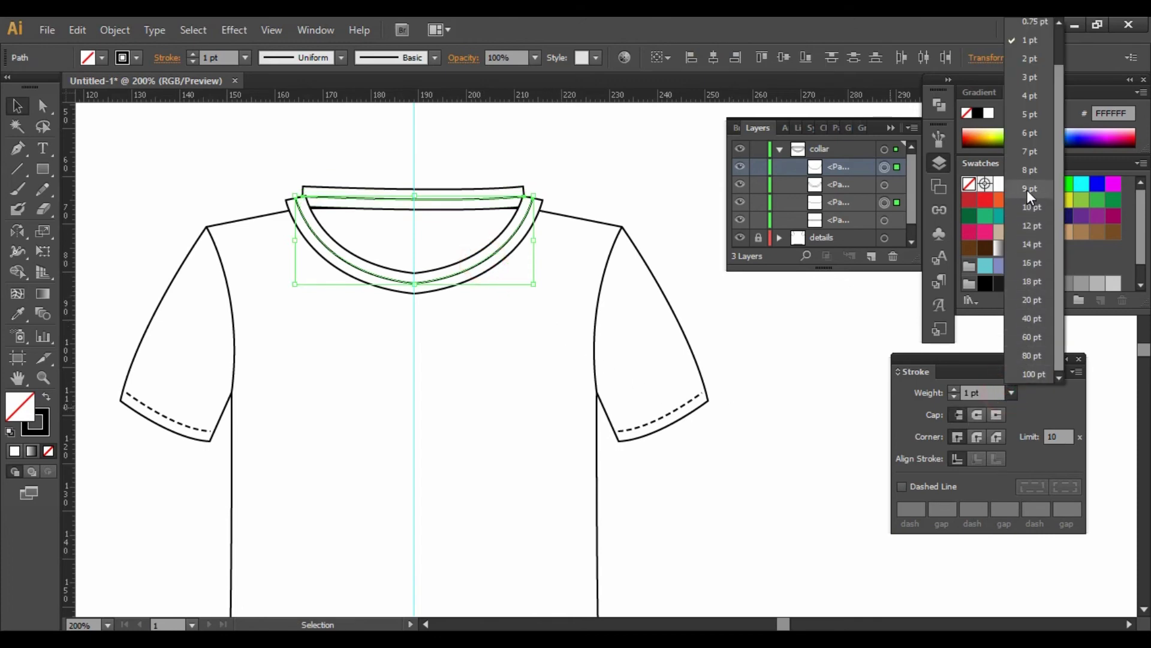
pyautogui.click(1030, 223)
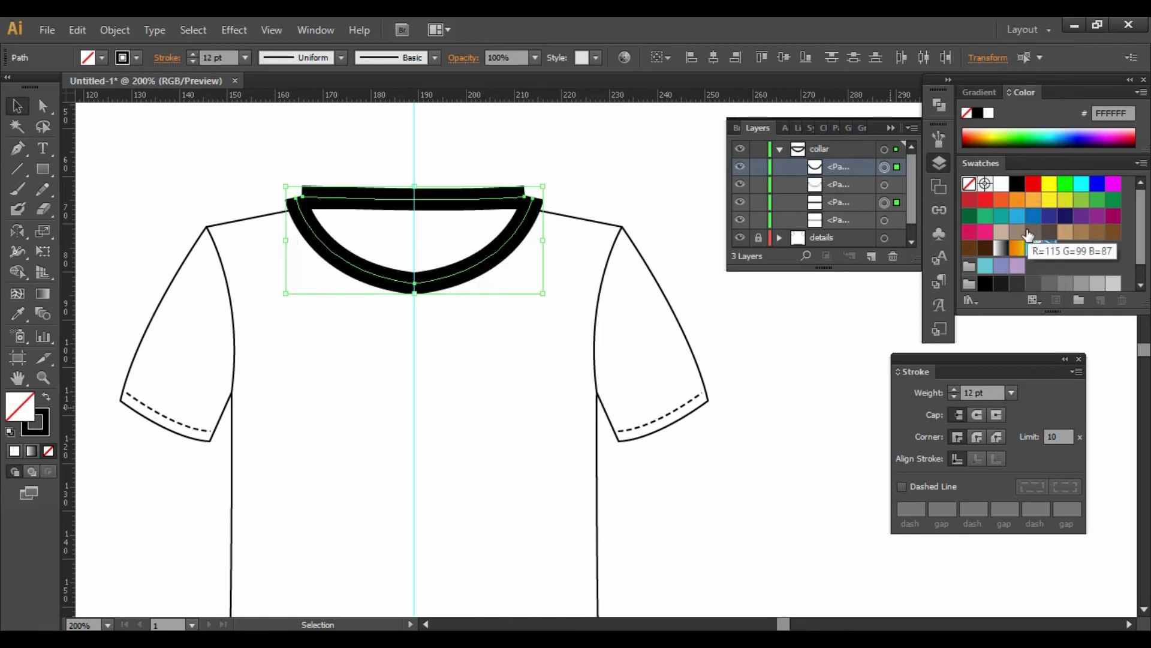
# - Make the collar stroke dashed with 1 pt dashes and 2 pt gaps
pyautogui.click(902, 486)
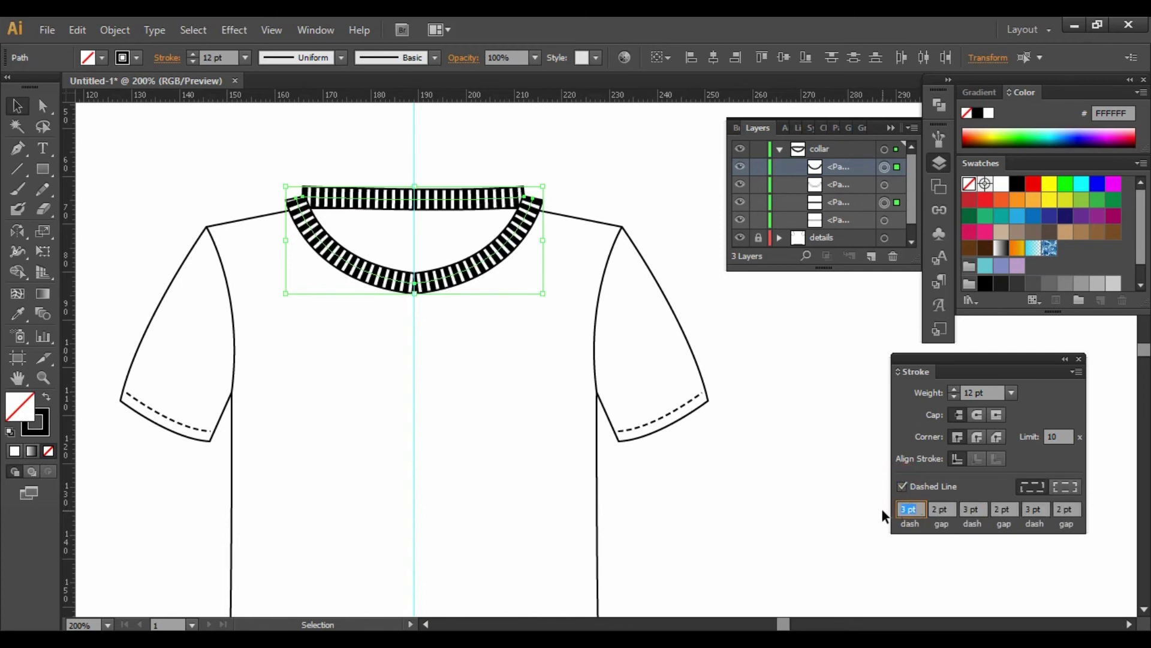
pyautogui.write('1')
pyautogui.click(983, 510)
pyautogui.write('1')
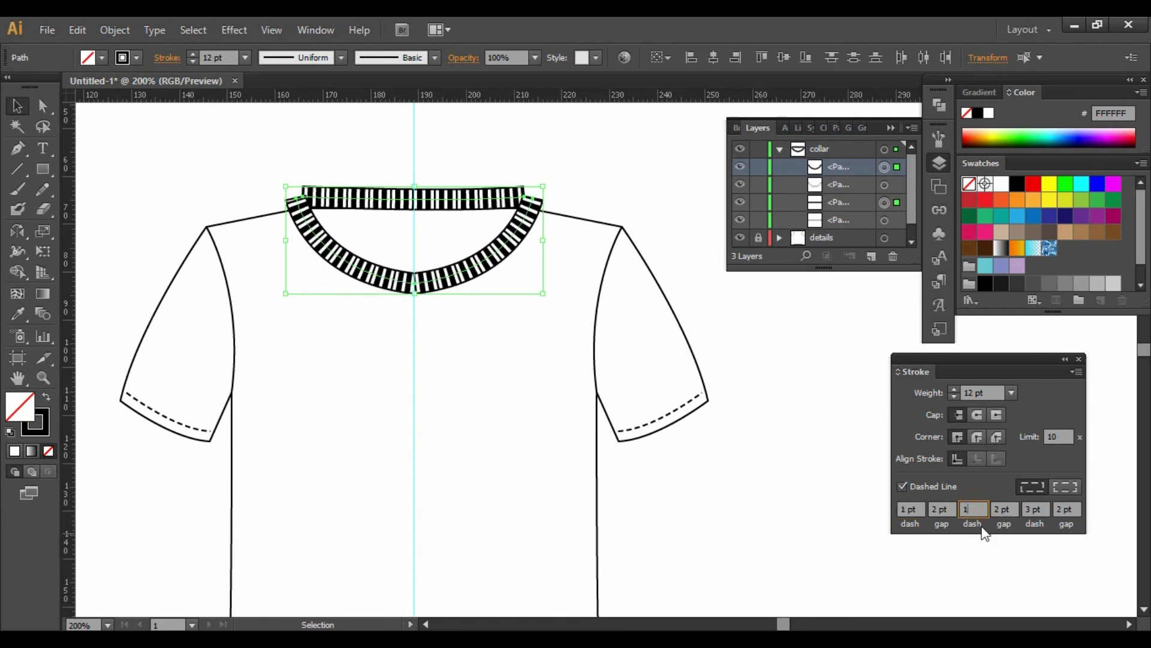
pyautogui.click(1042, 510)
pyautogui.write('1')
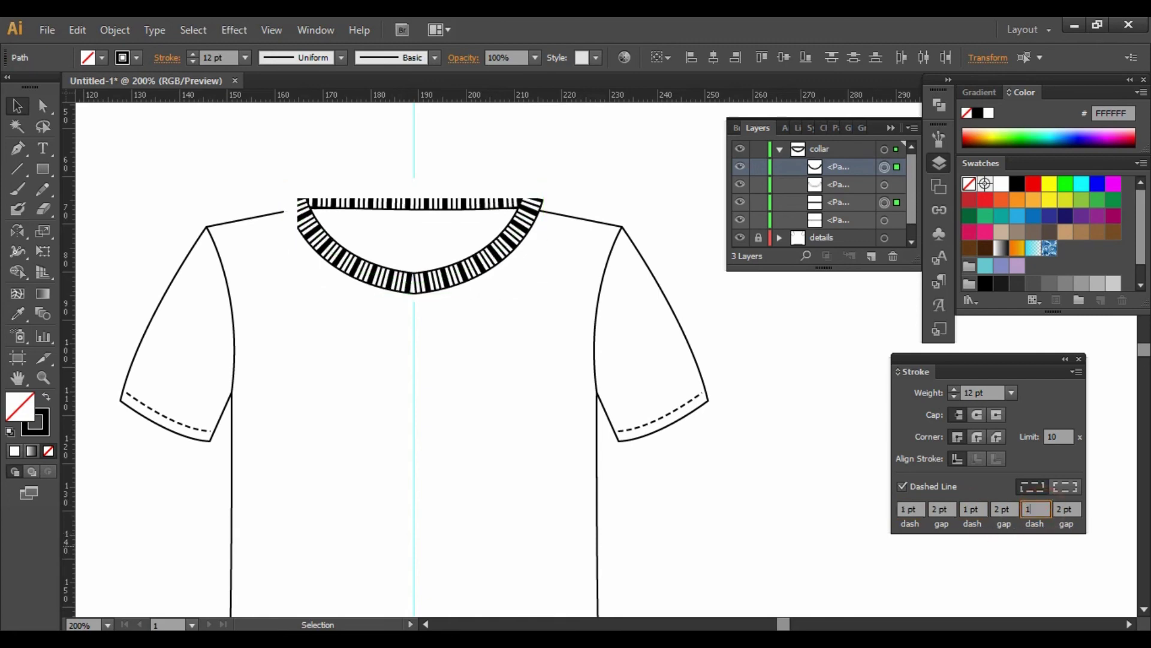
pyautogui.click(1034, 557)
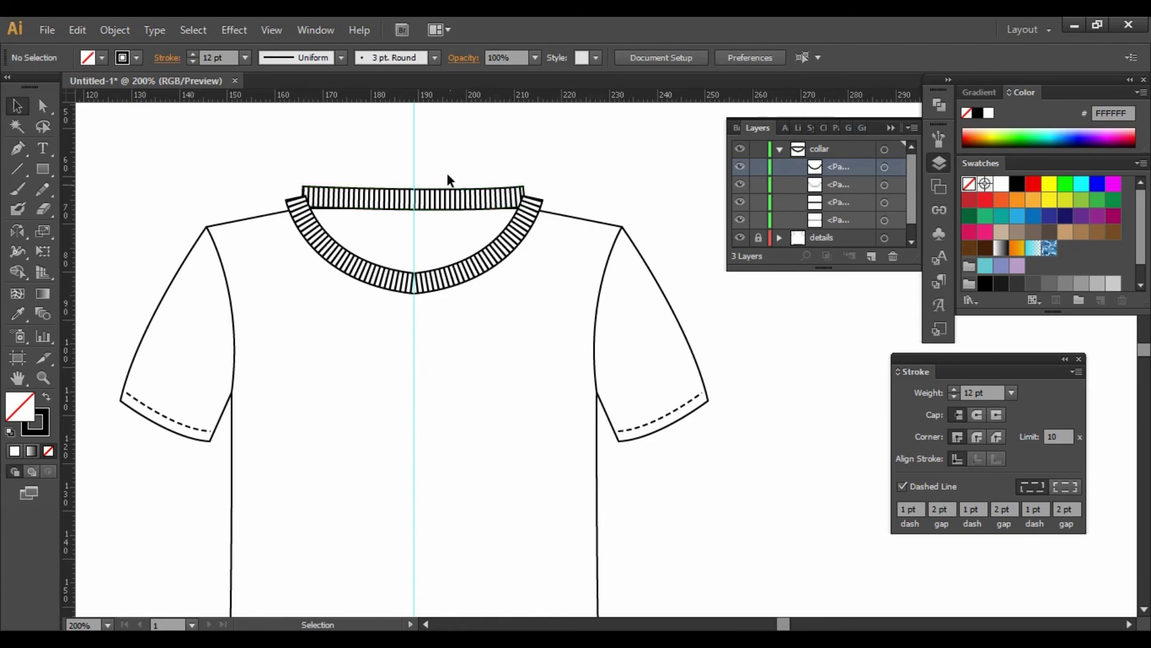
# - Nudge the top collar band down two arrow-key steps, then deselect it
pyautogui.click(444, 166)
pyautogui.click(732, 309)
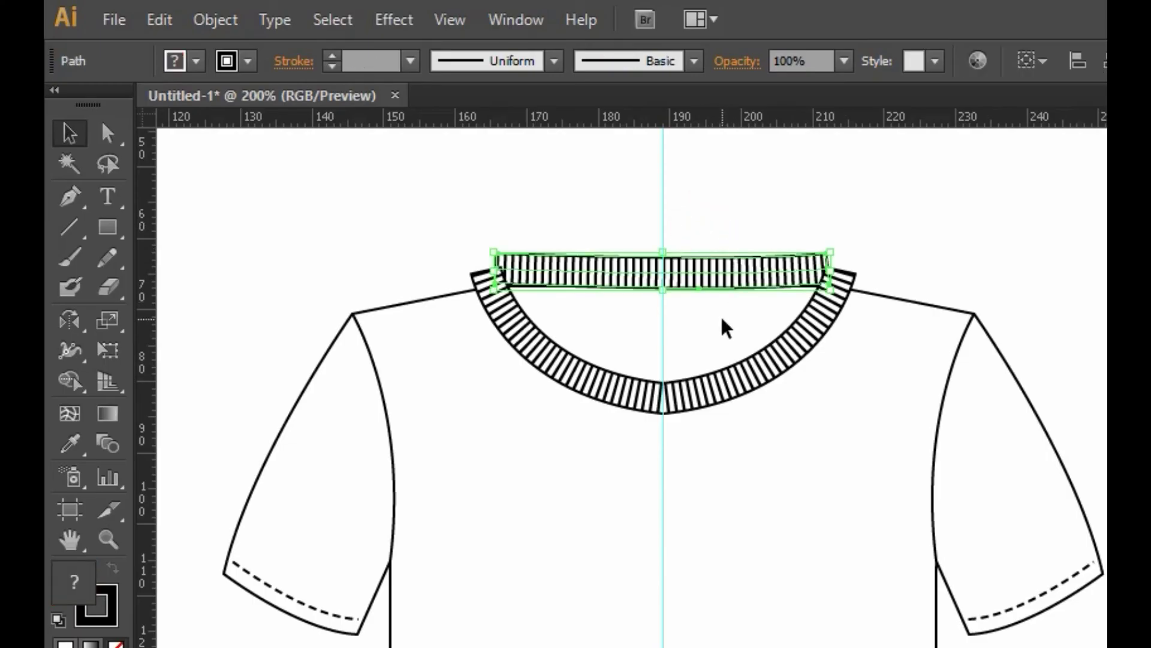
pyautogui.press('Down')
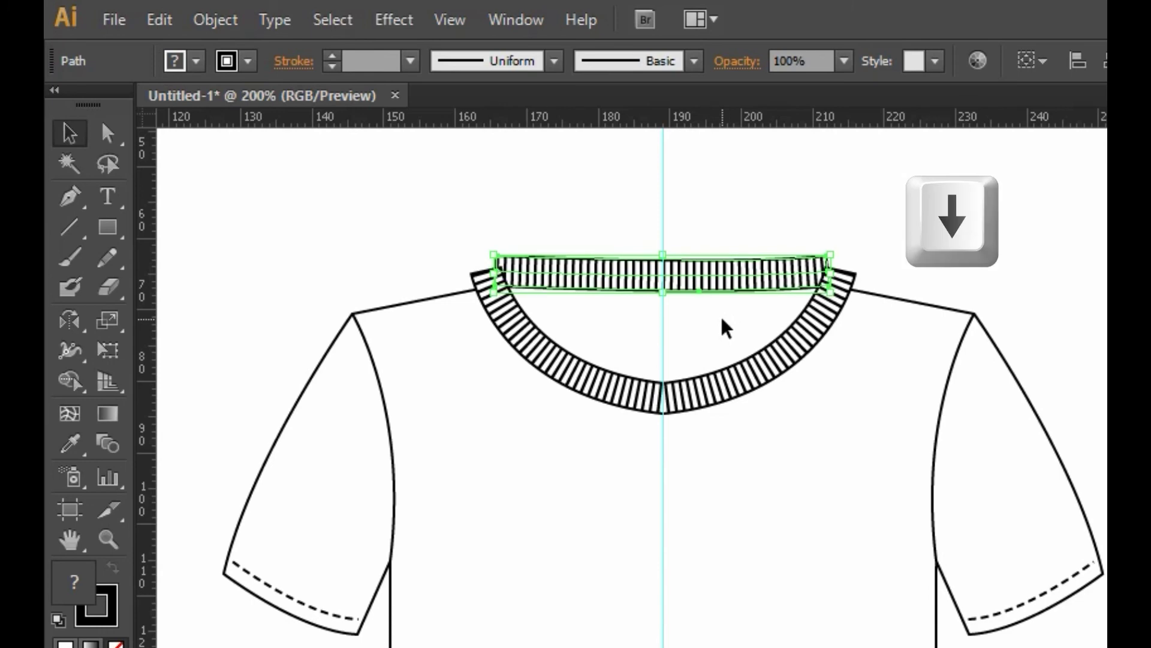
pyautogui.press('Down')
pyautogui.press('Down')
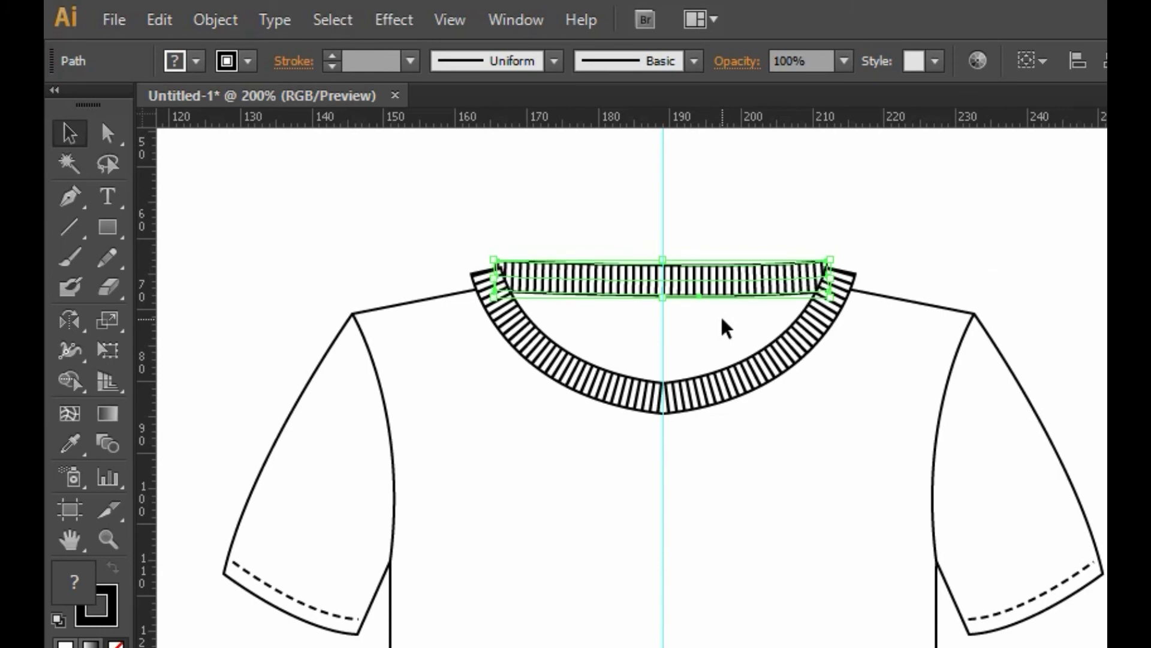
pyautogui.click(934, 260)
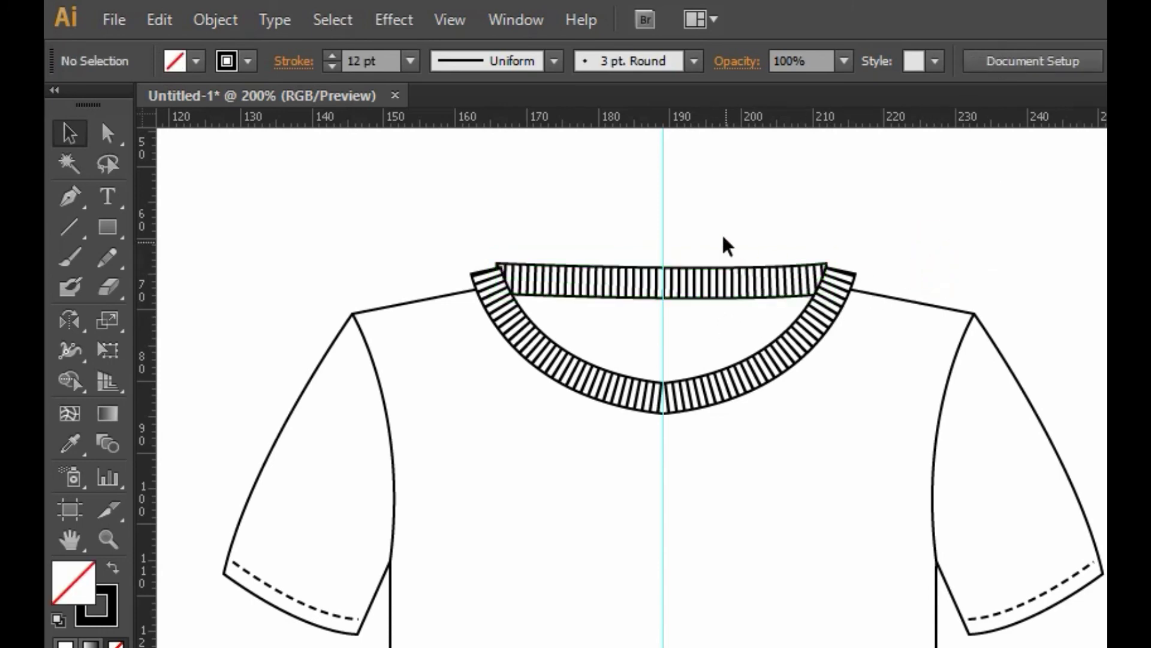
# - Marquee-select the whole collar and nudge it down three arrow-key steps
pyautogui.moveTo(725, 239); pyautogui.dragTo(731, 343)
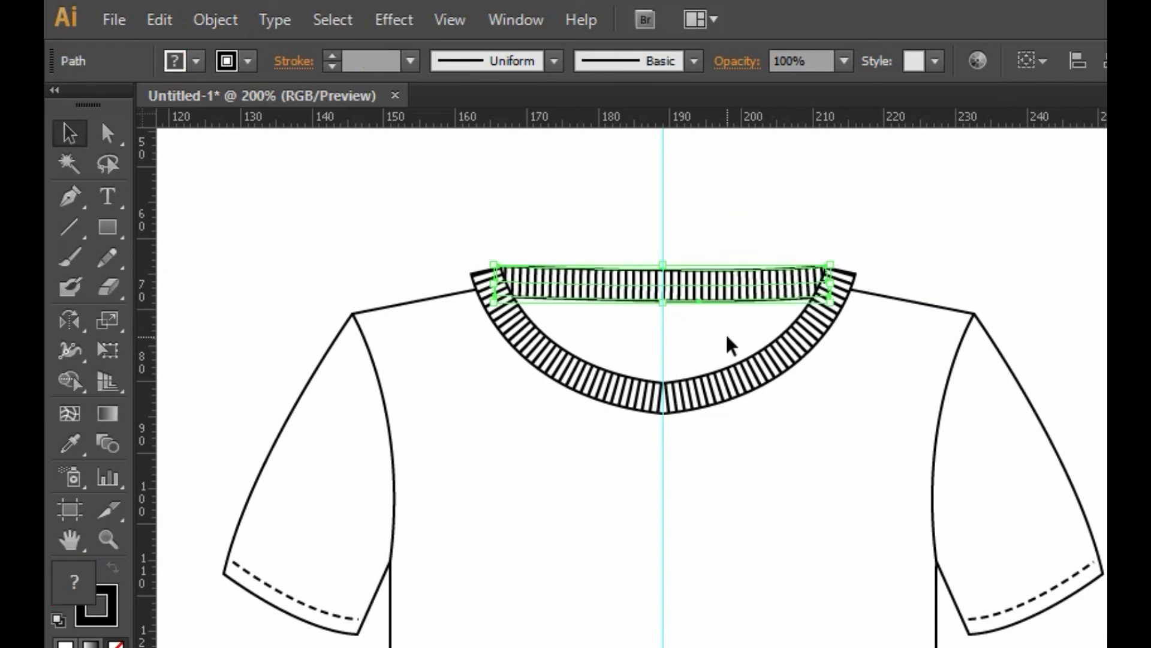
pyautogui.click(903, 246)
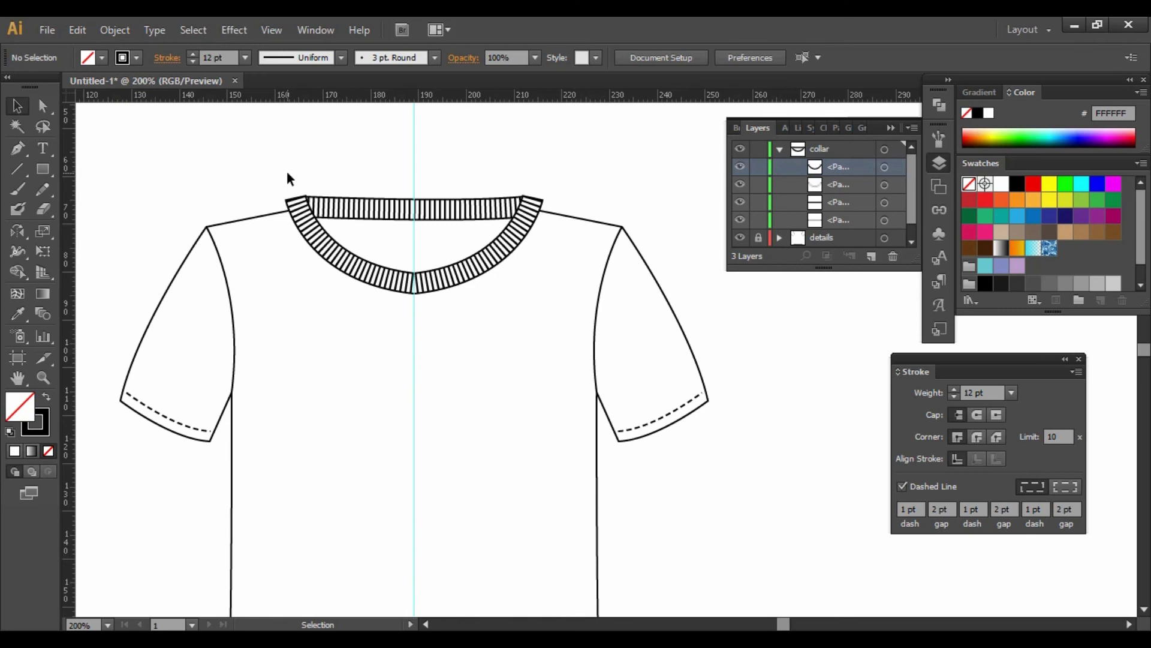
pyautogui.moveTo(286, 172); pyautogui.dragTo(488, 312)
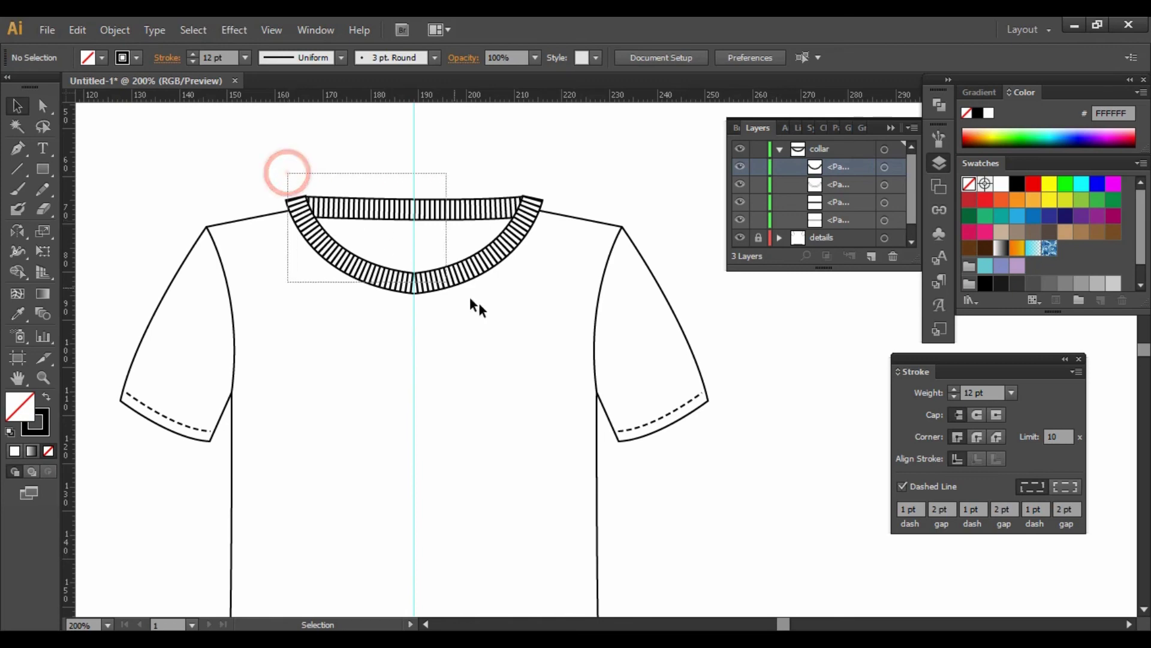
pyautogui.press('Down')
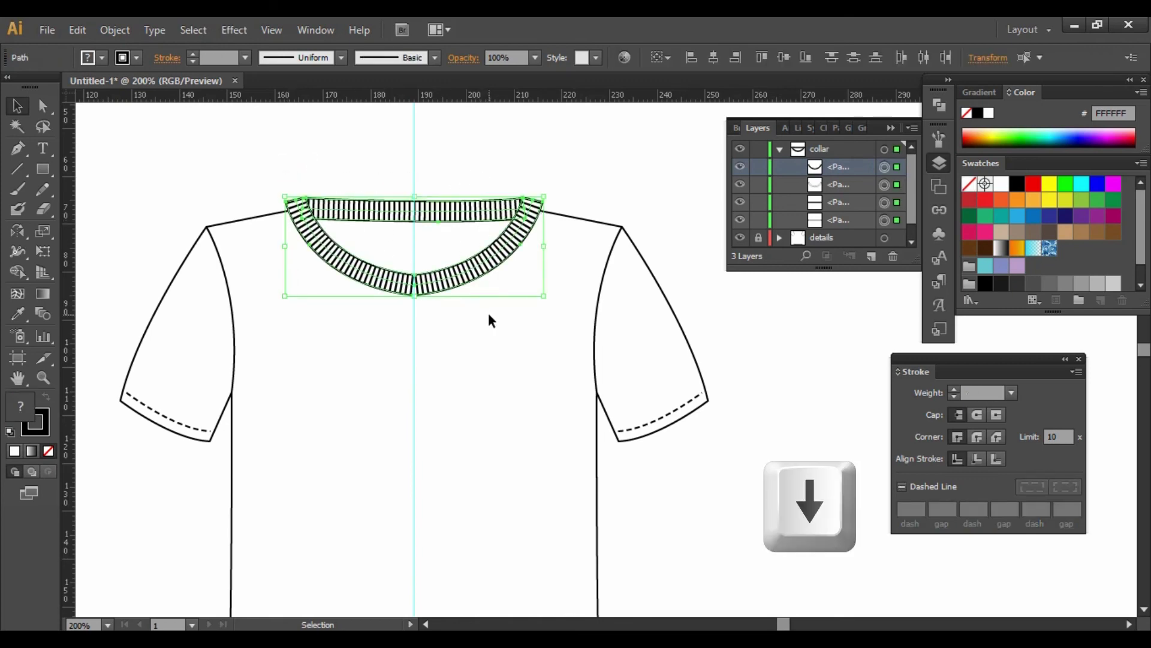
pyautogui.press('Down')
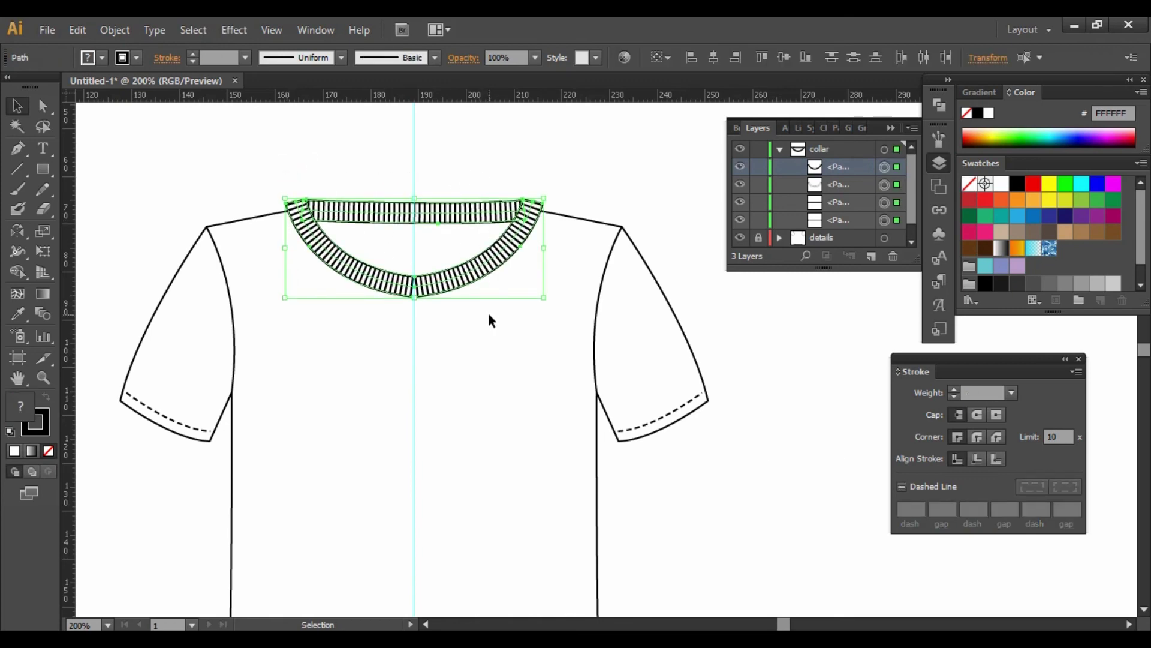
pyautogui.press('Down')
pyautogui.click(598, 191)
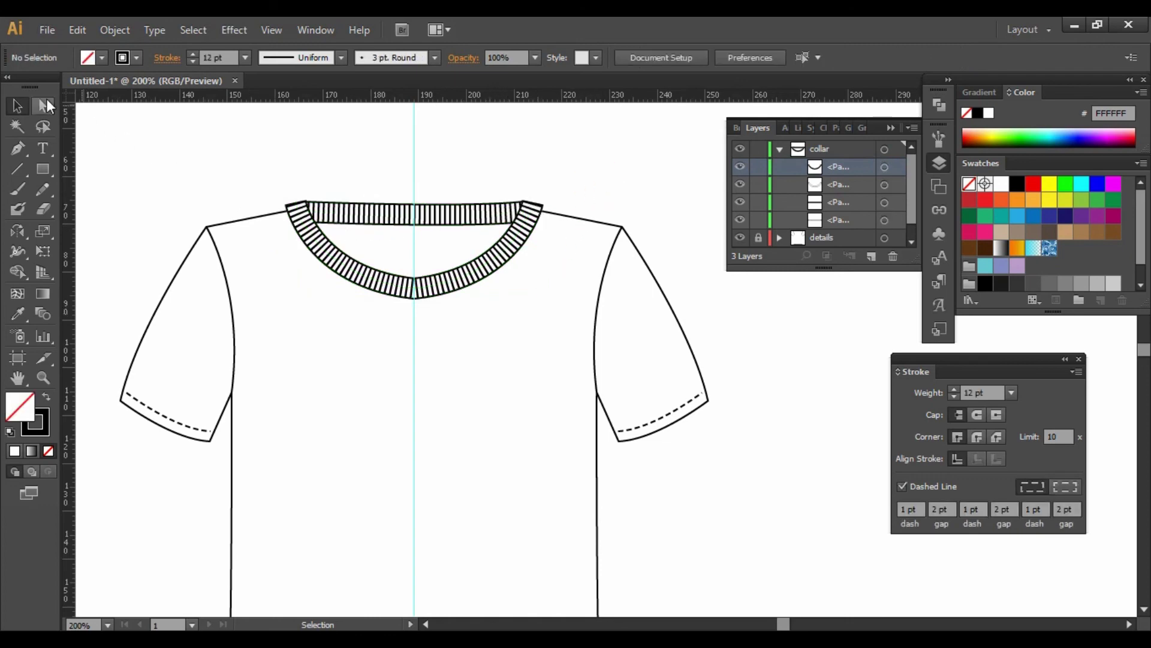
# - Nudge the collar's upper-right and upper-left anchor points down one step each
pyautogui.click(44, 106)
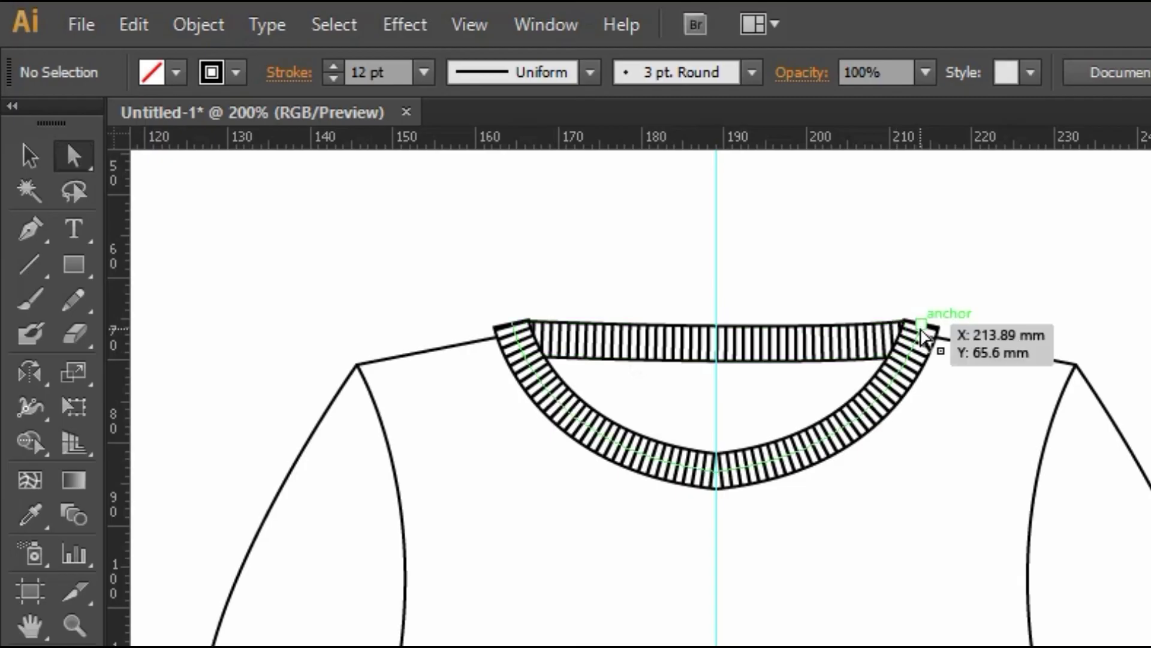
pyautogui.click(936, 327)
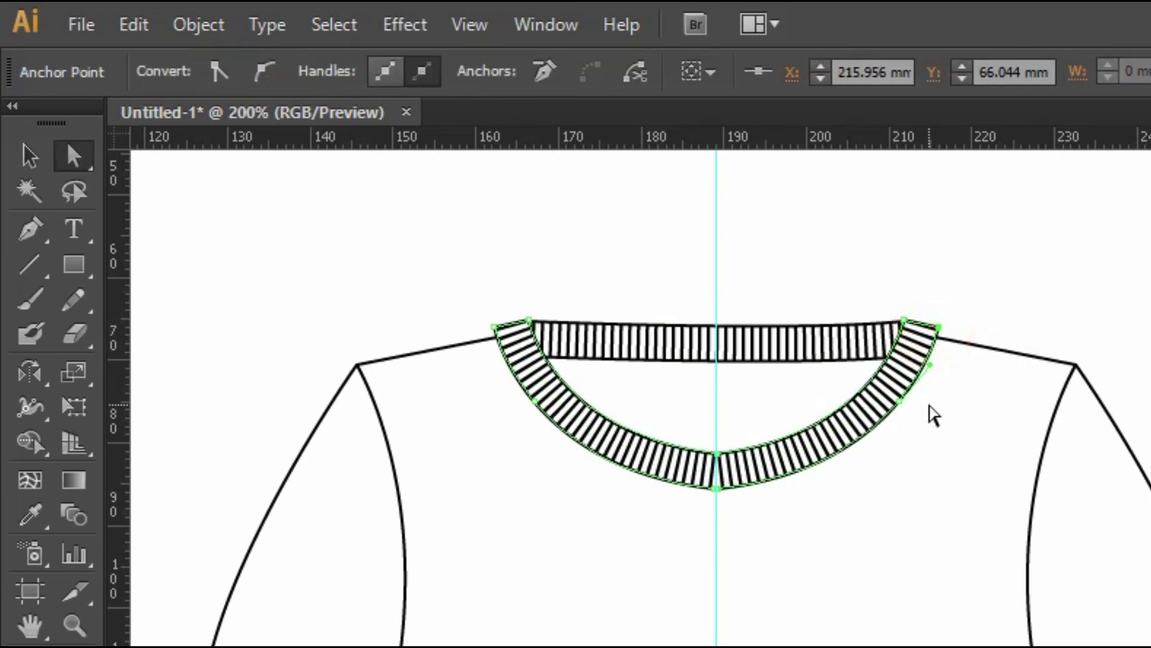
pyautogui.press('Down')
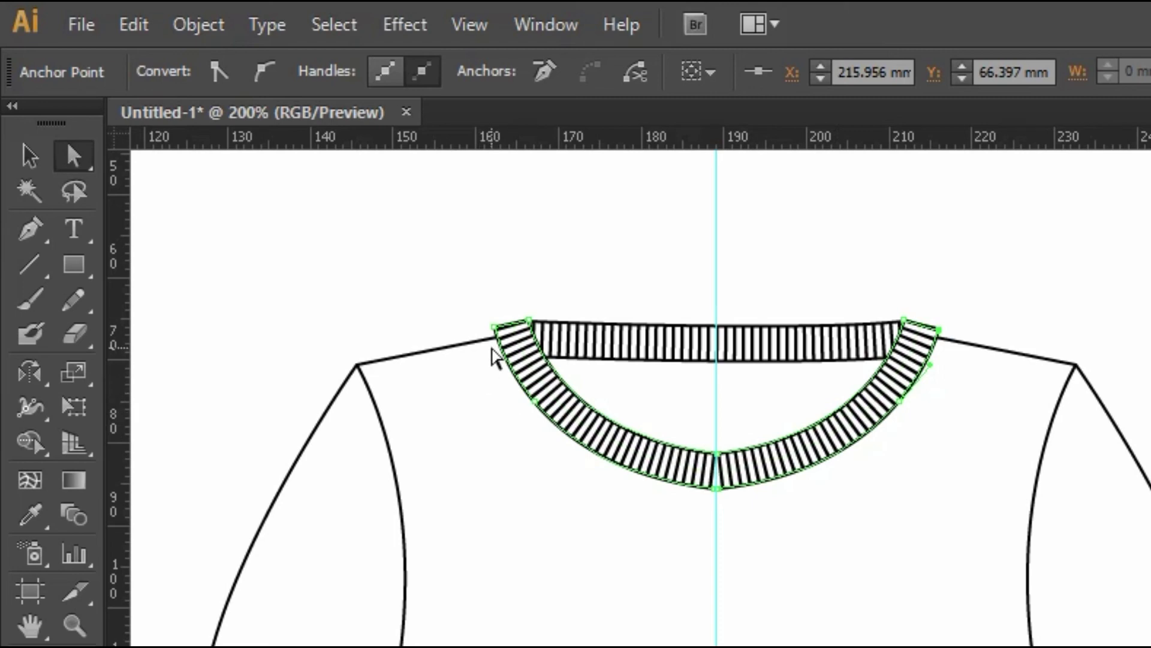
pyautogui.click(494, 327)
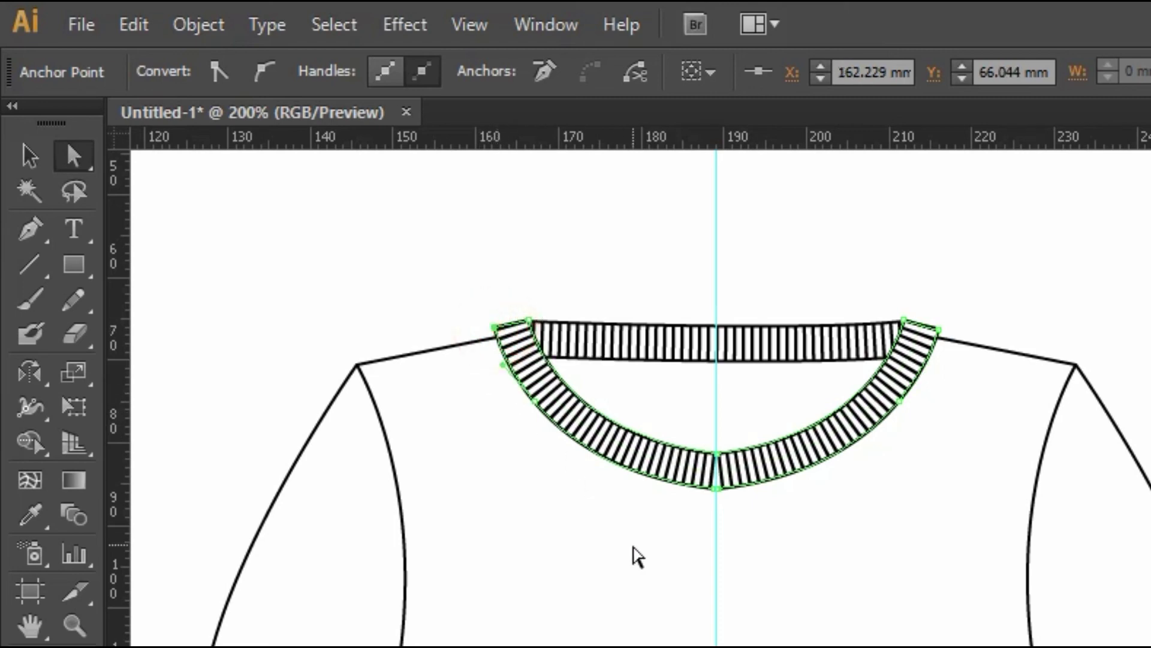
pyautogui.press('Down')
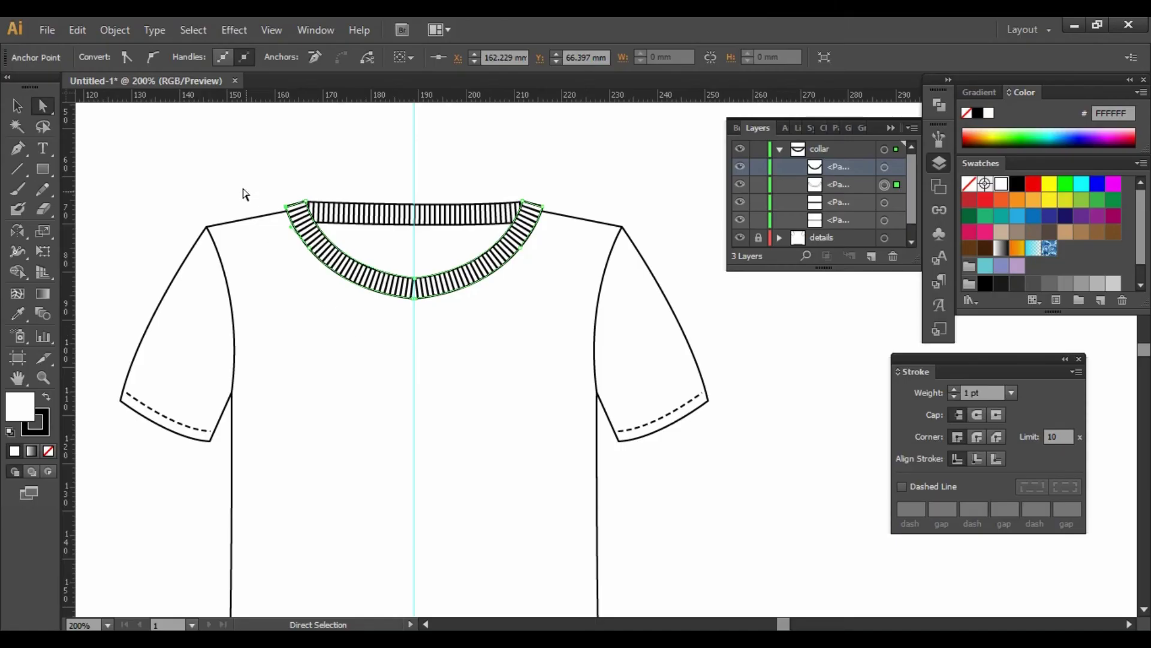
# - Deselect, return to the Selection tool, and collapse the collar layer
pyautogui.click(241, 190)
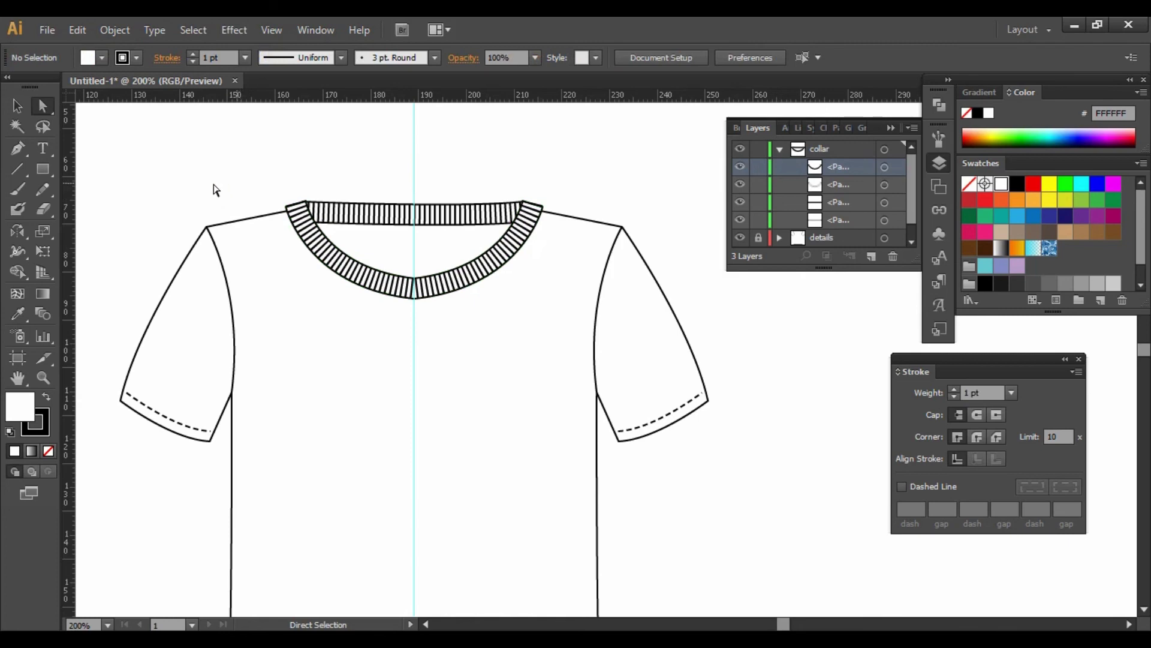
pyautogui.click(22, 105)
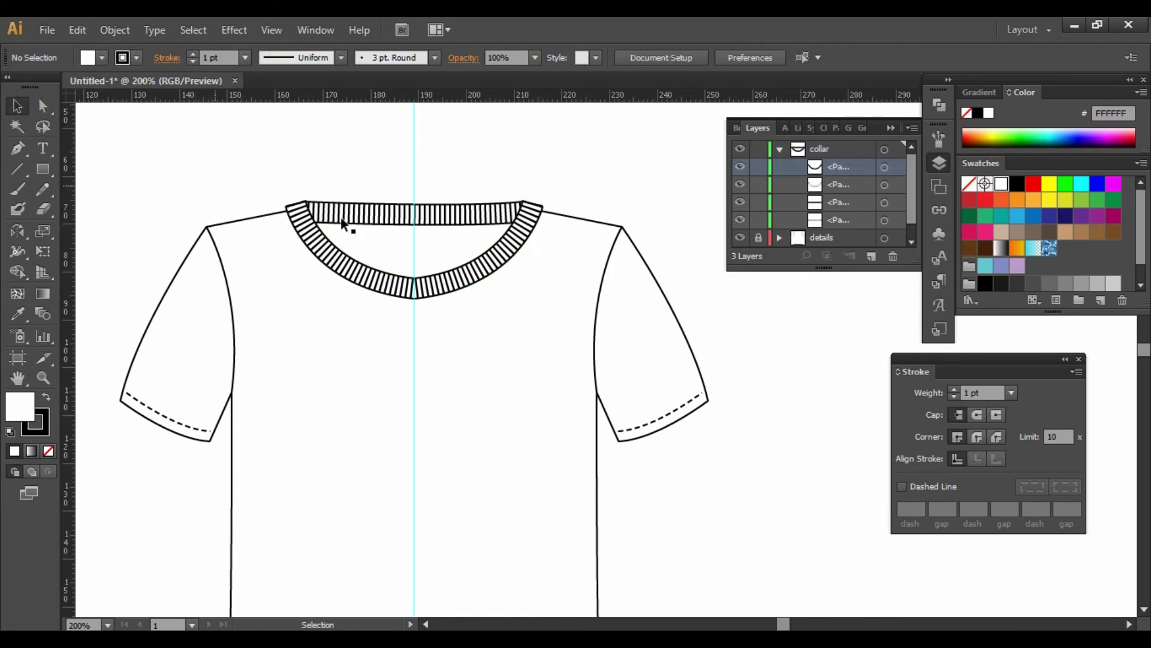
pyautogui.click(780, 151)
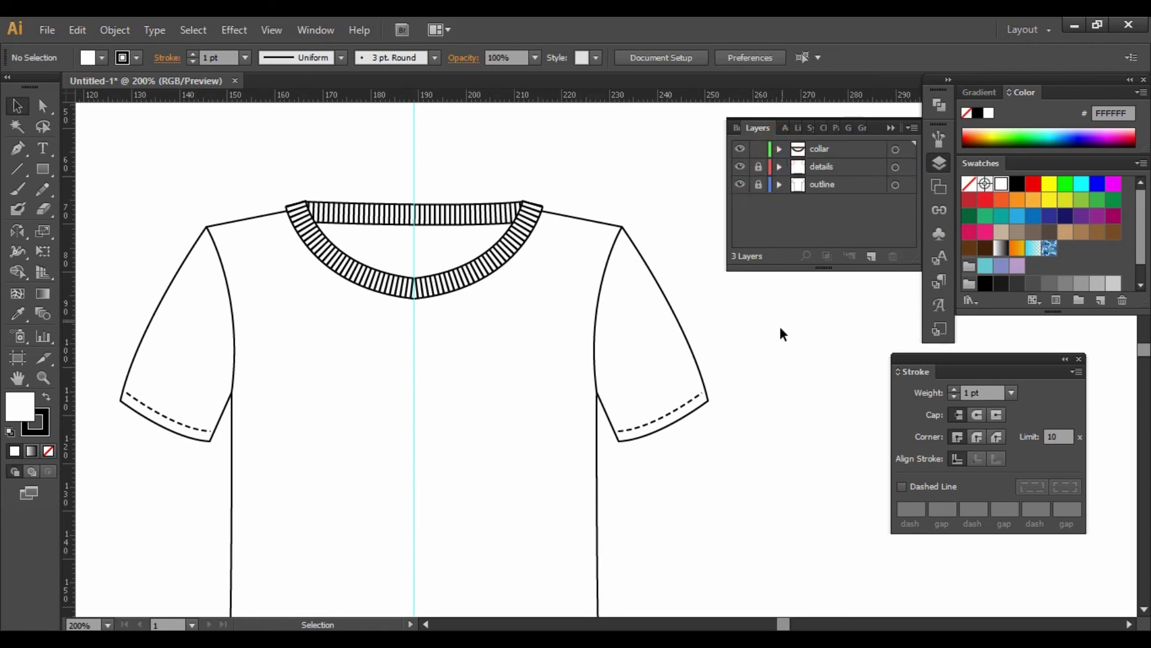
# - Zoom out to 100% and unlock the details and outline layers
pyautogui.hotkey('ctrl', '-')
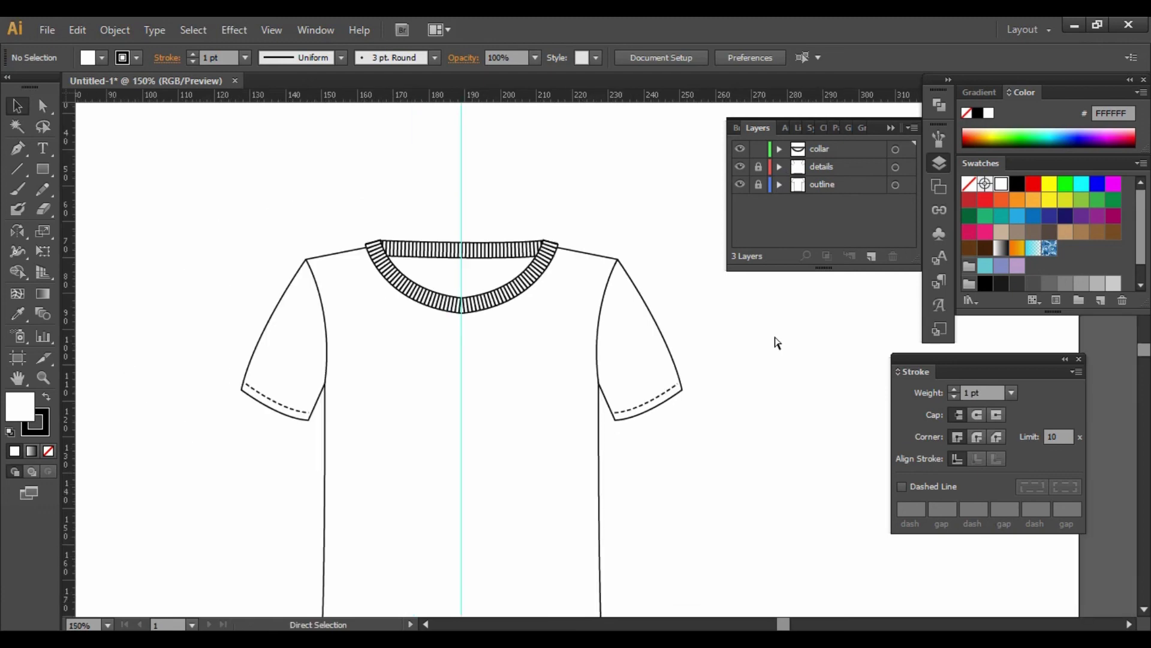
pyautogui.hotkey('ctrl', '-')
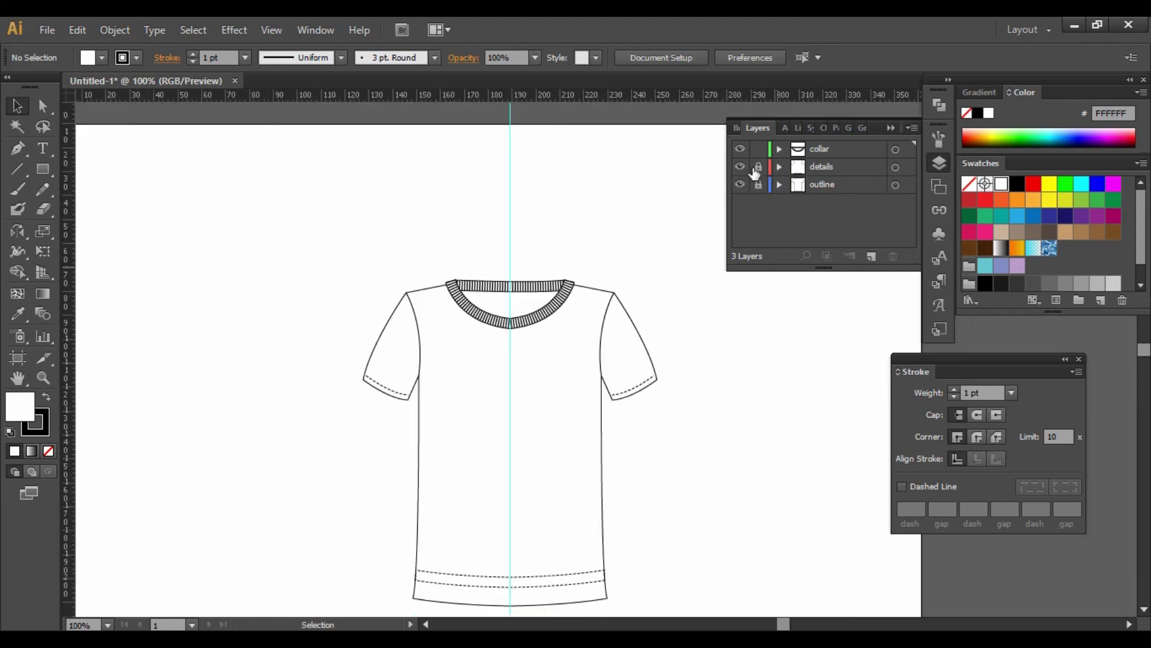
pyautogui.click(759, 168)
pyautogui.click(758, 185)
# - Center the shirt in view and marquee-select all its outline and detail paths
pyautogui.moveTo(547, 371); pyautogui.dragTo(529, 278)
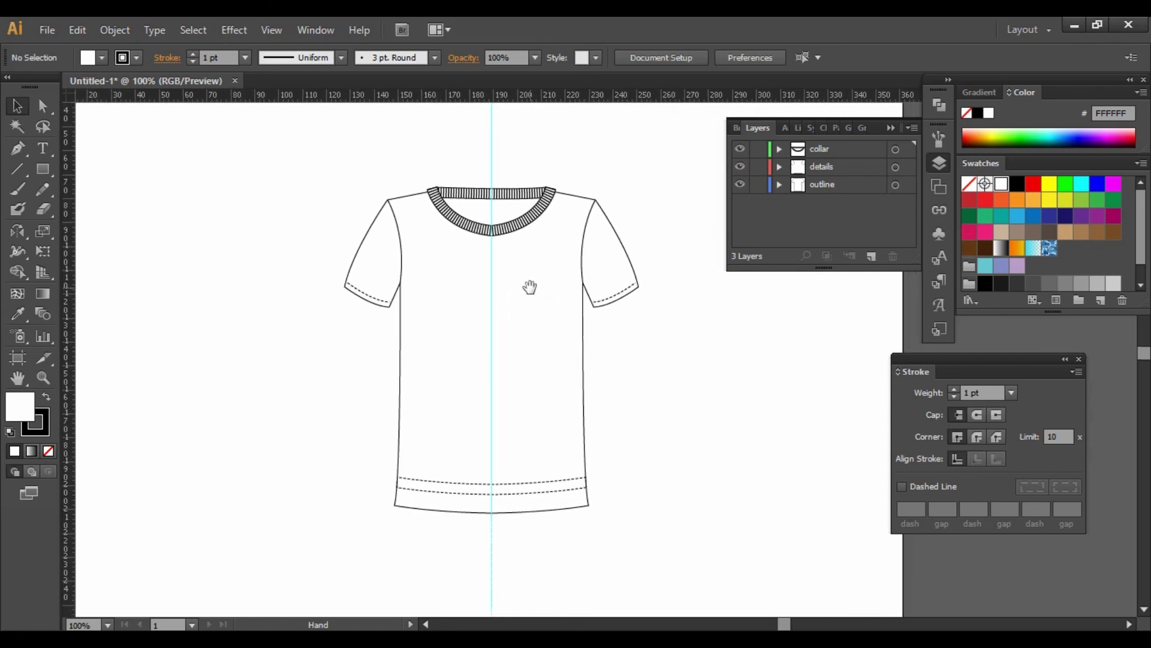
pyautogui.click(713, 427)
pyautogui.moveTo(358, 372); pyautogui.dragTo(619, 496)
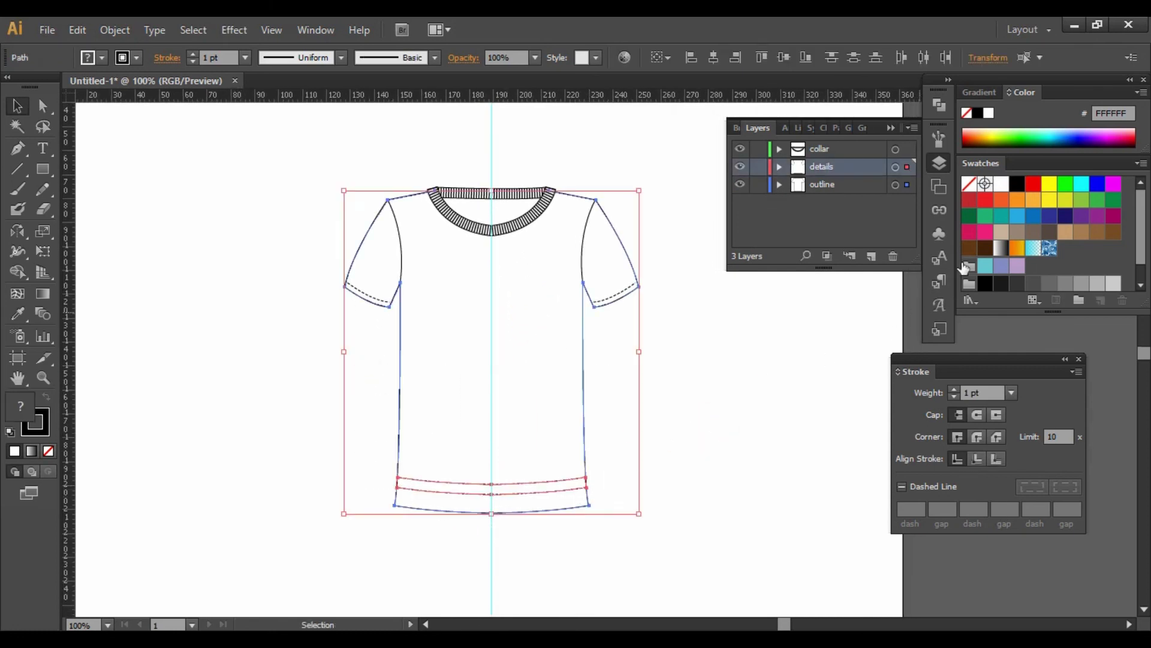
# - Fill the shirt taupe, then set the left and right sleeve highlight paths to no fill
pyautogui.click(1018, 232)
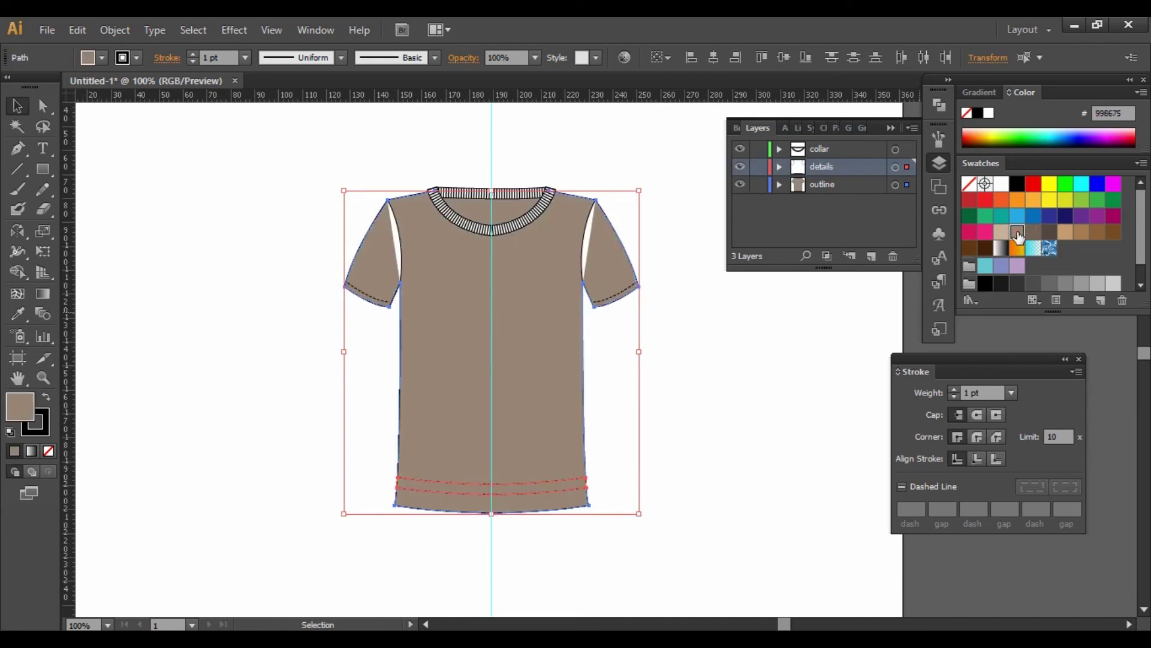
pyautogui.click(724, 374)
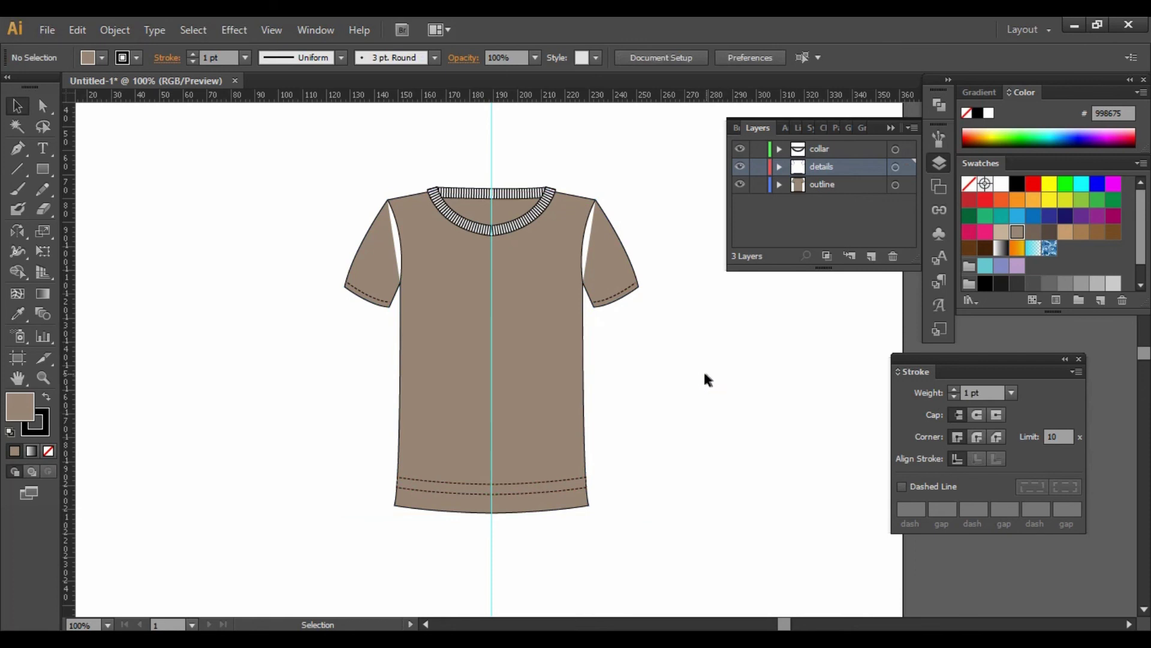
pyautogui.click(395, 244)
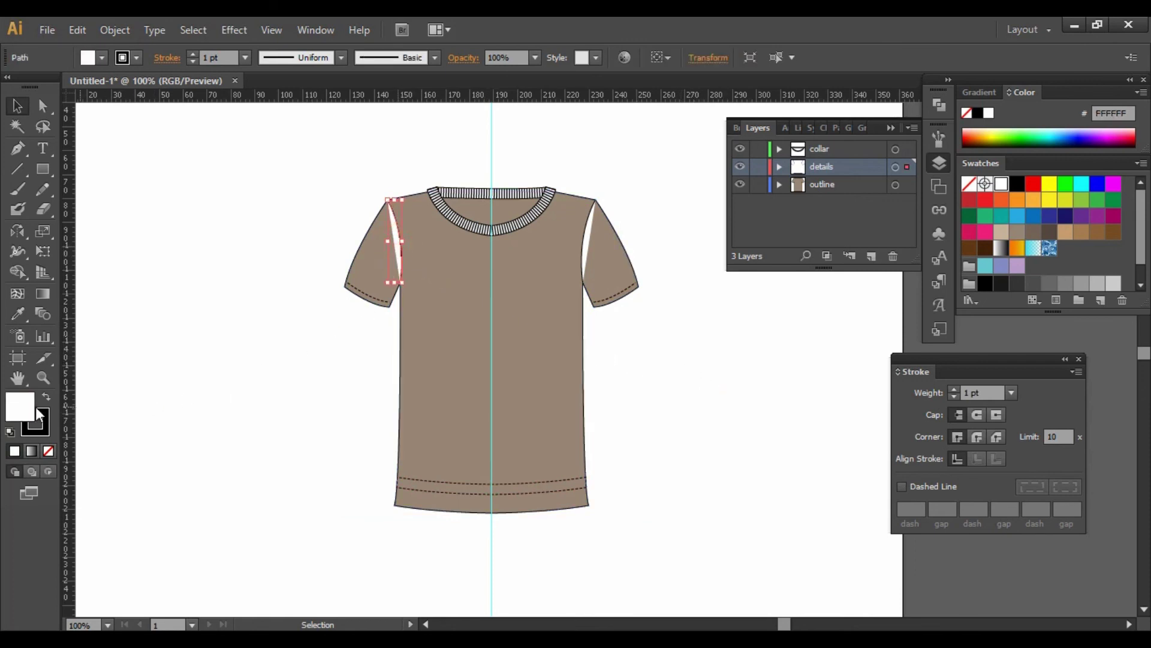
pyautogui.click(49, 451)
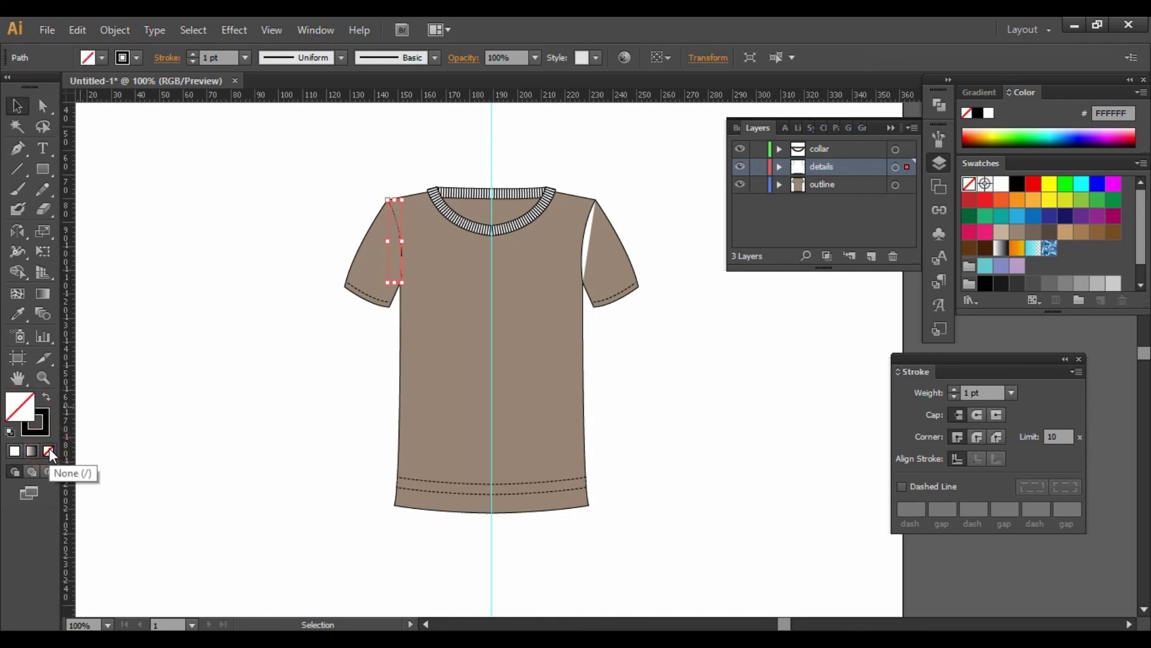
pyautogui.click(581, 248)
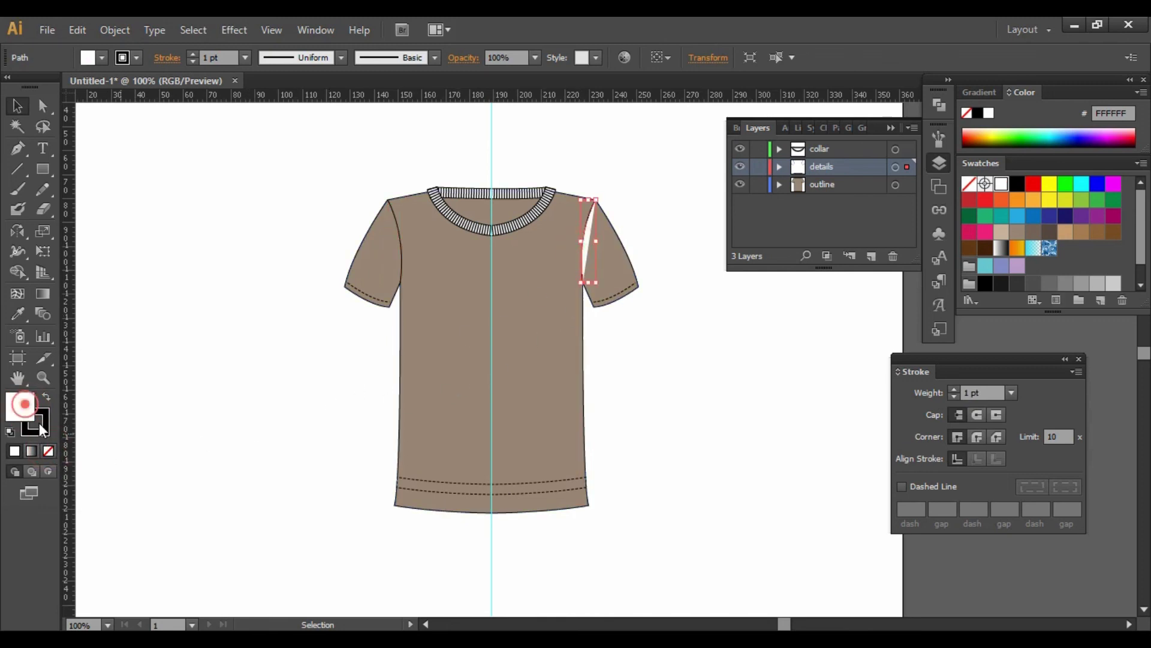
pyautogui.click(48, 451)
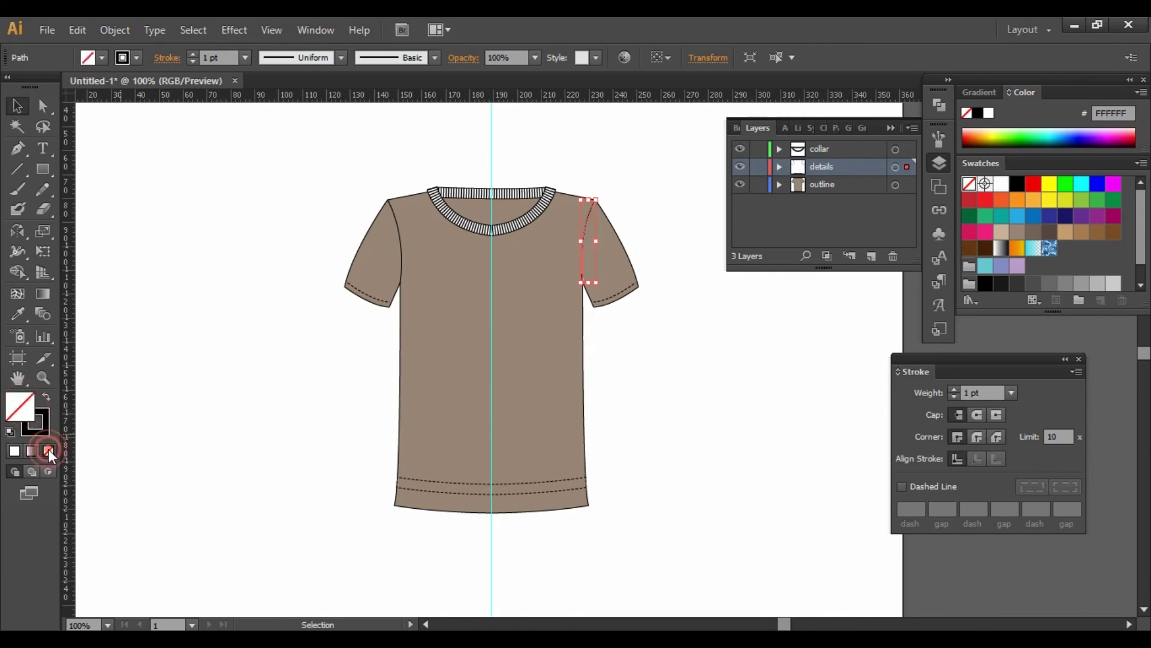
pyautogui.click(266, 447)
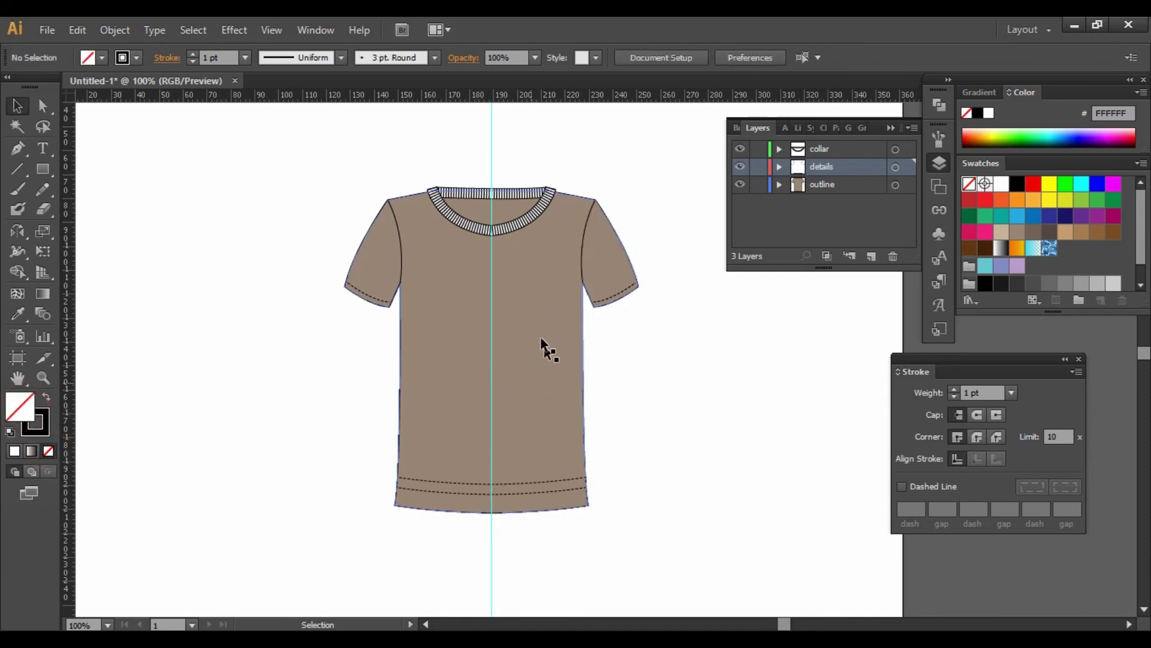
# - Fill the collar dark brown (736357) and hide the guides from the View menu
pyautogui.keyDown('shift'); pyautogui.click(523, 225); pyautogui.keyUp('shift')
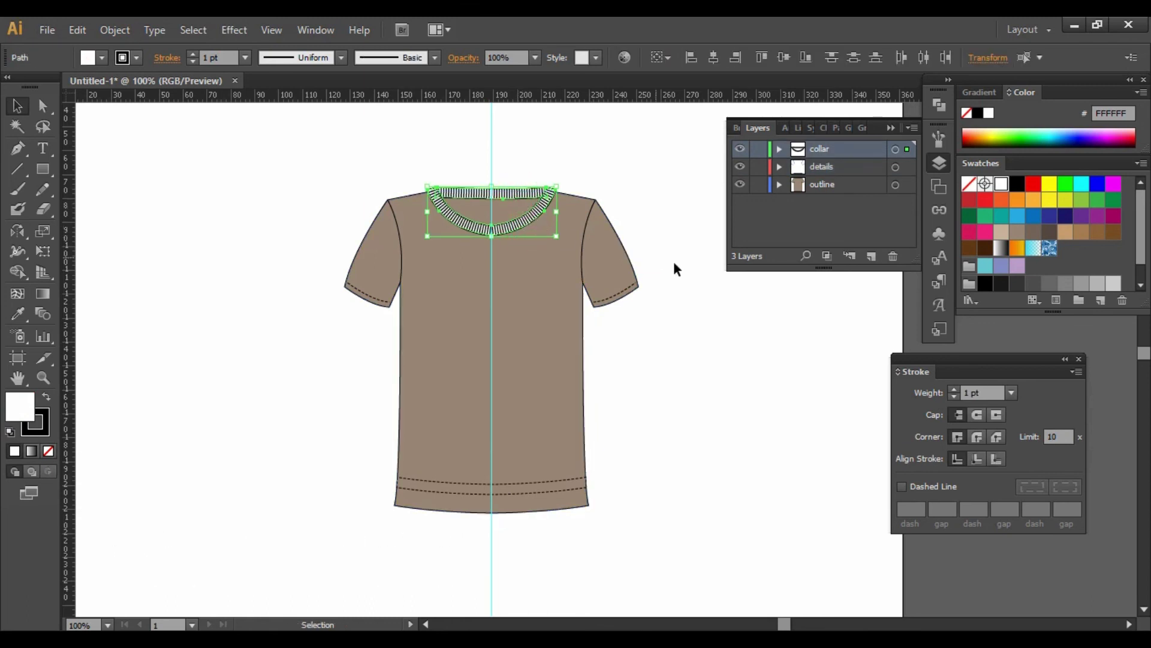
pyautogui.click(1029, 235)
pyautogui.click(825, 385)
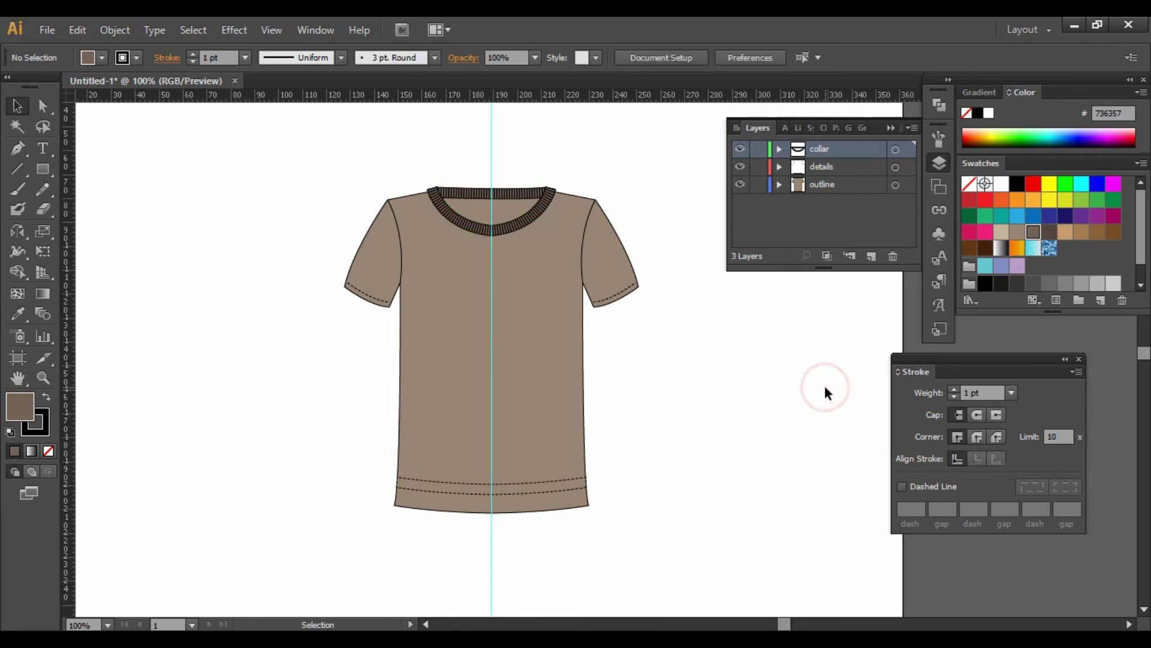
pyautogui.click(272, 30)
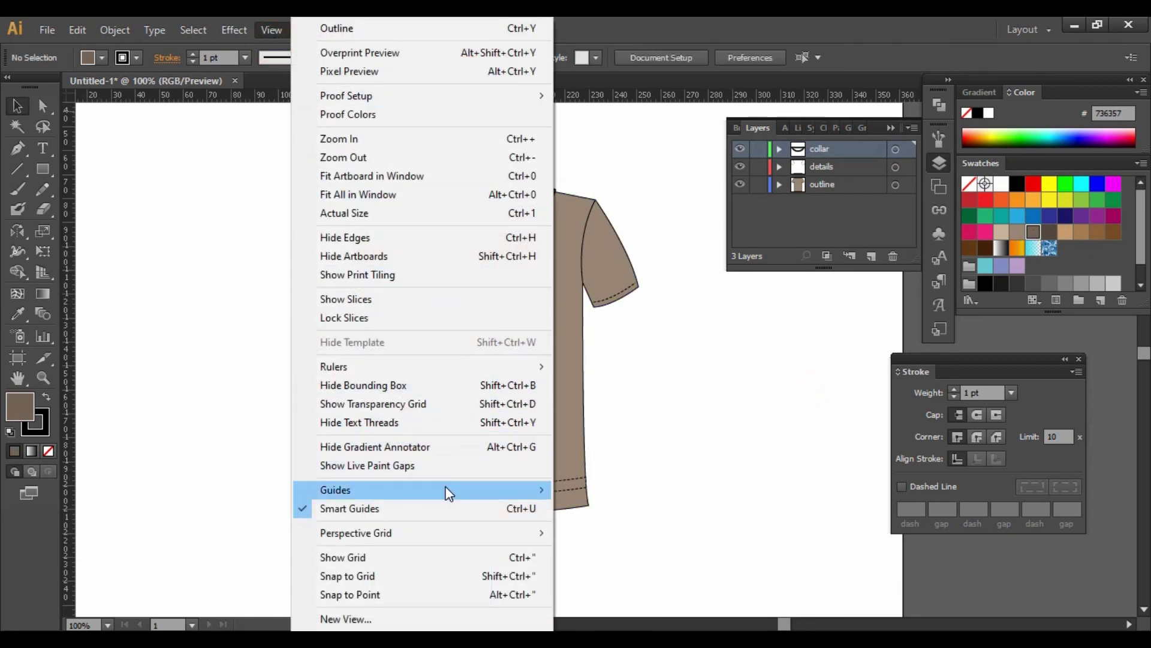
pyautogui.moveTo(423, 489)
pyautogui.click(576, 489)
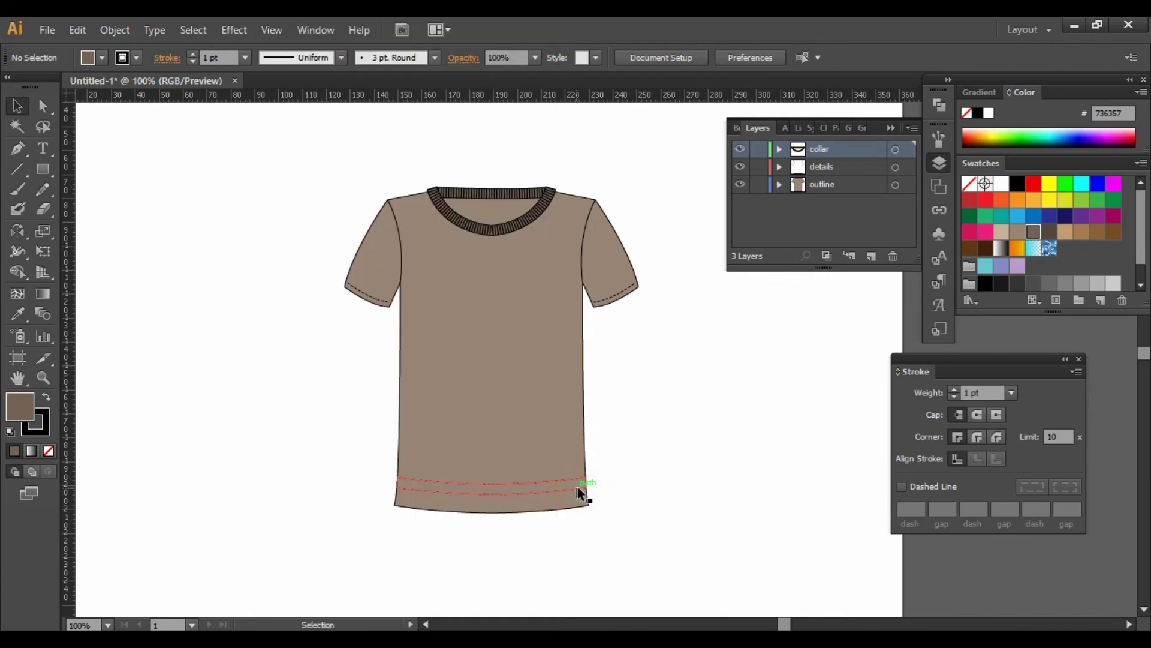